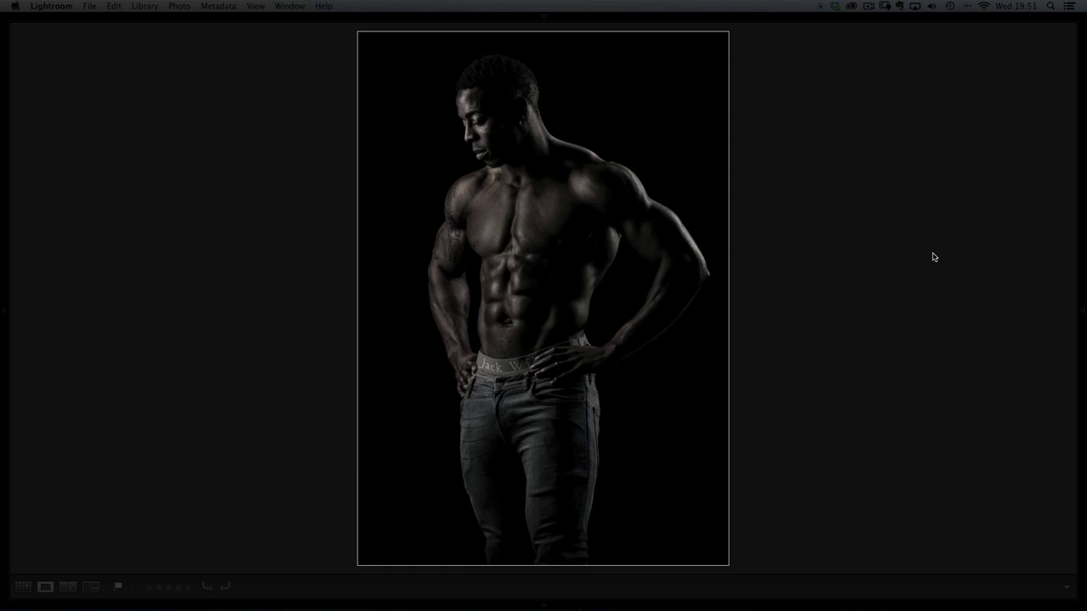
- Compare the finished portrait on a black background with the unedited original photo
key("Right")
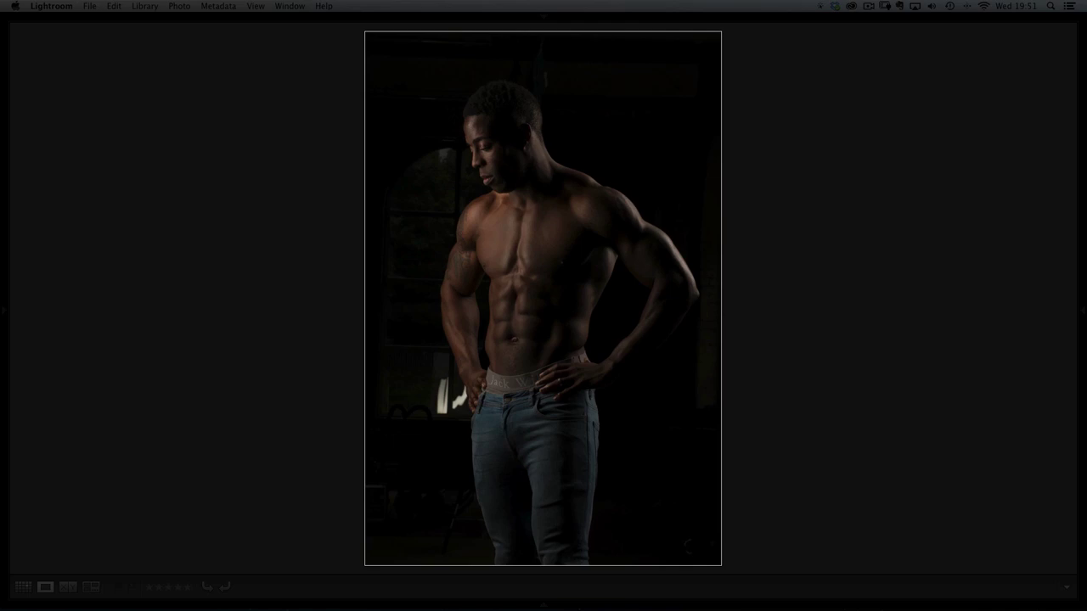
key("c")
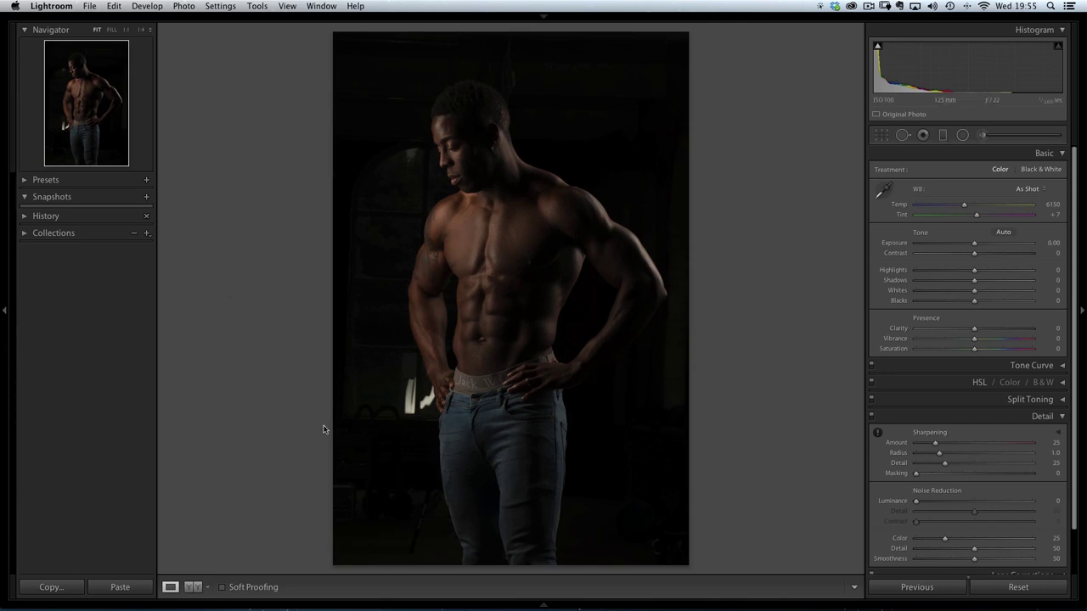
- Create a virtual copy of HALIFAX-WORKSHOP0913-139.dng and make the original the active photo, with the filmstrip hidden
left_click(544, 606)
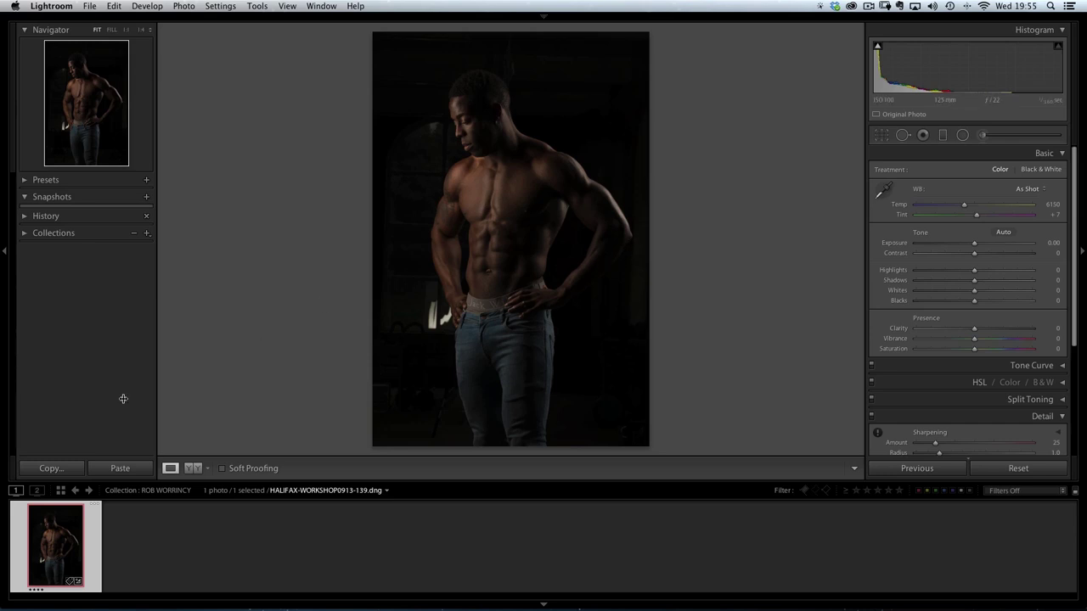
right_click(45, 539)
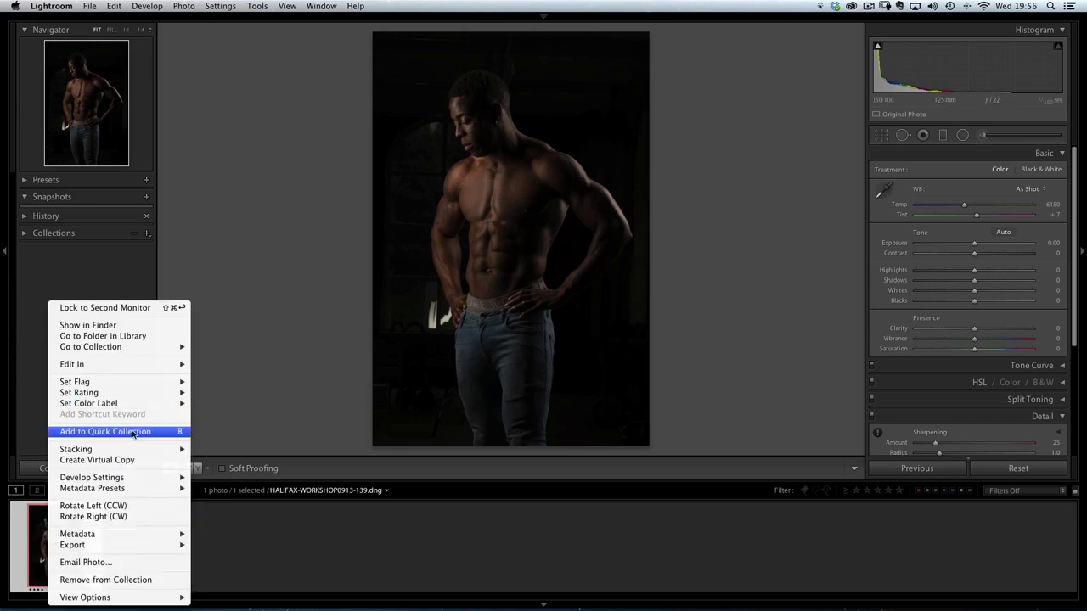
left_click(109, 460)
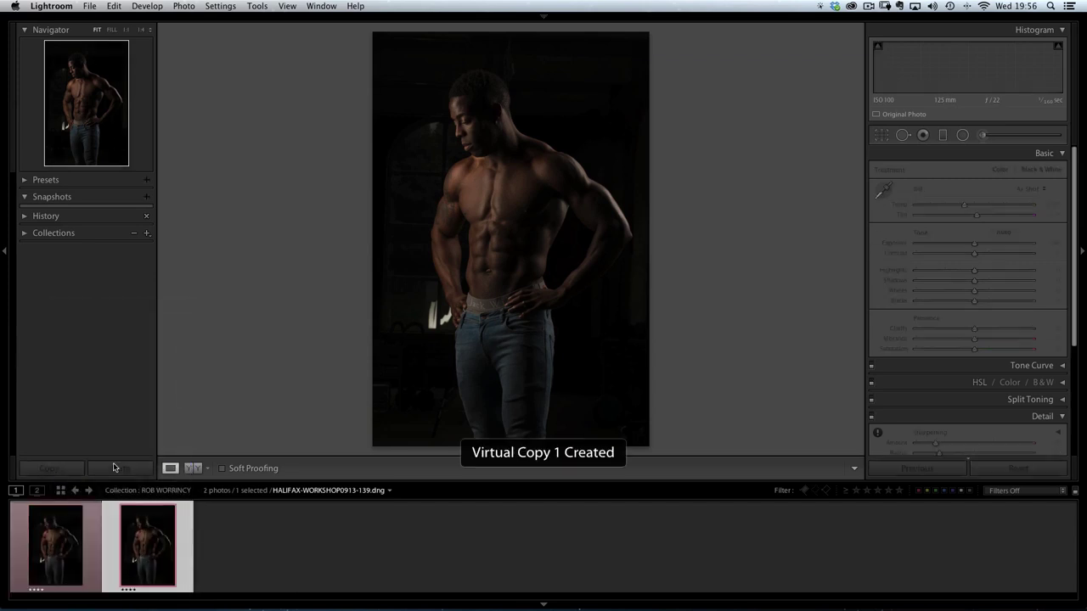
left_click(56, 541, "shift")
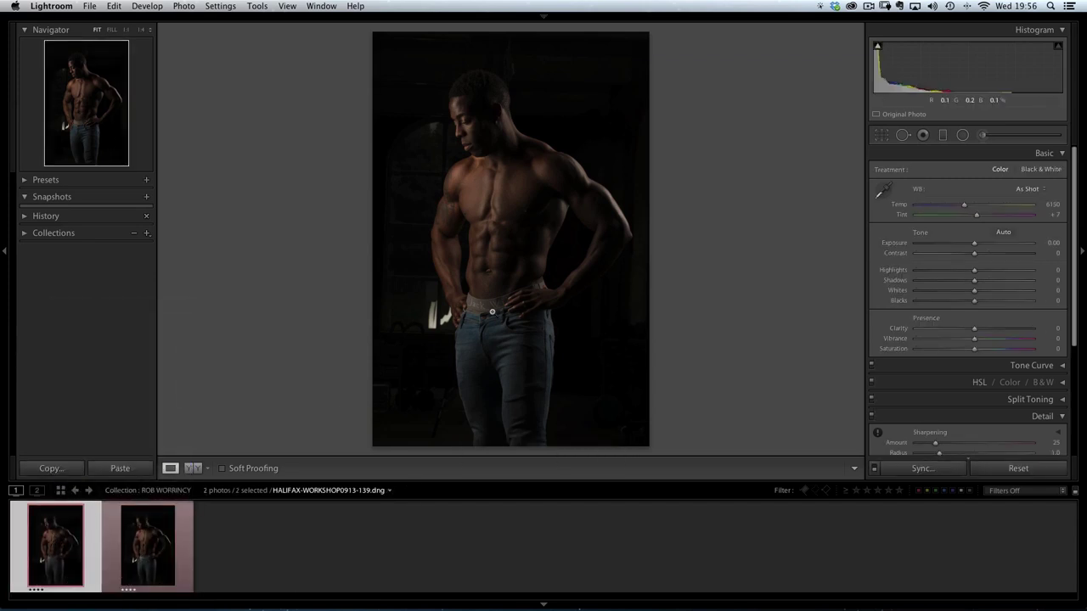
left_click(544, 606)
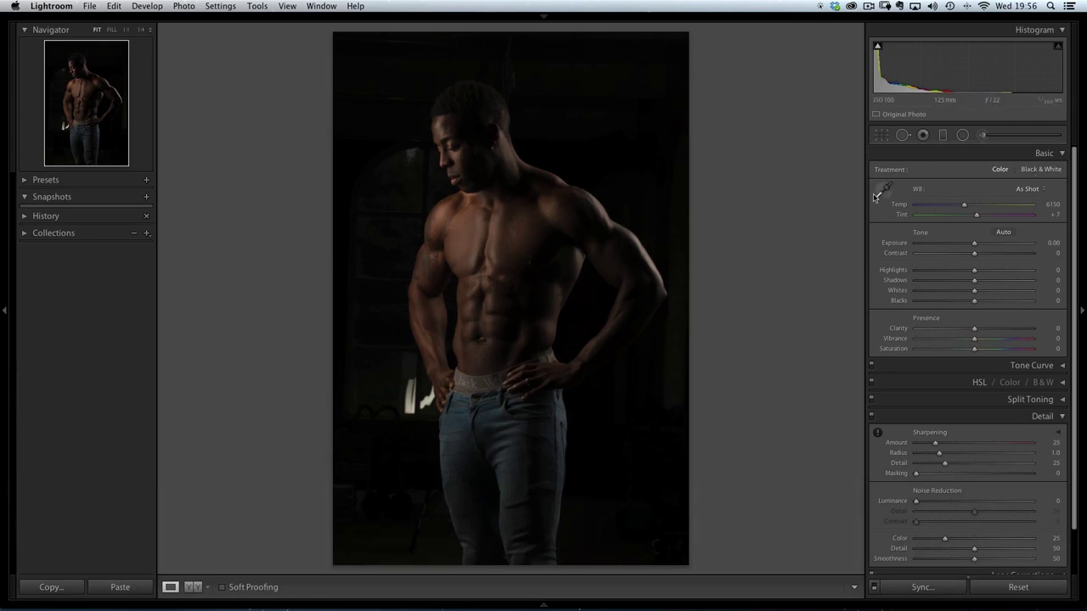
- Prepare the Adjustment Brush with Auto Mask and the mask overlay on, Exposure -0.29, Clarity 0 and Size 7.0
left_click(984, 135)
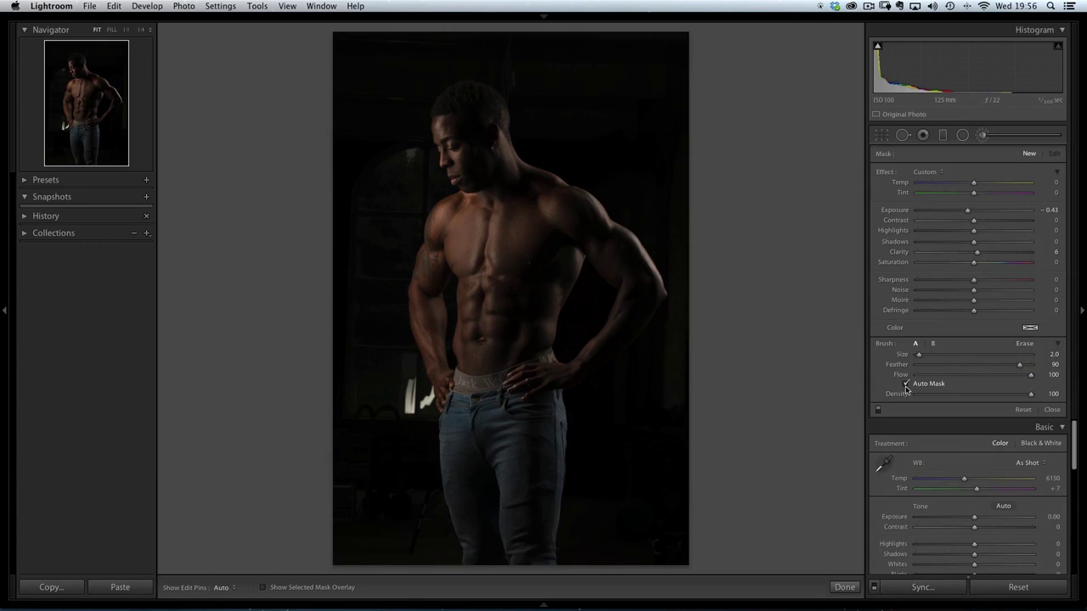
left_click(905, 384)
left_click(263, 587)
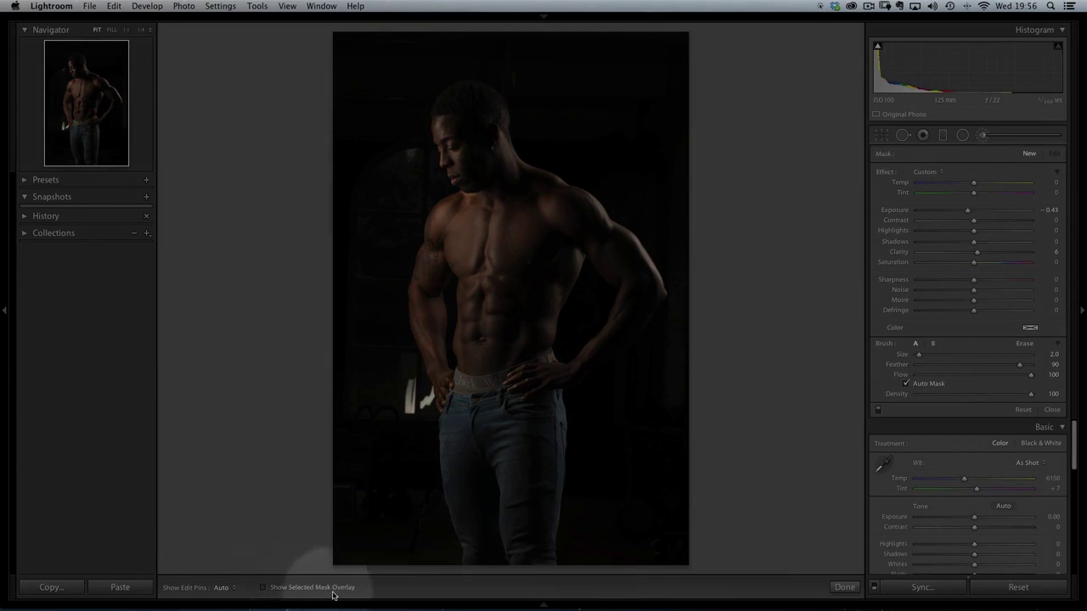
left_click(262, 587)
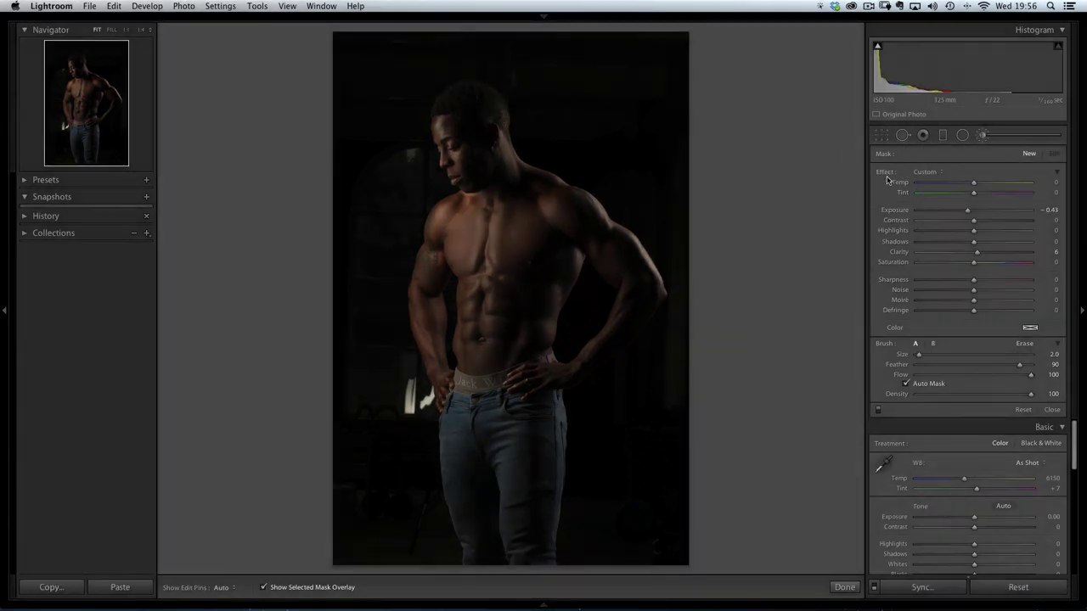
key("alt")
scroll(406, 182, "up", 5)
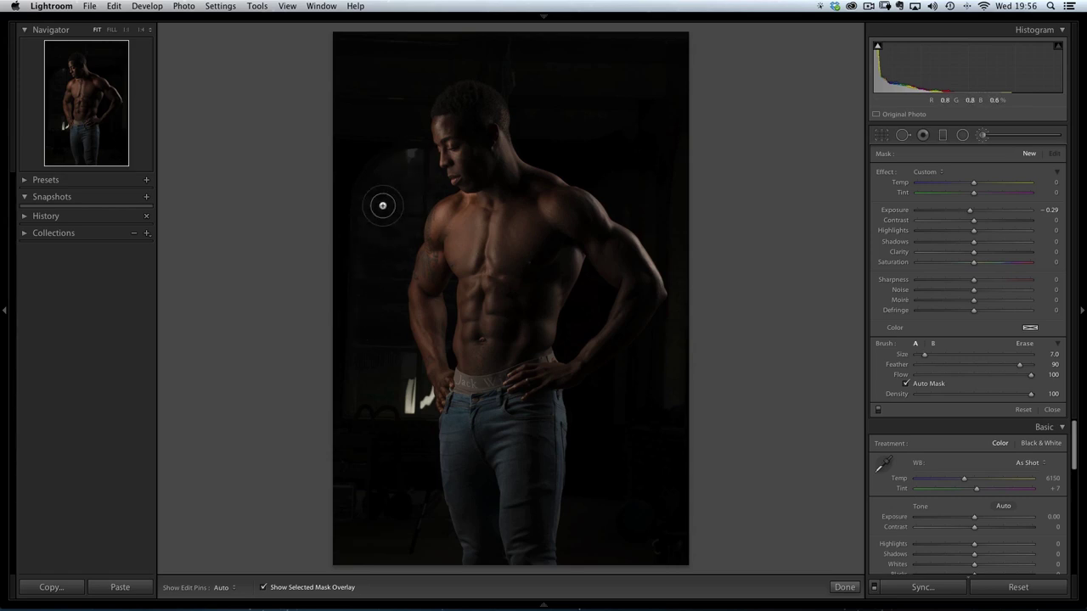
- Paint the adjustment mask over the background around the man, reducing the brush size near his outline
key("h")
mouse_move(392, 129)
left_mouse_down()
mouse_move(345, 282)
mouse_move(361, 283)
mouse_move(409, 201)
mouse_move(376, 281)
mouse_move(382, 348)
mouse_move(404, 364)
mouse_move(406, 434)
mouse_move(350, 479)
mouse_move(362, 312)
mouse_move(378, 471)
mouse_move(411, 490)
mouse_move(415, 429)
mouse_move(415, 533)
mouse_move(417, 522)
mouse_move(437, 553)
mouse_move(438, 539)
mouse_move(340, 551)
mouse_move(342, 281)
mouse_move(368, 74)
mouse_move(429, 187)
mouse_move(393, 131)
mouse_move(384, 62)
mouse_move(333, 83)
mouse_move(553, 29)
mouse_move(498, 42)
mouse_move(460, 35)
mouse_move(417, 67)
mouse_move(413, 96)
mouse_move(319, 49)
mouse_move(547, 82)
mouse_move(538, 124)
mouse_move(601, 158)
mouse_move(588, 169)
mouse_move(633, 194)
mouse_move(684, 248)
mouse_move(693, 298)
mouse_move(668, 346)
mouse_move(686, 332)
mouse_move(582, 421)
mouse_move(588, 461)
mouse_move(567, 525)
mouse_move(589, 548)
mouse_move(729, 399)
mouse_move(654, 417)
mouse_move(616, 487)
mouse_move(619, 468)
mouse_move(663, 463)
mouse_move(671, 388)
mouse_move(720, 272)
mouse_move(632, 38)
mouse_move(679, 47)
mouse_move(660, 97)
mouse_move(567, 99)
mouse_move(400, 49)
mouse_move(583, 121)
left_mouse_up()
key("bracketleft")
key("bracketleft")
key("h")
key("bracketleft")
- Extend the mask into the gaps between both arms and the torso, reducing the brush size to 2.0
key("h")
mouse_move(591, 282)
left_mouse_down()
mouse_move(561, 328)
mouse_move(564, 354)
mouse_move(603, 306)
left_mouse_up()
key("bracketleft")
key("bracketleft")
key("h")
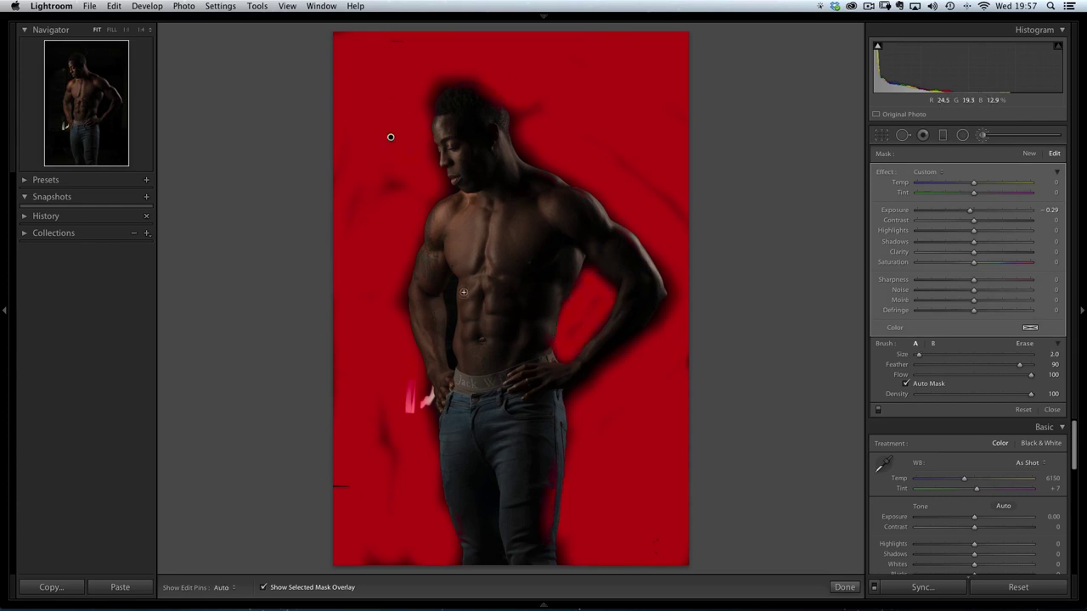
left_click_drag(451, 283, 452, 359)
key("h")
key("h")
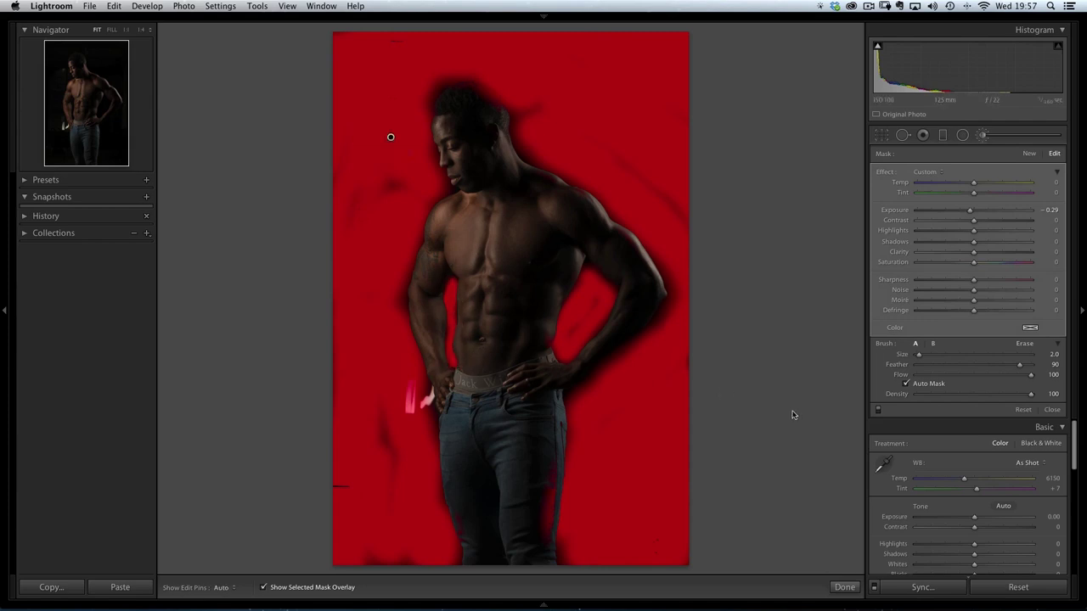
- Switch the brush to Erase mode at size 4.0 and set its Feather to 80
left_click(1024, 344)
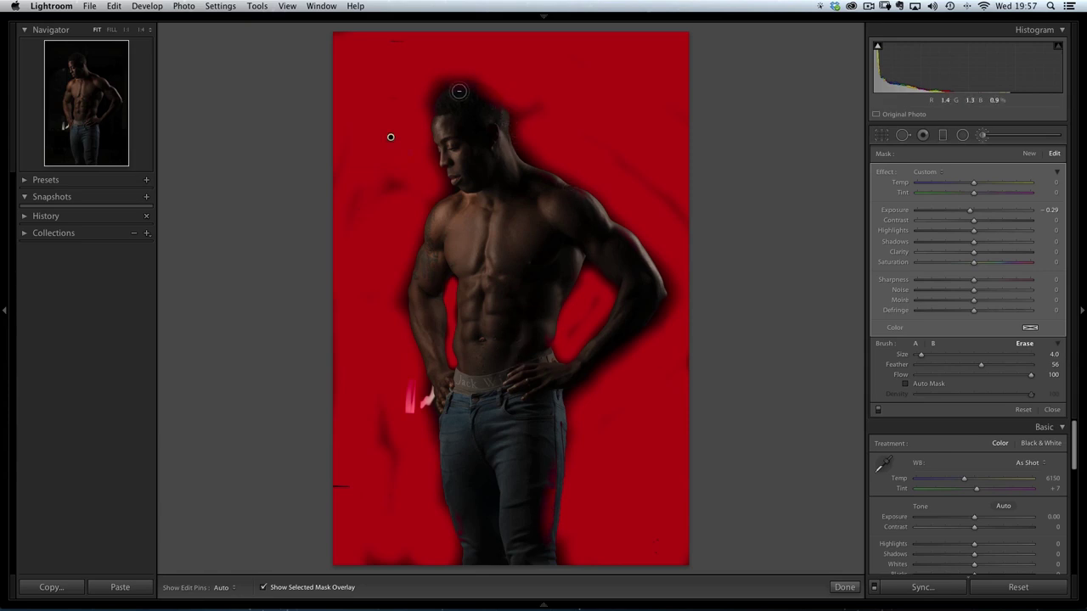
key("h")
key("h")
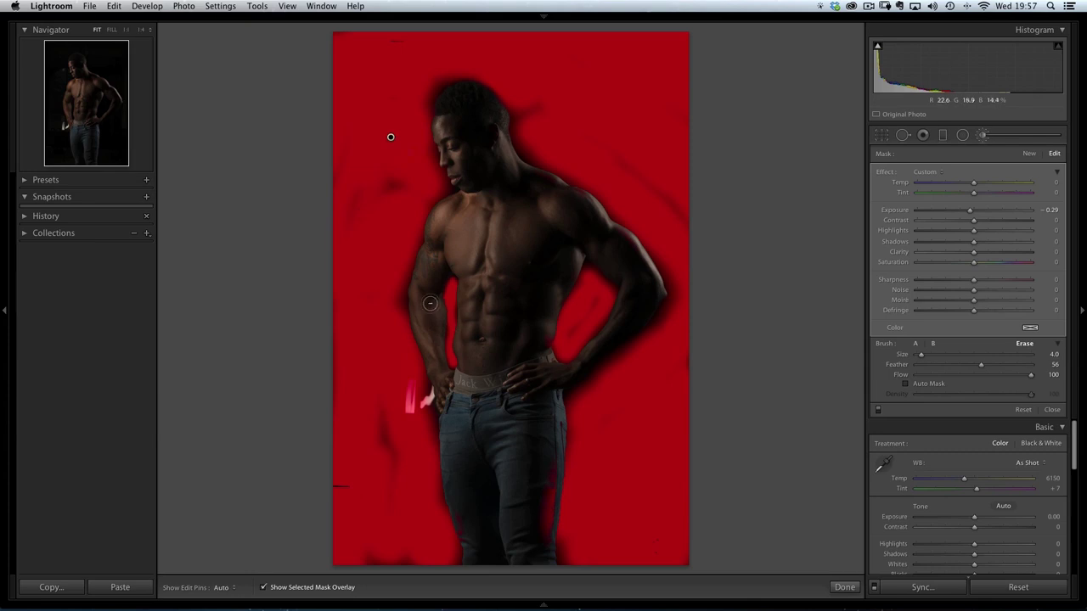
key("h")
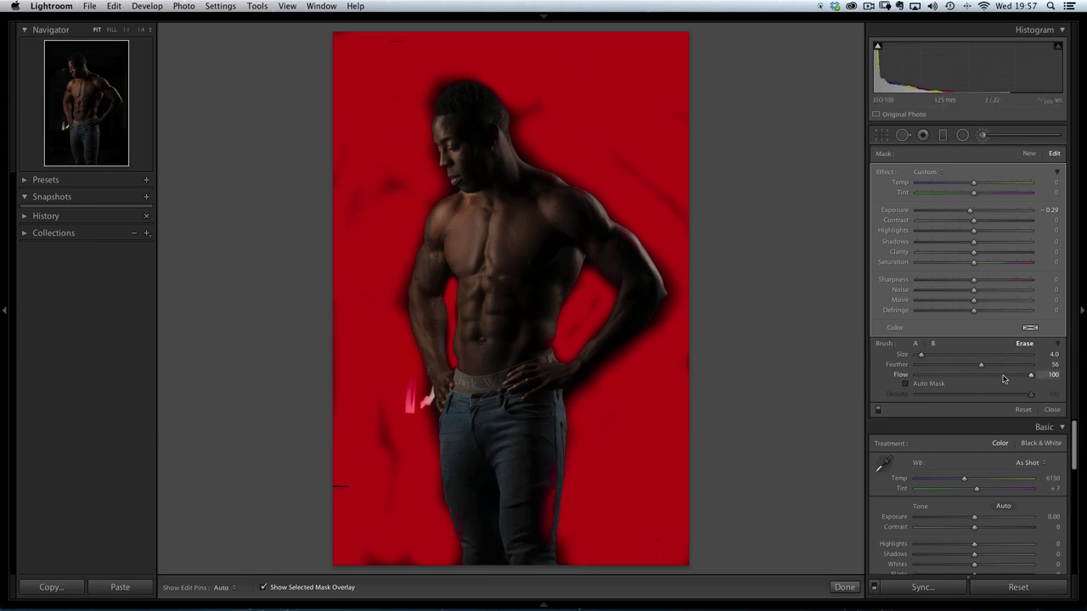
key("h")
left_click_drag(1002, 367, 1007, 367)
key("h")
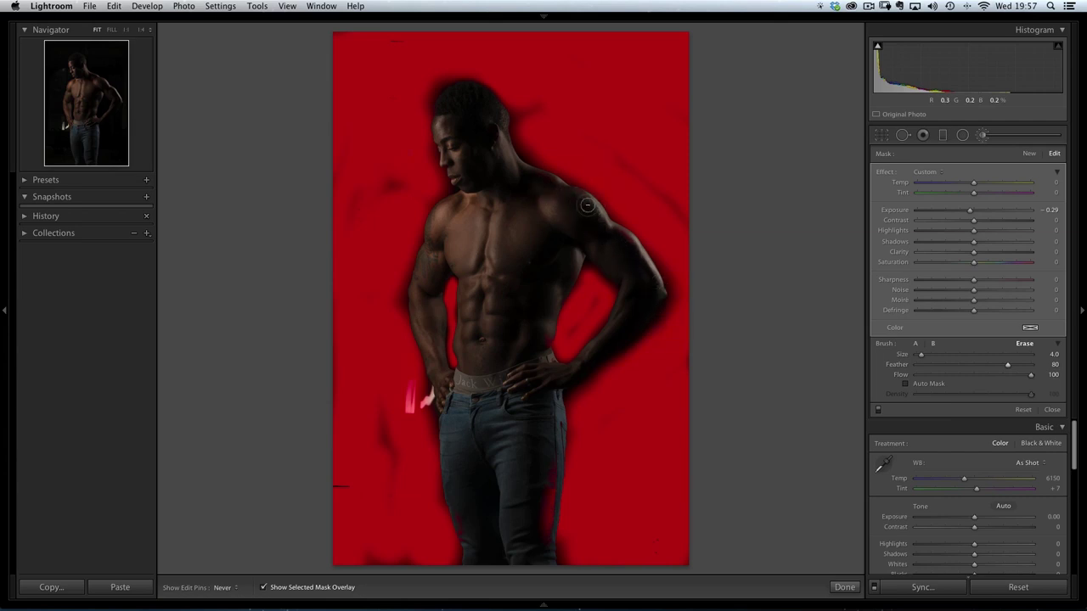
- Erase the mask spill from the man's jeans
key("h")
left_click_drag(538, 433, 547, 562)
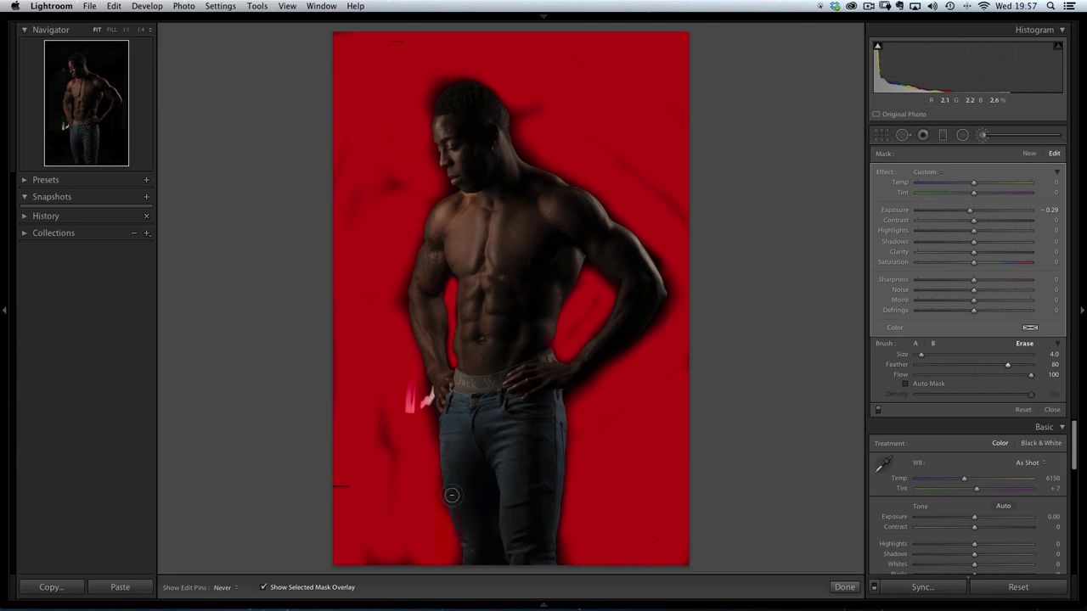
key("h")
key("h")
key("h")
- Hide the mask overlay and lower the masked background's Exposure to -4.00
left_click(263, 588)
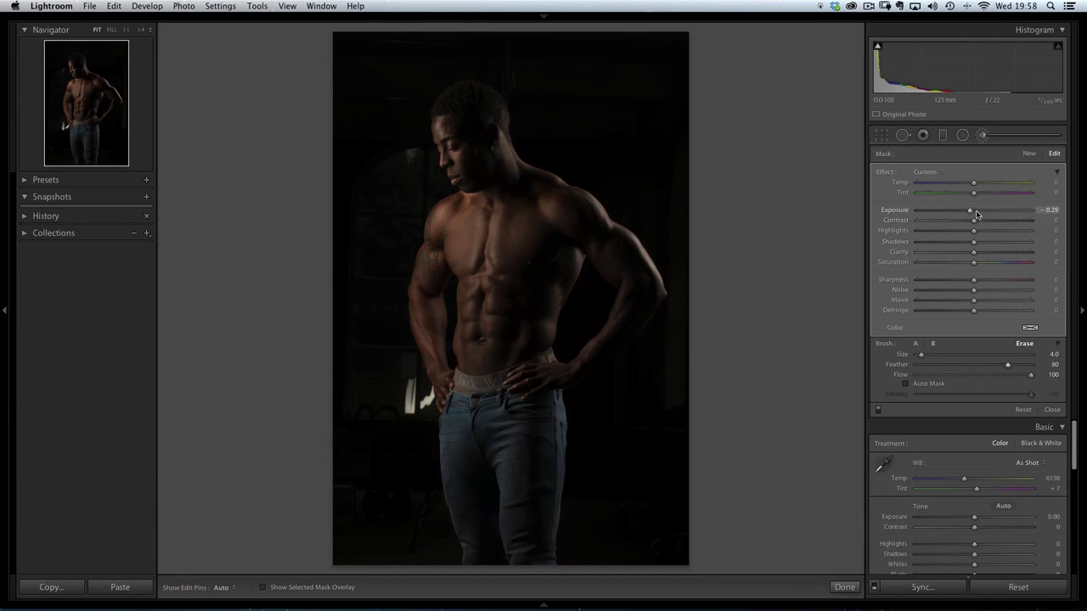
left_click_drag(971, 212, 923, 212)
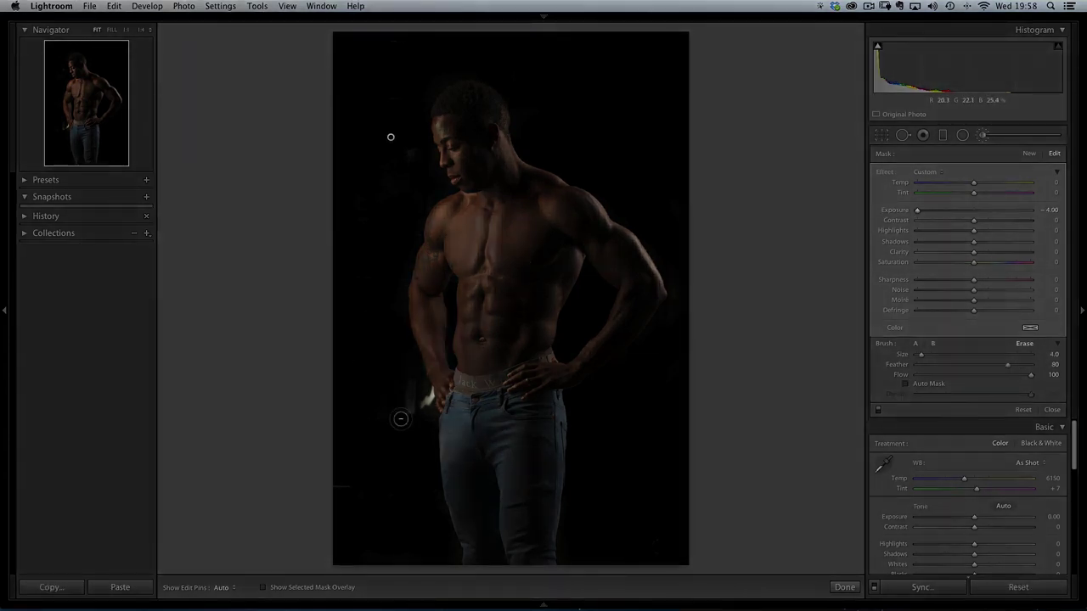
left_click_drag(401, 419, 412, 391)
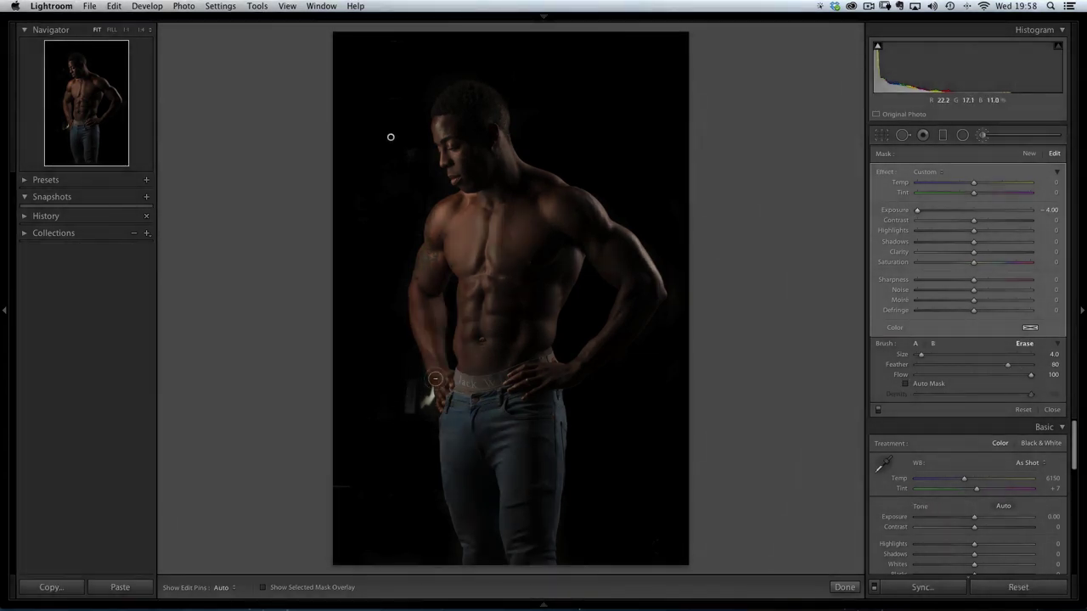
- On the virtual copy, close the Adjustment Brush and set Blacks to +100, Shadows to +100 and Highlights to +25
left_click(543, 605)
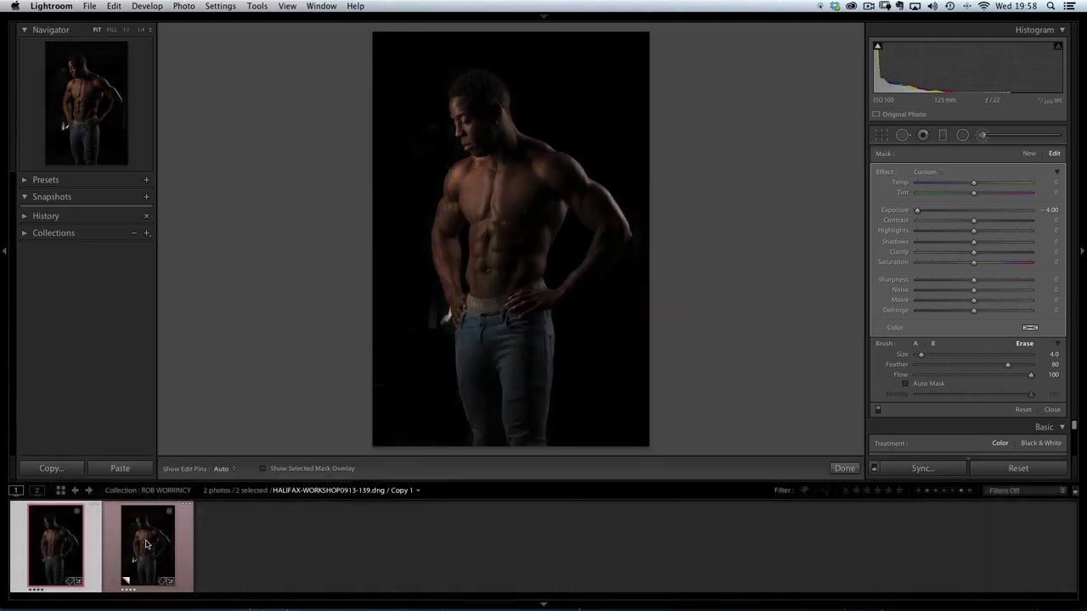
left_click(151, 547)
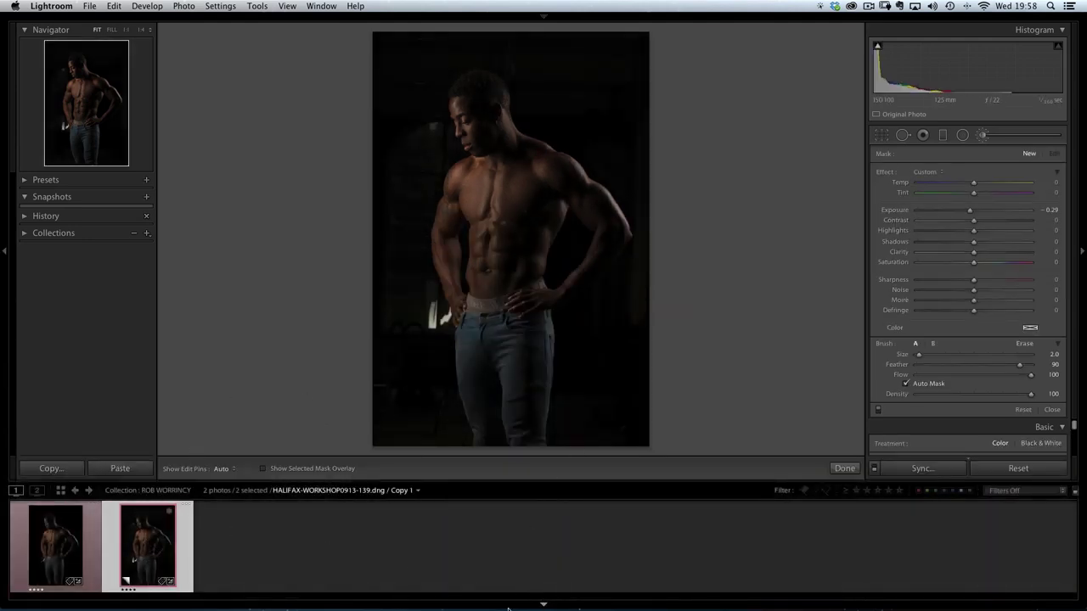
left_click(544, 605)
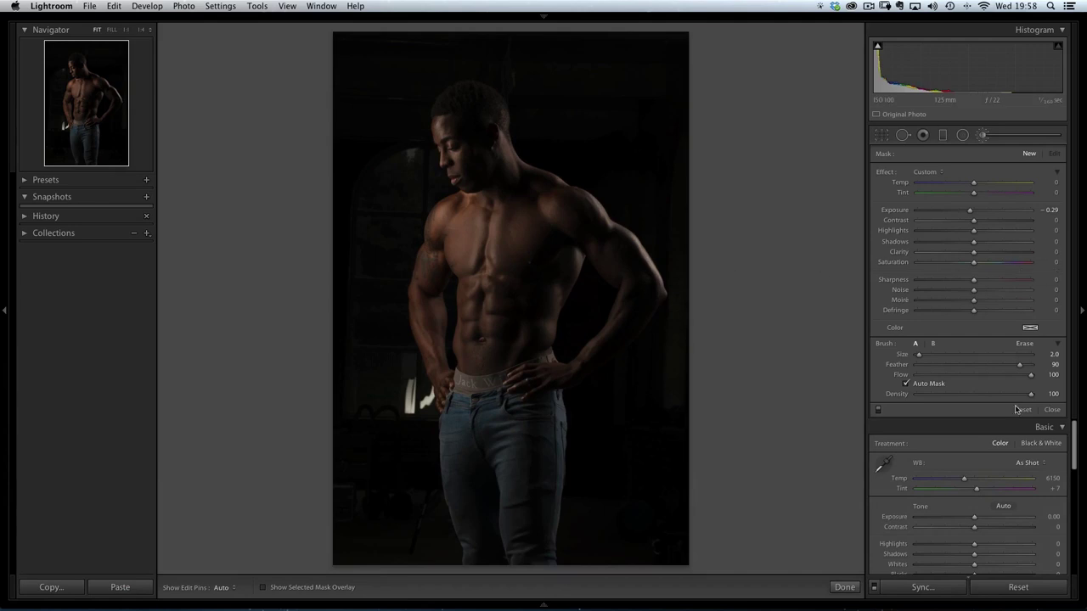
left_click(981, 135)
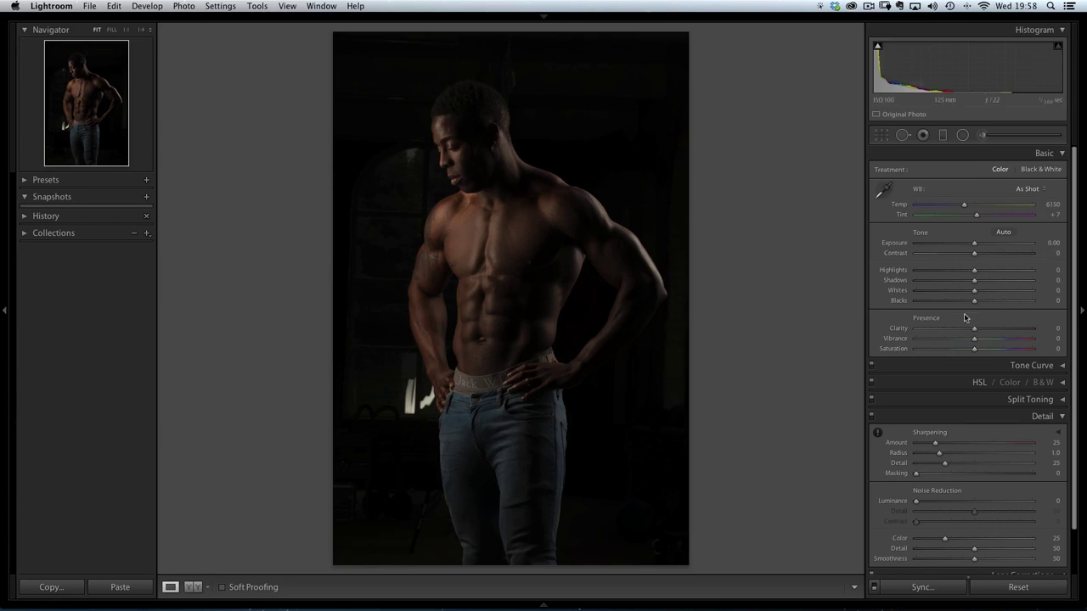
left_click_drag(974, 301, 1032, 301)
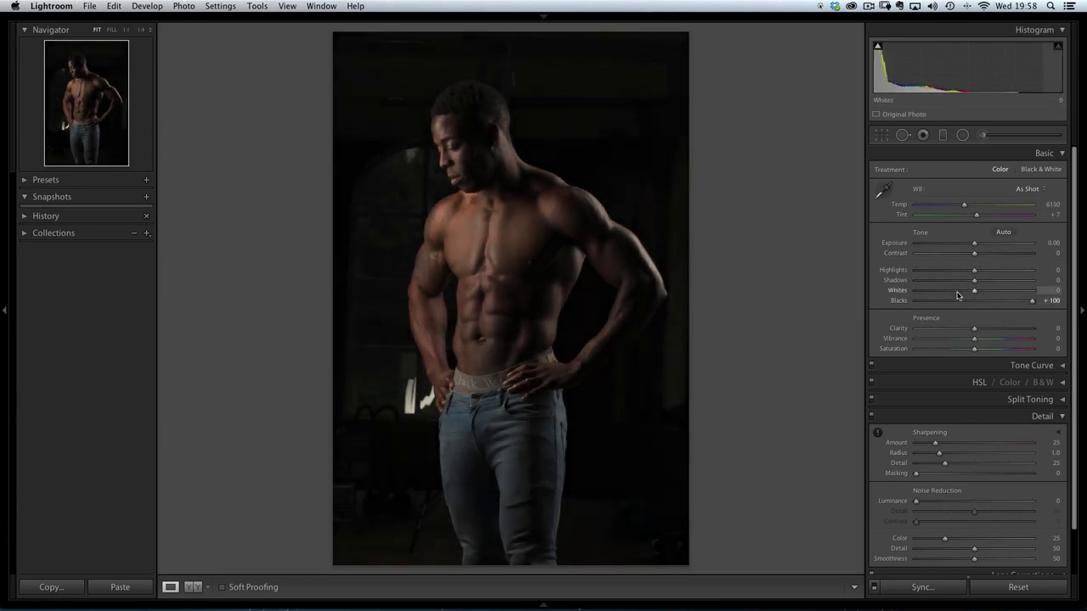
left_click_drag(974, 280, 1049, 280)
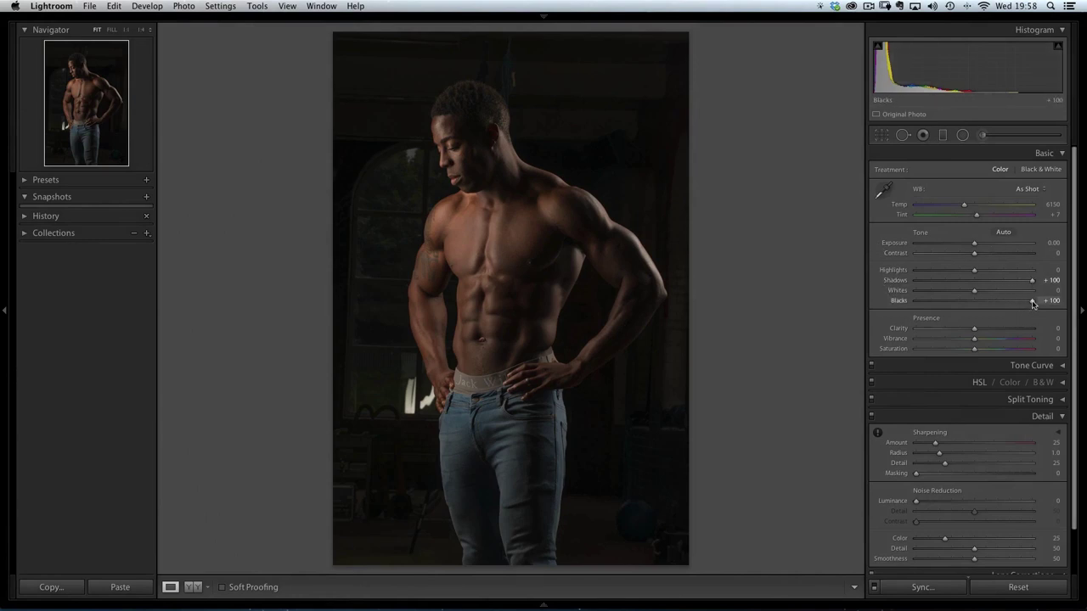
left_click_drag(975, 273, 989, 275)
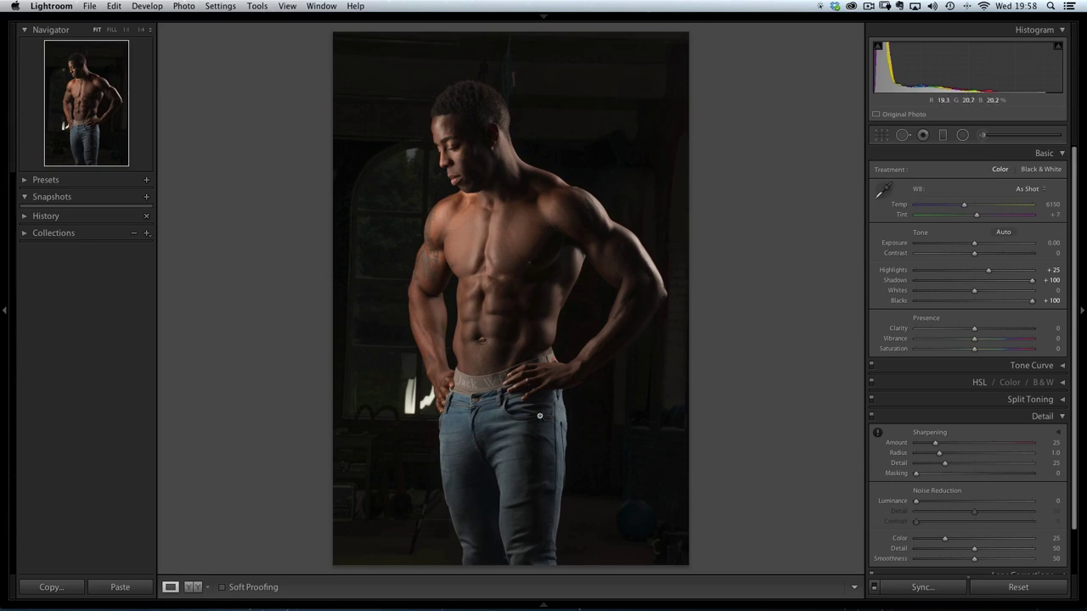
- Show the filmstrip and compare the darkened original with the brightened virtual copy
left_click(545, 606)
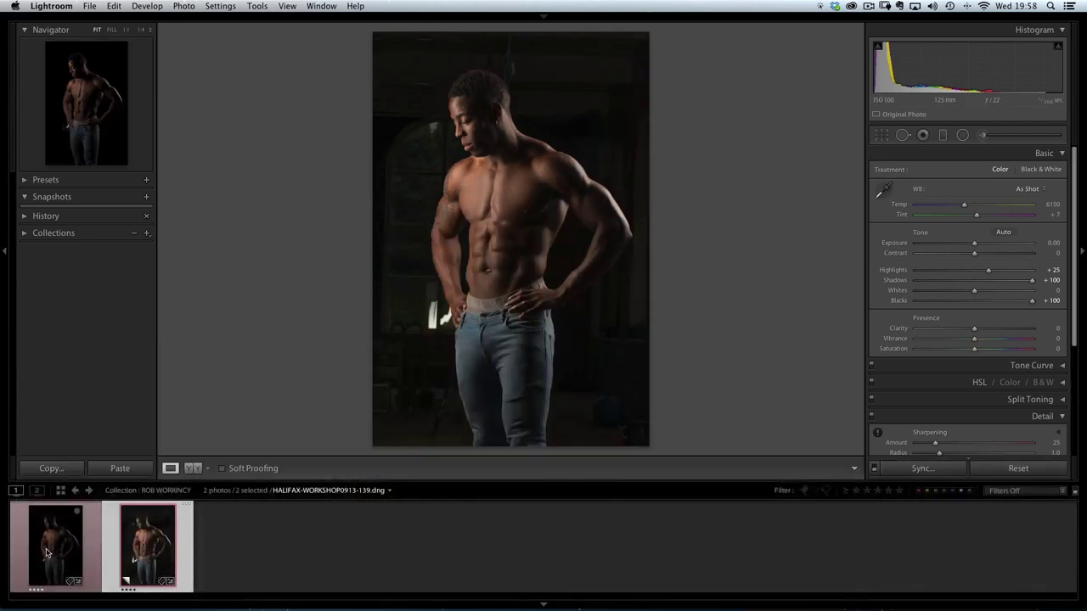
left_click(51, 548)
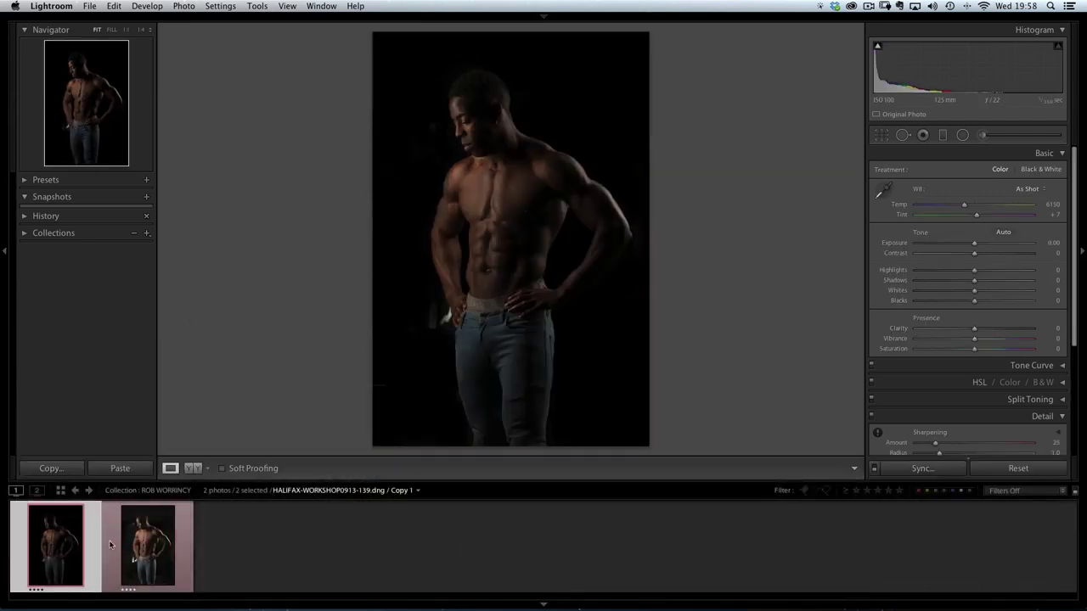
left_click(152, 547)
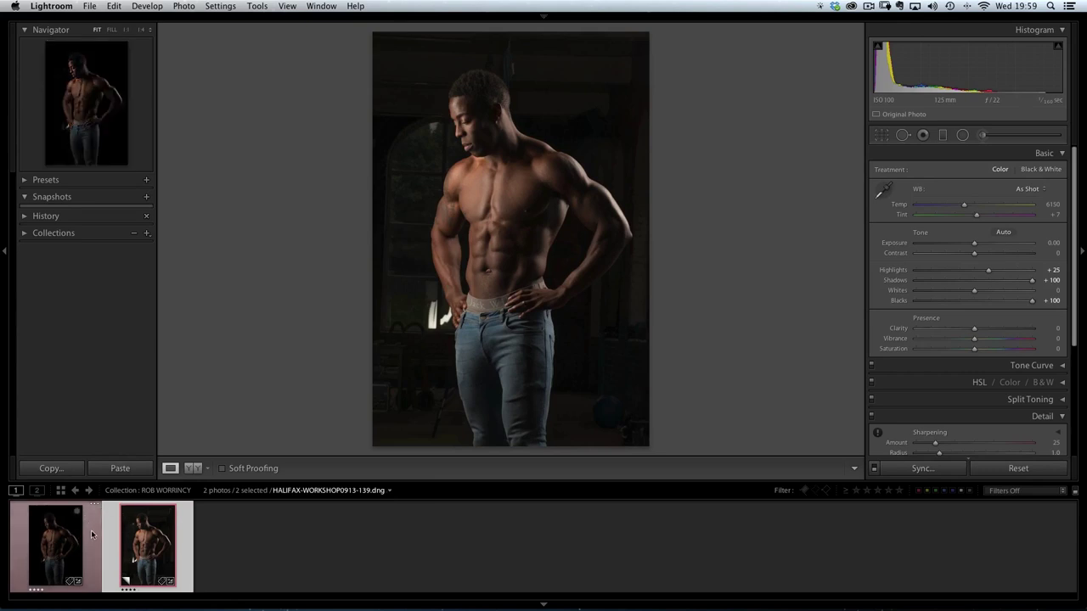
- Select the dark original and its bright virtual copy and open both as layers in Photoshop
left_click(53, 544)
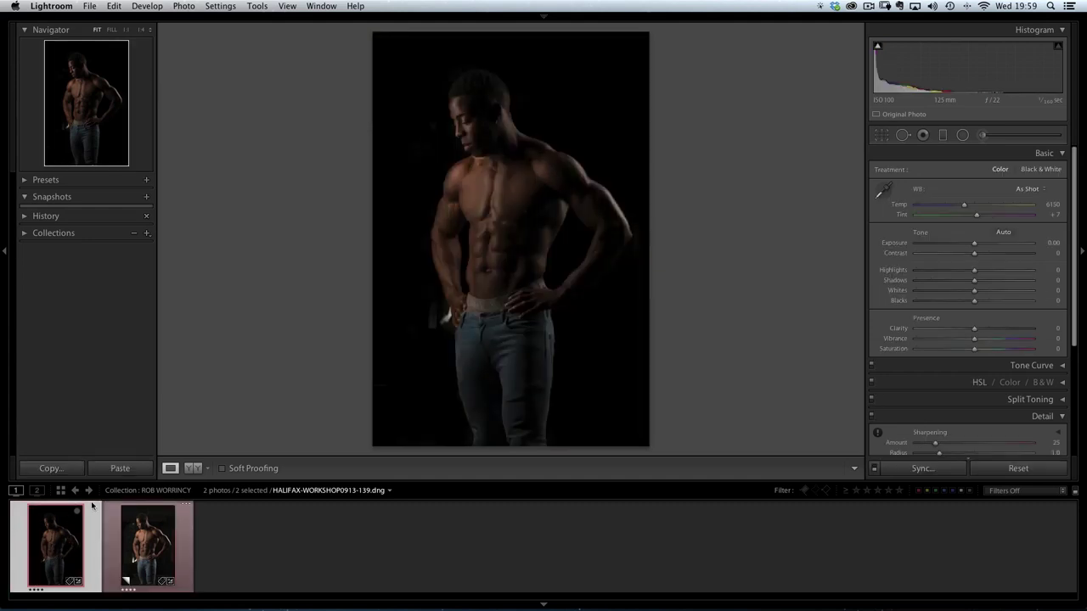
key("shift")
left_click(145, 545)
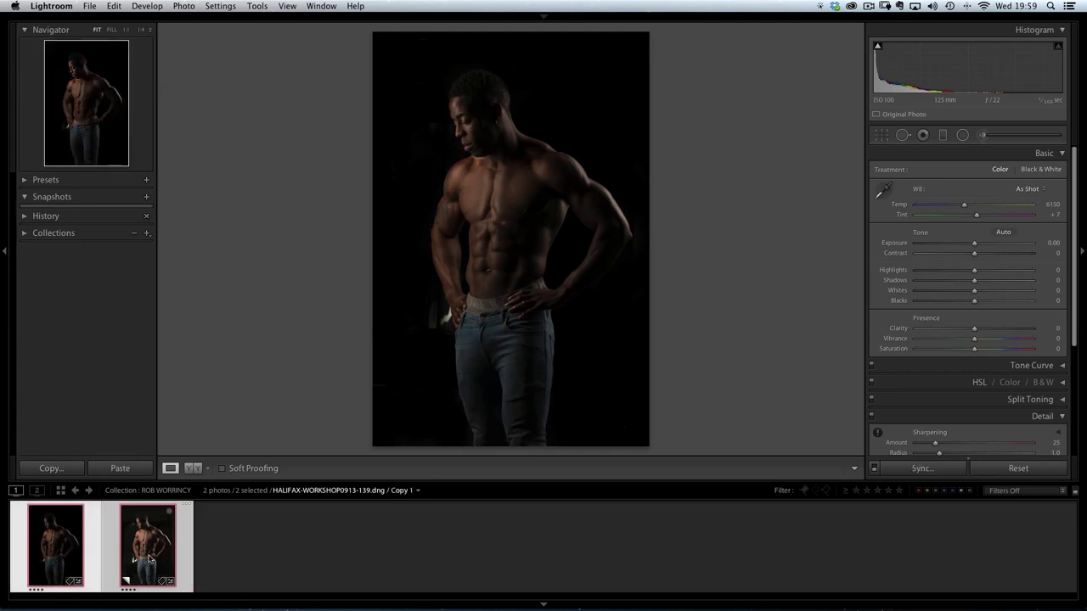
left_click(184, 6)
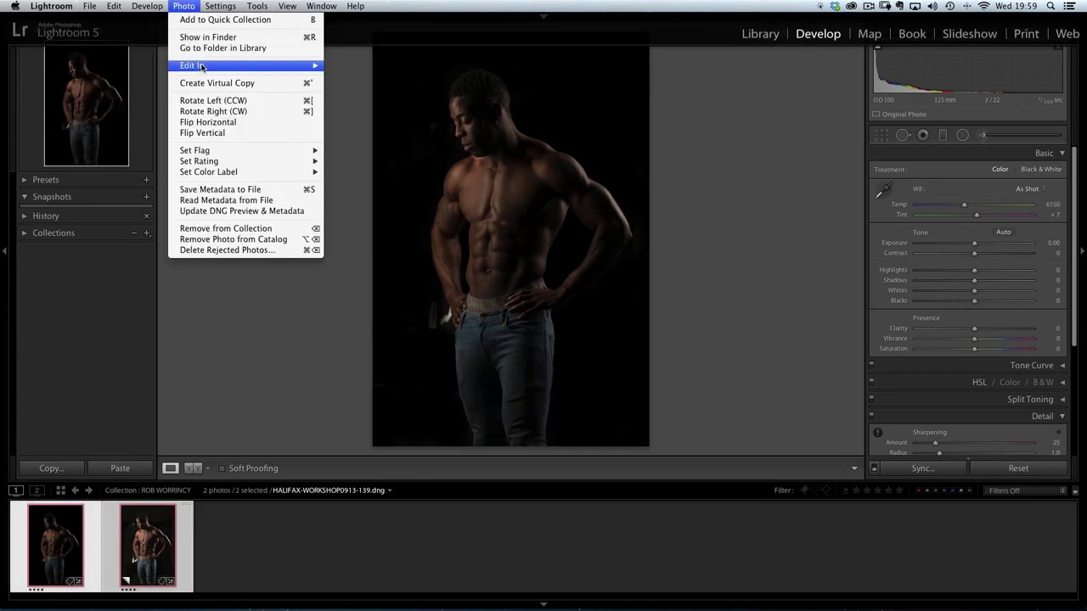
mouse_move(325, 67)
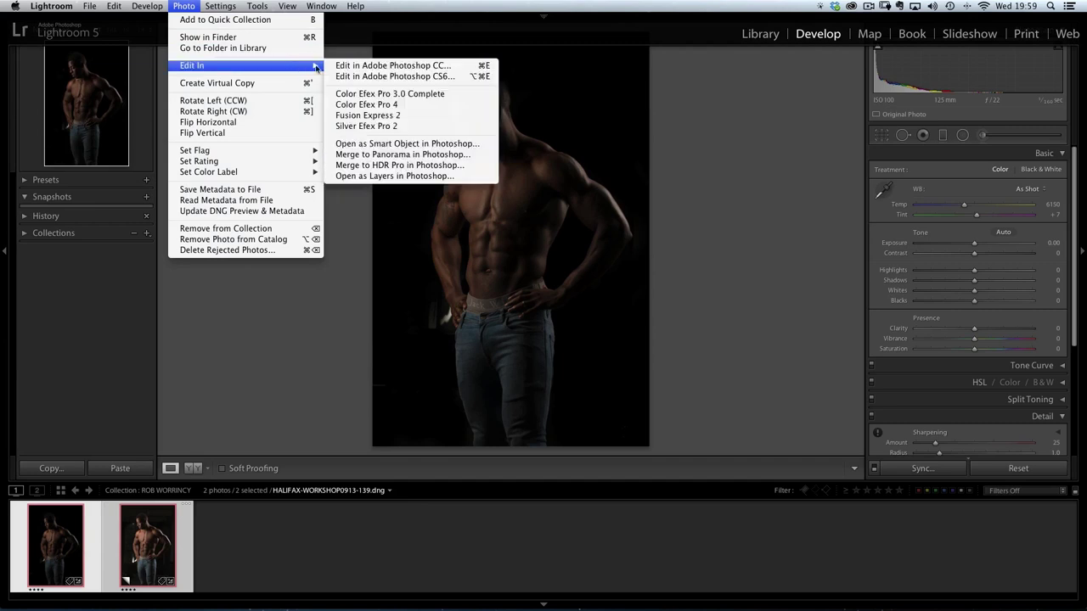
left_click(473, 178)
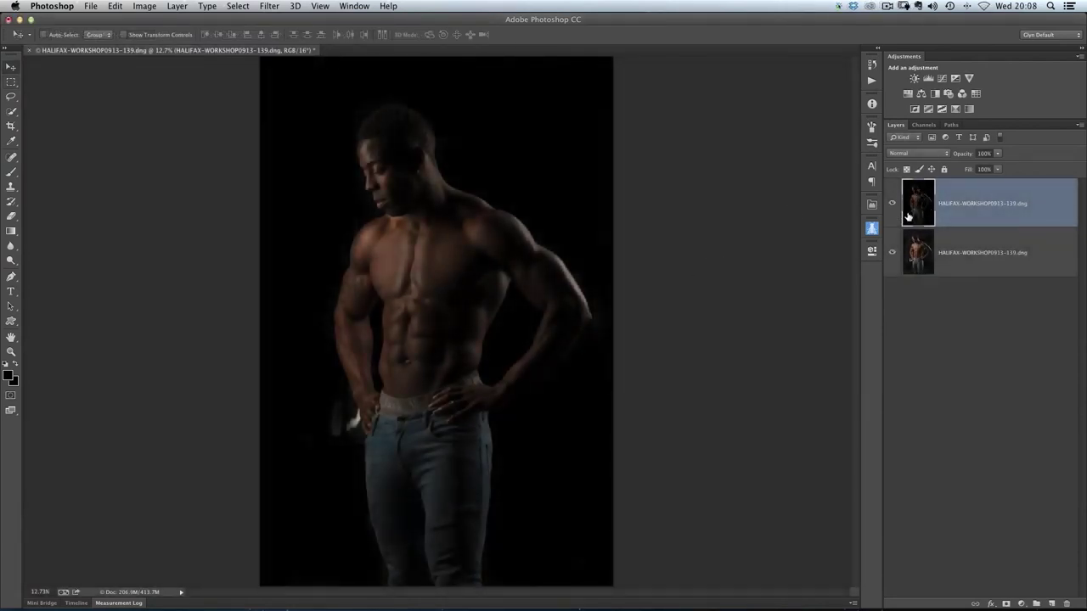
- Compare the dark top layer with the brighter layer beneath it, then examine the outer forearm up close
left_click(892, 205)
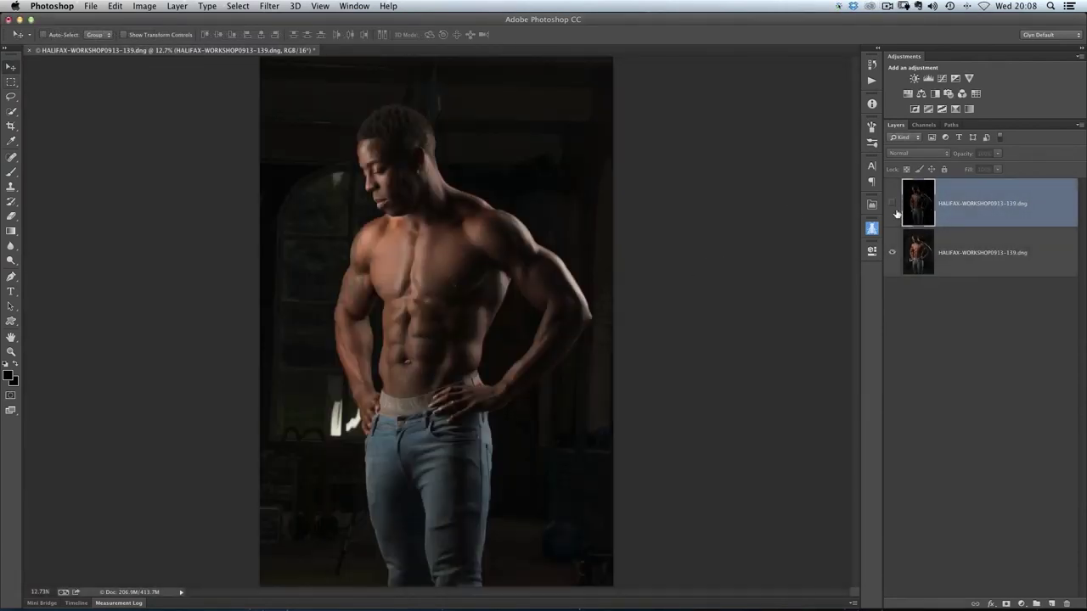
left_click(893, 205)
left_click_drag(563, 353, 553, 252)
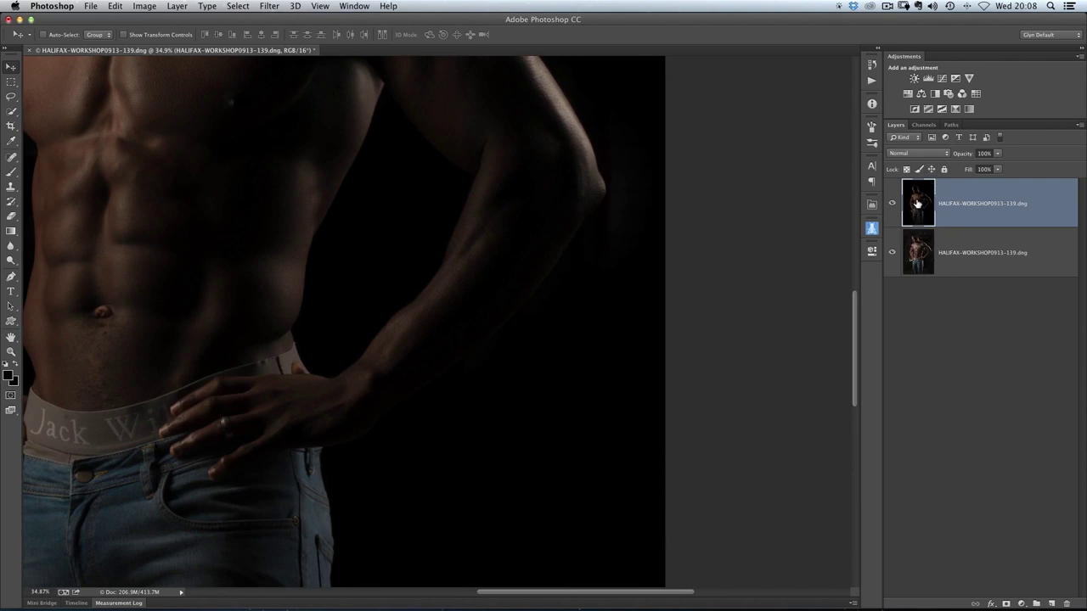
- Add a layer mask to the dark top layer and paint black with a 175 px brush along the forearm's shadowed underside
left_click(1006, 604)
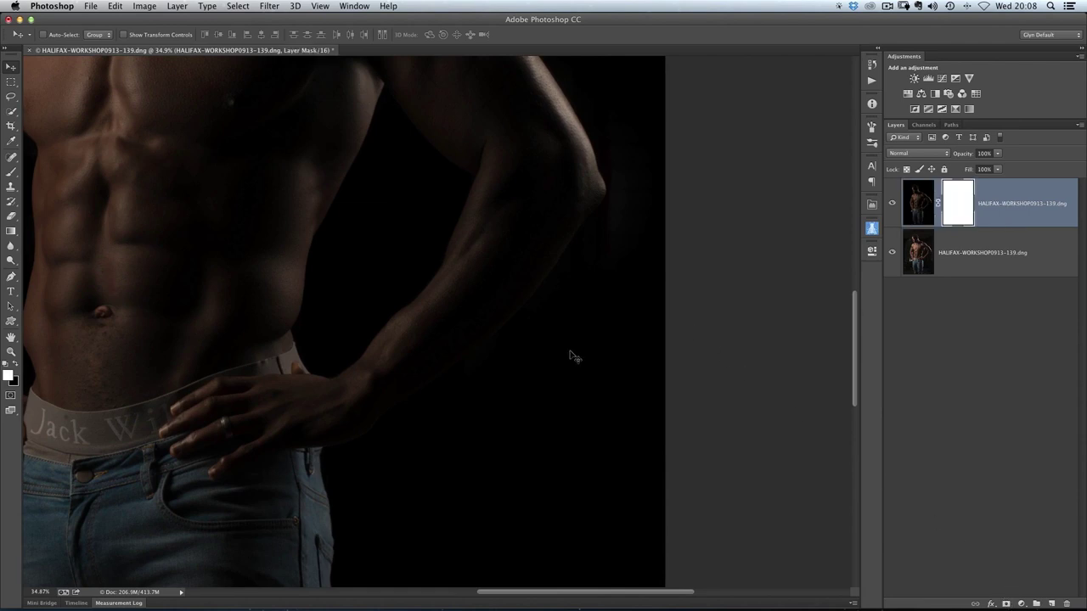
key("b")
key("x")
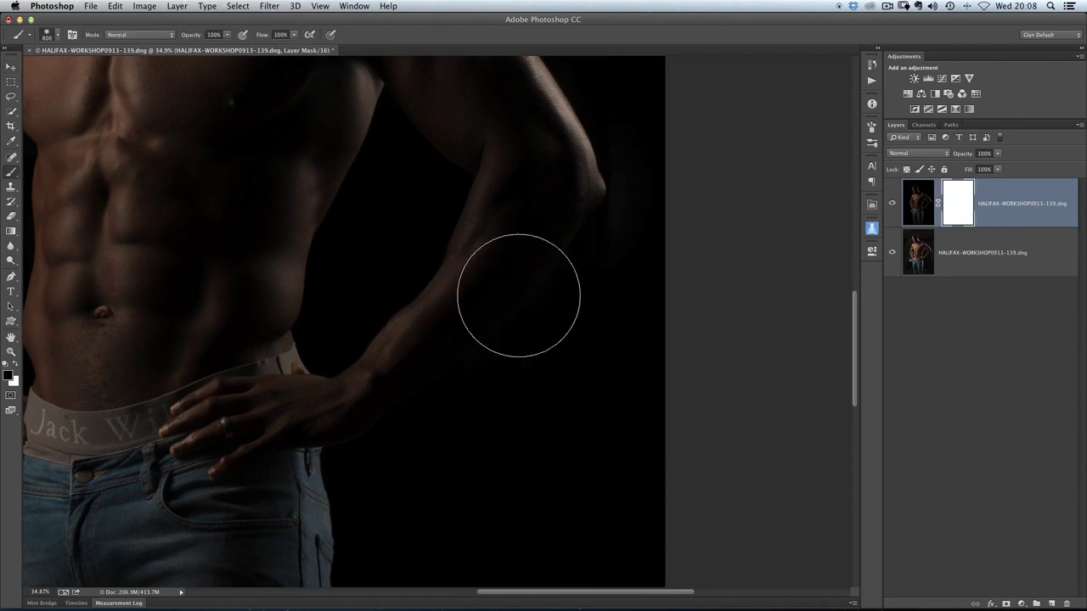
key("bracketleft")
key("bracketleft")
key("bracketleft")
key("bracketleft")
key("bracketleft")
key("bracketleft")
key("bracketleft")
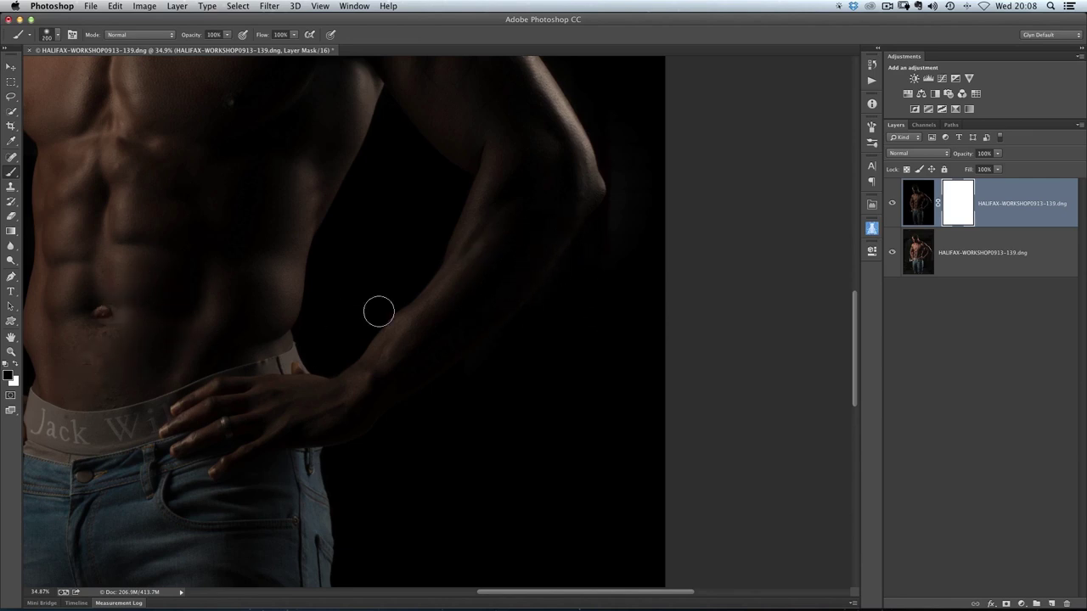
key("bracketleft")
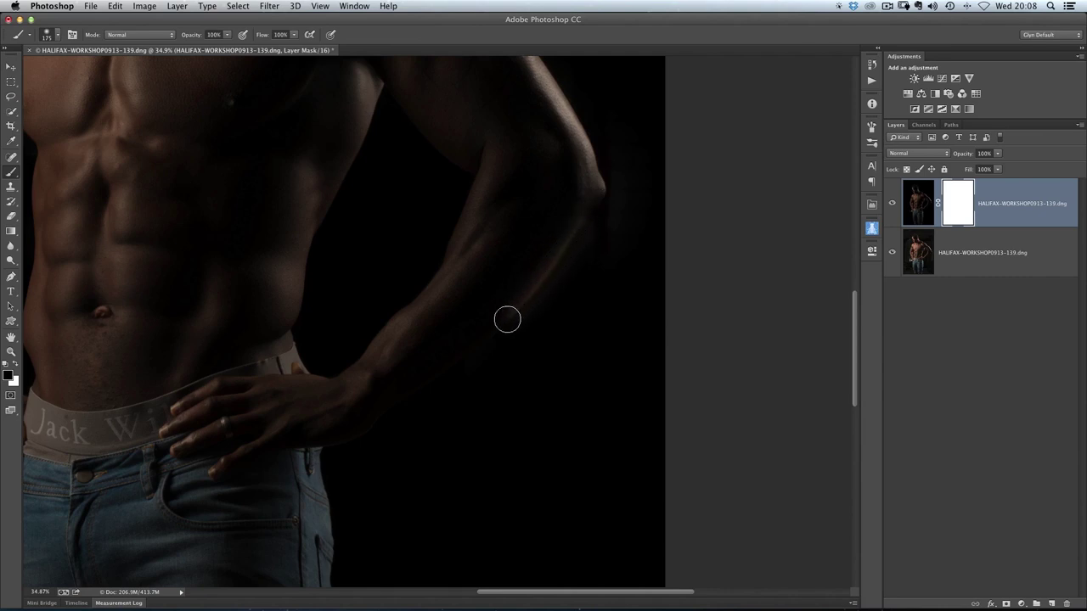
mouse_move(506, 319)
left_mouse_down()
mouse_move(432, 393)
mouse_move(467, 356)
mouse_move(339, 446)
mouse_move(518, 274)
mouse_move(505, 315)
mouse_move(552, 260)
mouse_move(394, 330)
left_mouse_up()
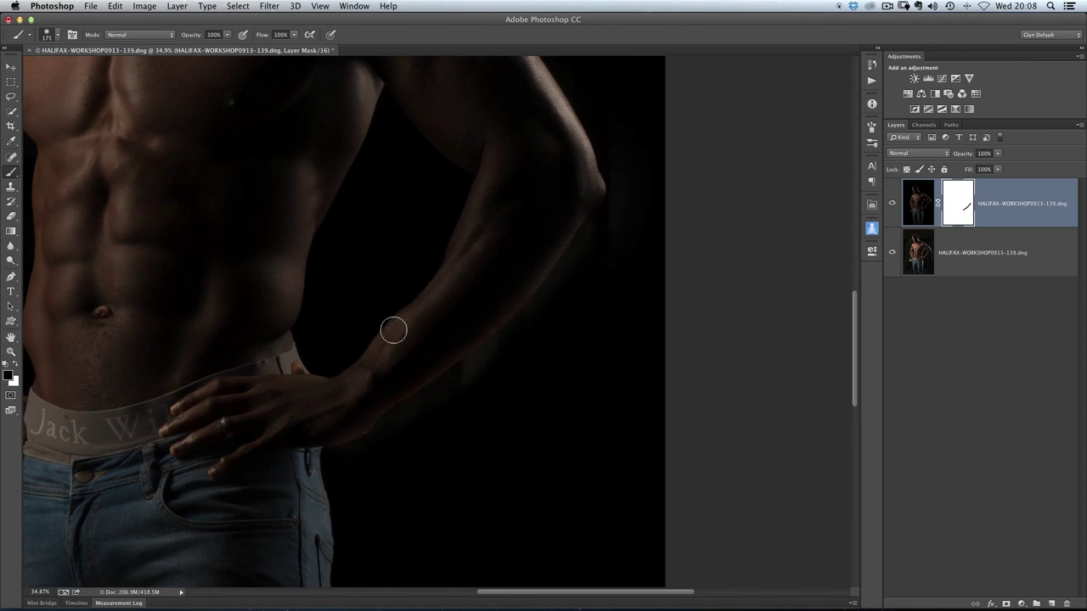
- Paint white on the layer mask along the forearm's outer edge to remove the spill onto the background
key("x")
mouse_move(598, 228)
left_mouse_down()
mouse_move(510, 340)
mouse_move(340, 458)
left_mouse_up()
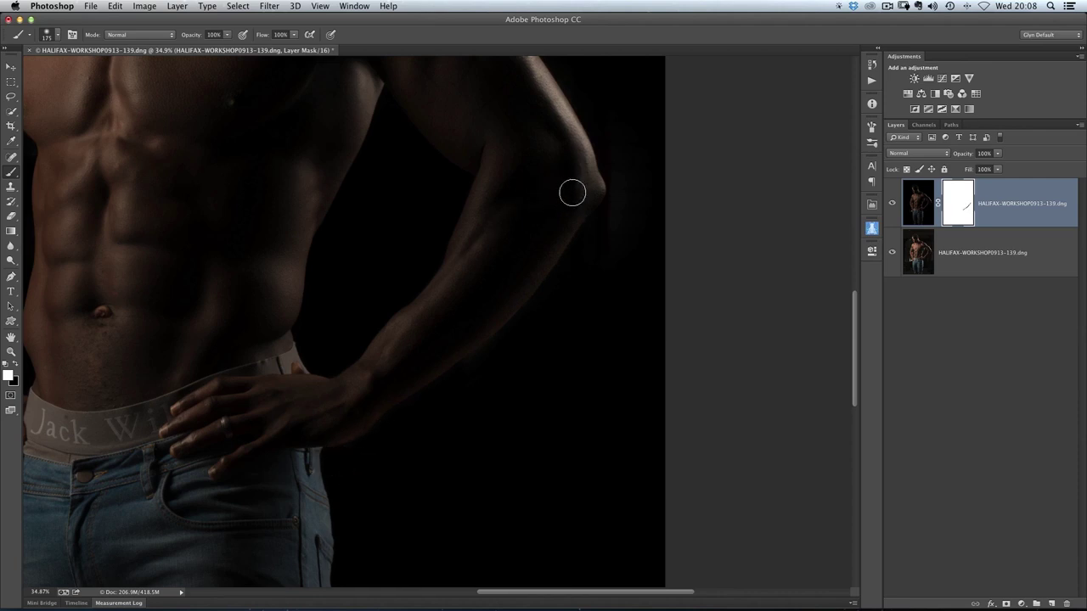
mouse_move(572, 193)
left_mouse_down()
mouse_move(539, 262)
mouse_move(471, 334)
mouse_move(402, 373)
mouse_move(317, 437)
left_mouse_up()
- Apply a Levels adjustment to the layer mask using its midtone value
left_click(146, 8)
mouse_move(161, 37)
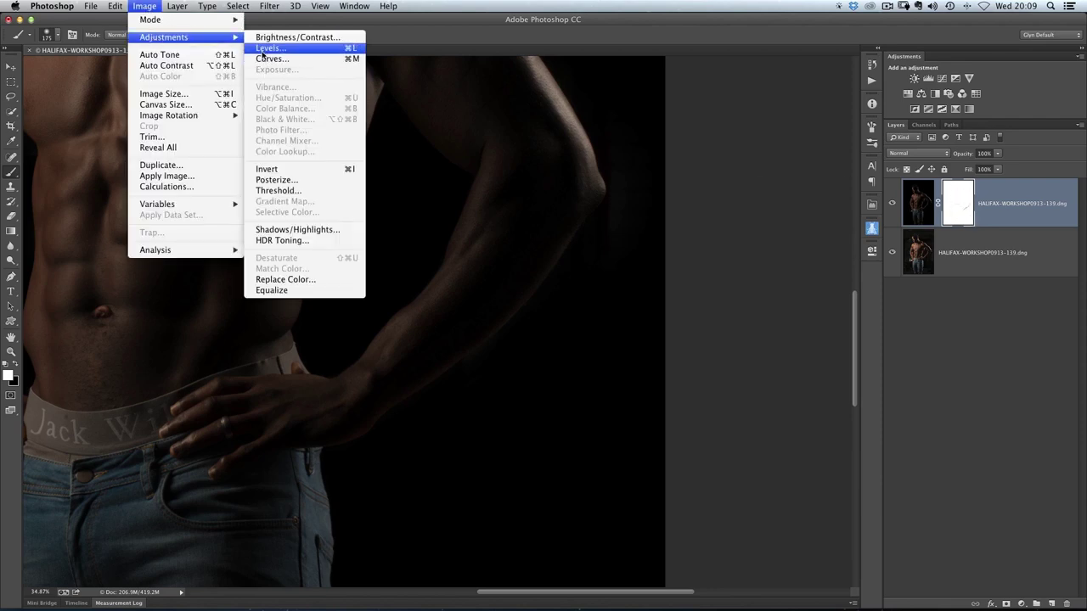
left_click(263, 51)
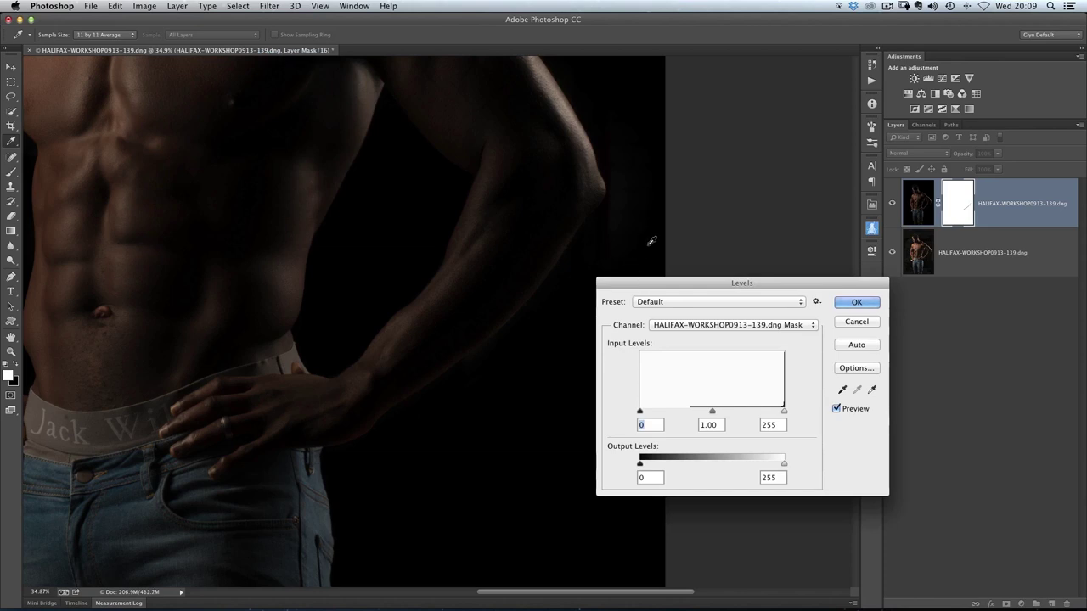
mouse_move(711, 413)
left_mouse_down()
mouse_move(754, 417)
mouse_move(716, 416)
mouse_move(730, 417)
mouse_move(715, 430)
left_mouse_up()
left_click(856, 303)
- Refine the layer mask along the forearm's underside with black and white brush strokes
key("b")
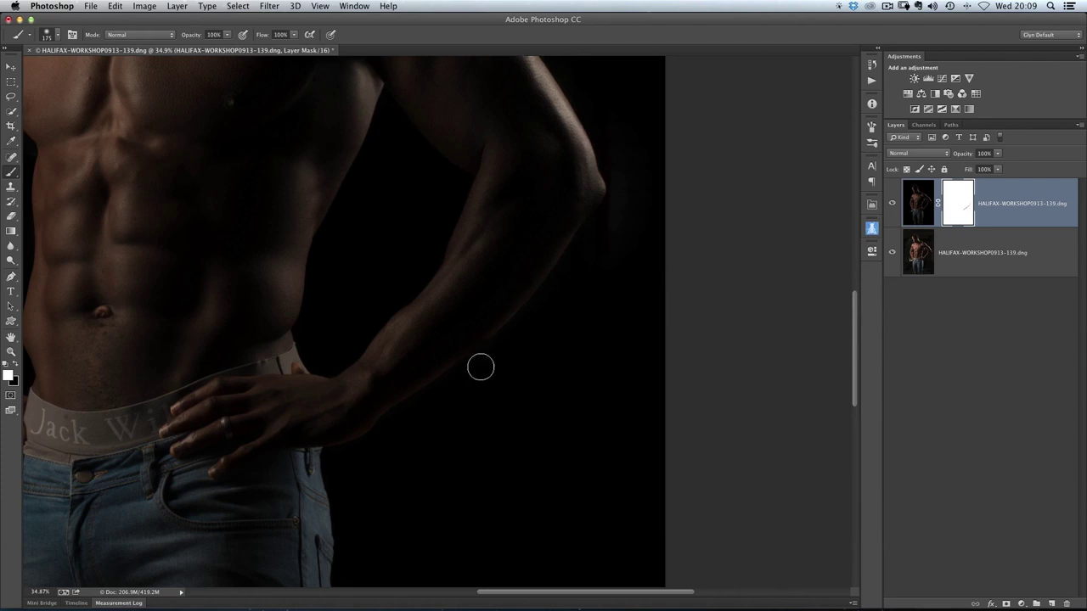
left_click_drag(408, 365, 450, 365)
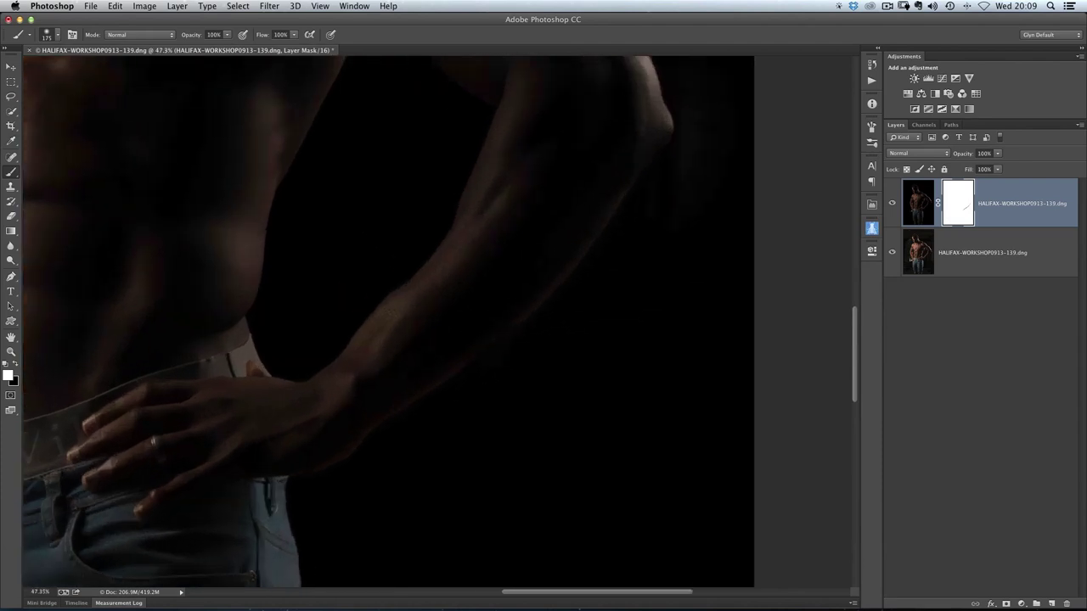
key("x")
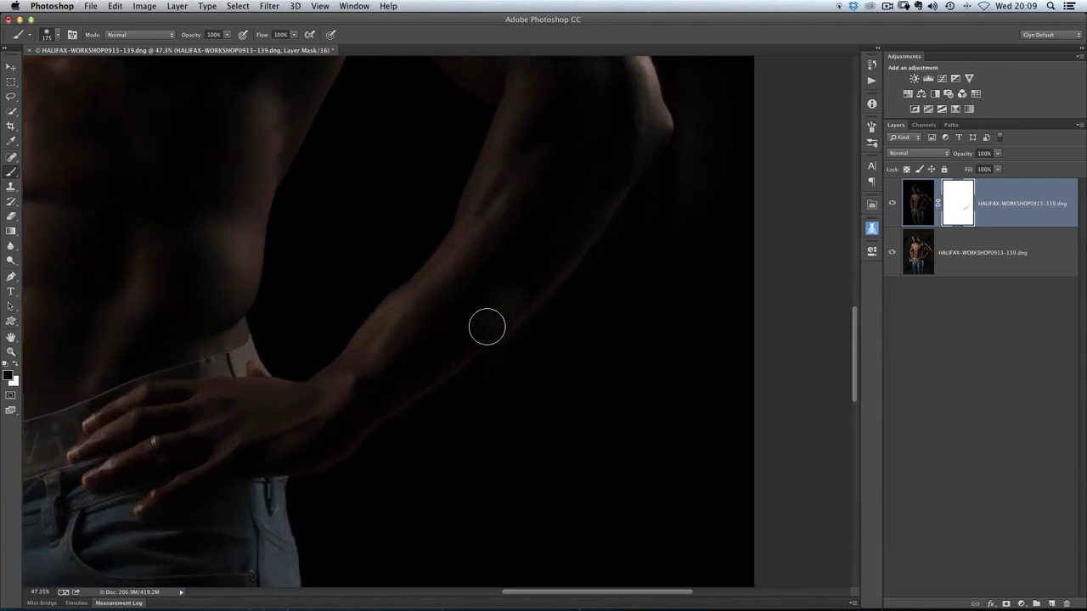
key("x")
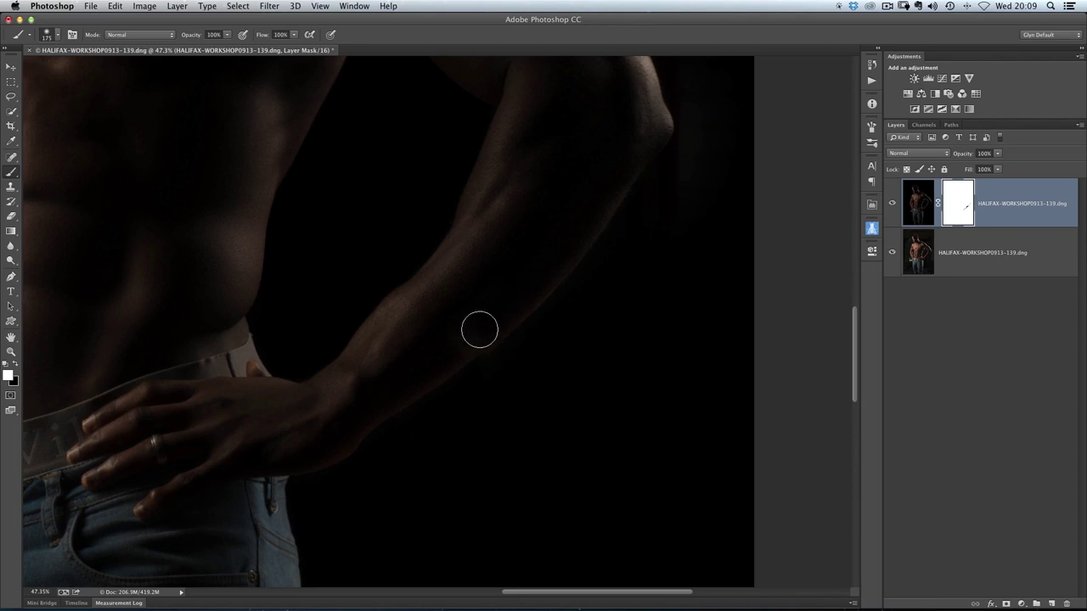
mouse_move(411, 422)
left_mouse_down()
mouse_move(384, 424)
mouse_move(432, 364)
mouse_move(407, 390)
mouse_move(290, 423)
left_mouse_up()
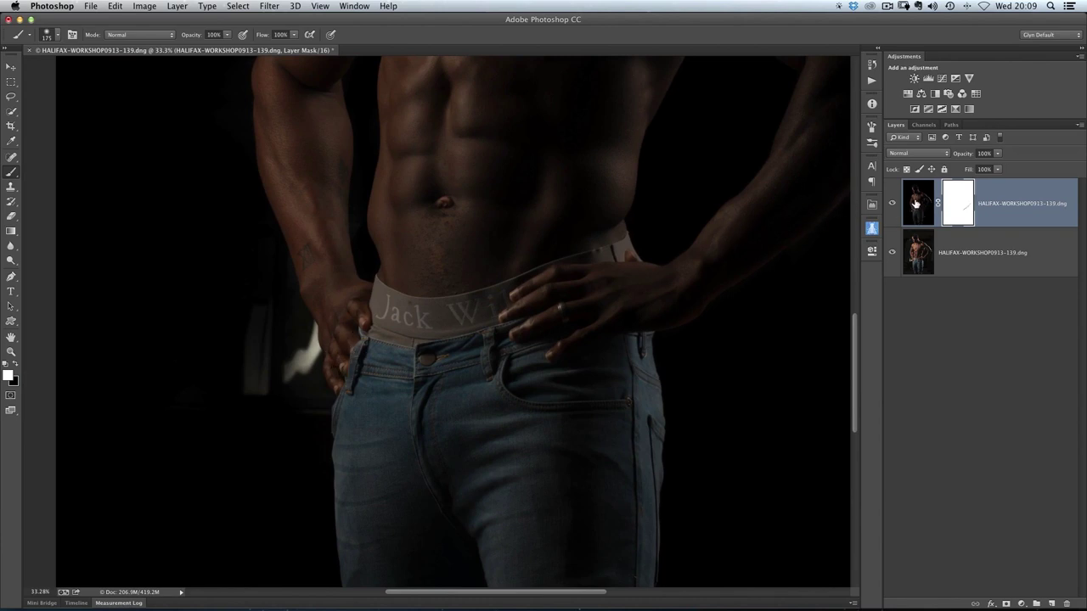
- Target the top layer's image and paint black over the bright window area beside the man's hand, starting at 250 px
left_click(916, 202)
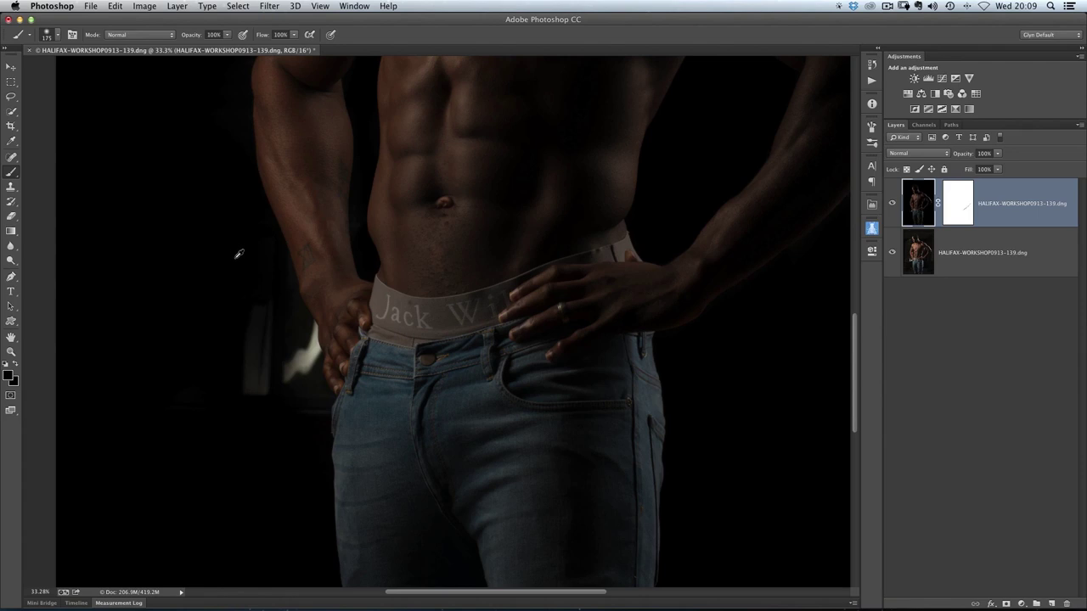
key("bracketright")
key("bracketright")
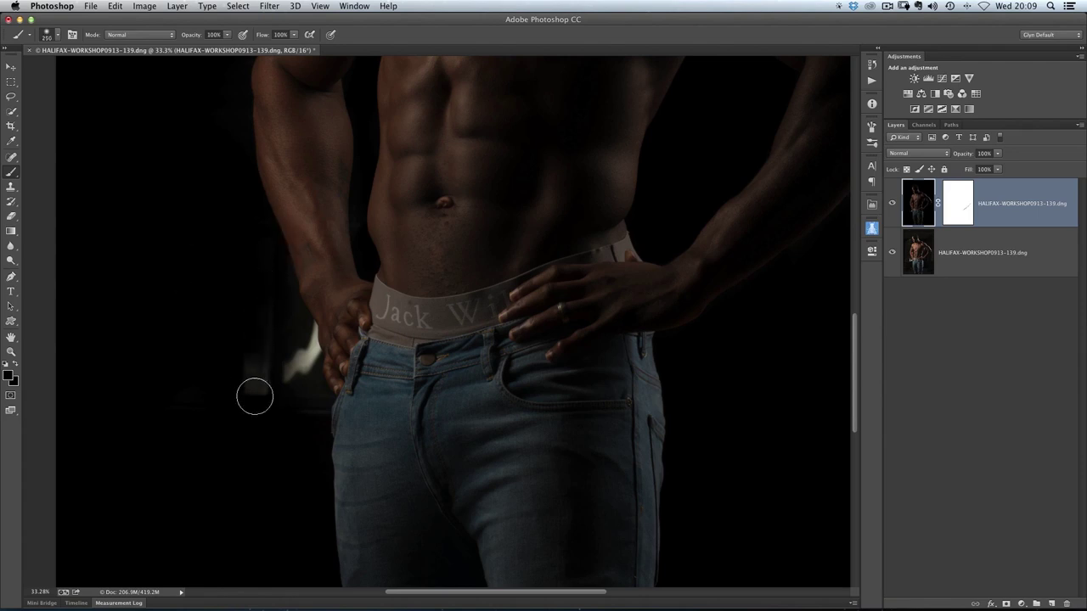
left_click_drag(252, 366, 272, 364)
key("bracketleft")
key("bracketleft")
key("bracketleft")
key("bracketleft")
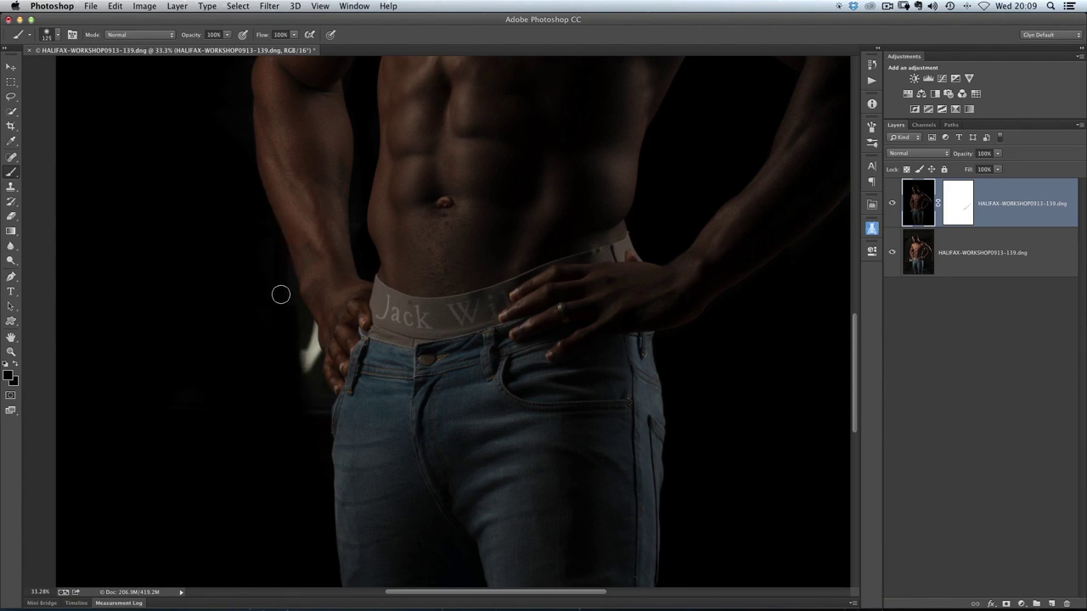
- Adjust the brush hardness and paint black at 70 px over the remaining light along the edge of the hand and wrist
scroll(290, 353, "up", 3)
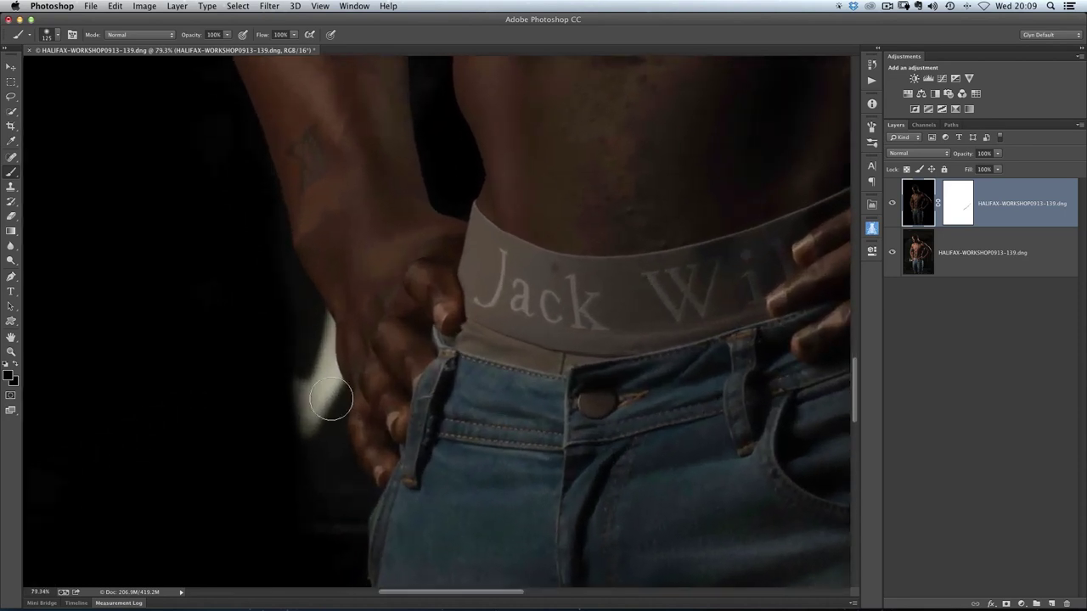
key("bracketleft")
key("bracketleft")
right_click(302, 319)
left_click_drag(365, 253, 364, 258)
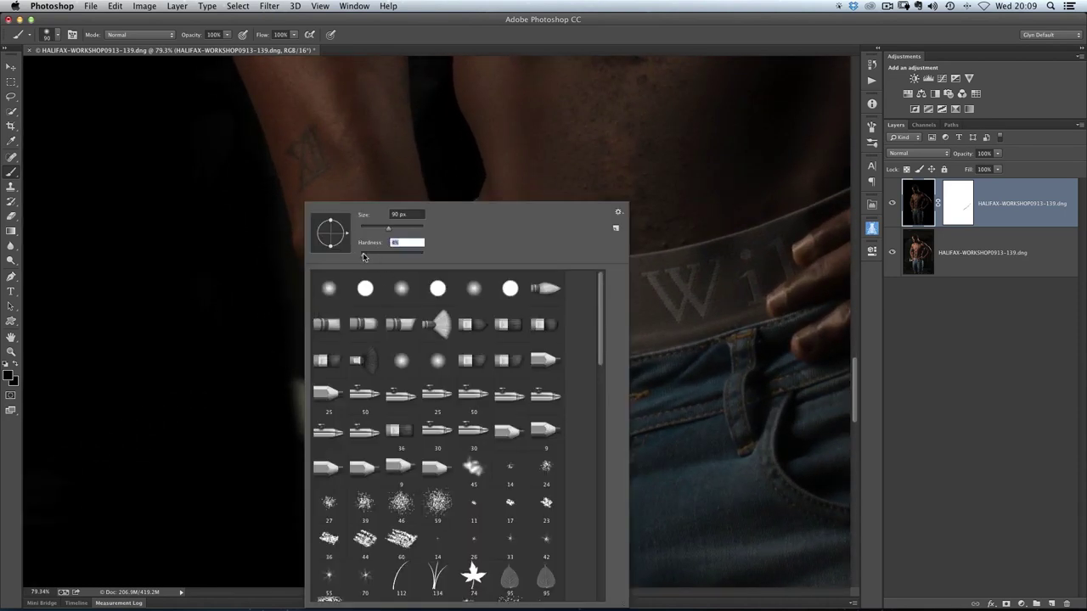
key("Return")
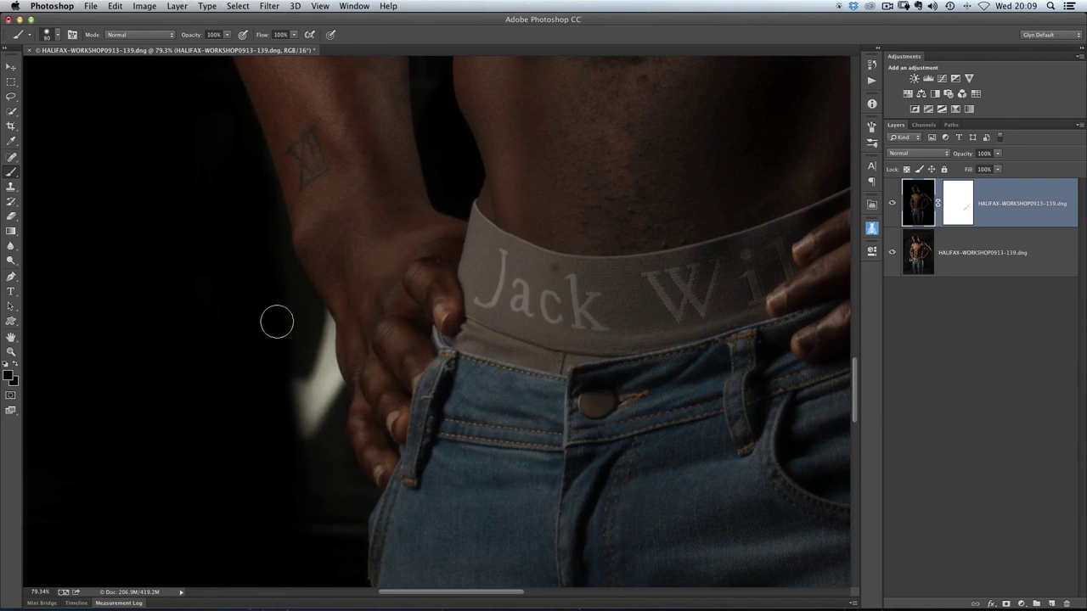
key("bracketleft")
key("bracketleft")
mouse_move(294, 290)
left_mouse_down()
mouse_move(324, 338)
mouse_move(321, 425)
mouse_move(305, 463)
mouse_move(311, 456)
mouse_move(322, 514)
mouse_move(338, 533)
mouse_move(365, 495)
mouse_move(331, 445)
mouse_move(336, 399)
mouse_move(309, 308)
mouse_move(326, 327)
mouse_move(325, 399)
left_mouse_up()
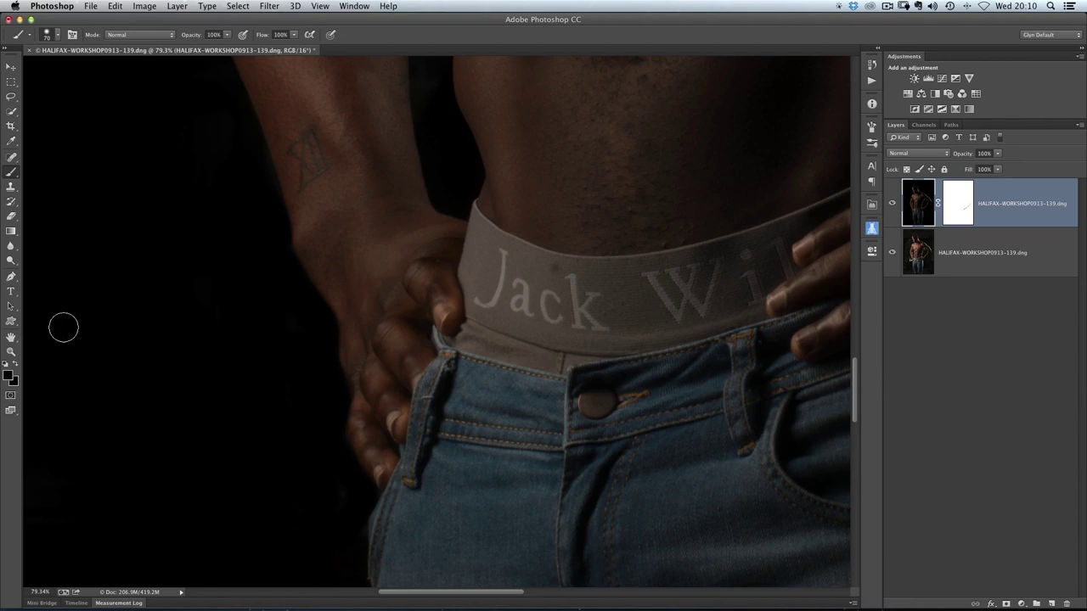
- Select both layers and convert them to a single Smart Object
left_click(11, 337)
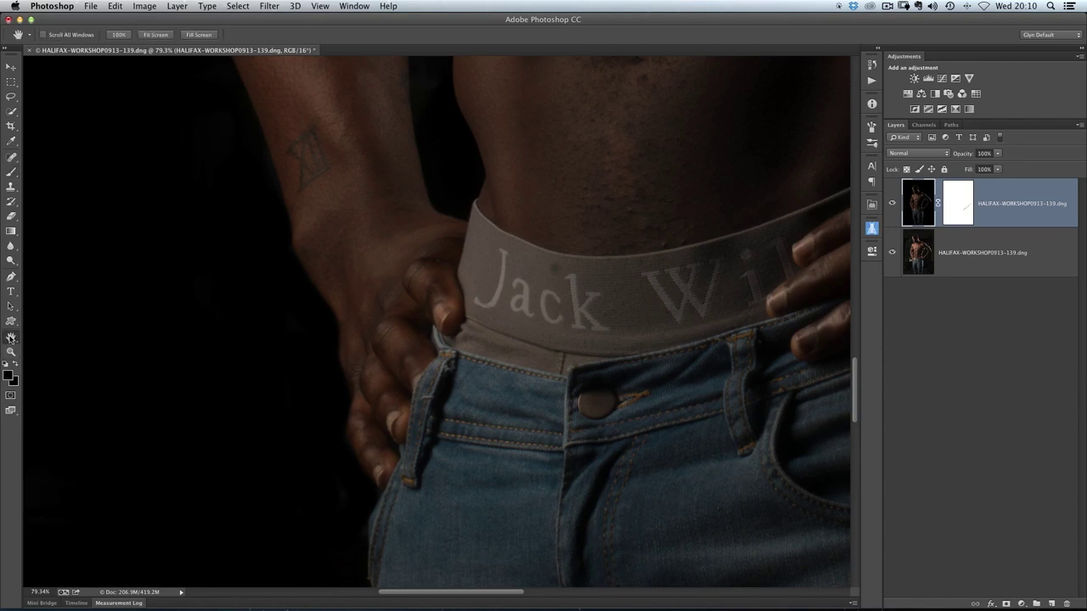
double_click(12, 340)
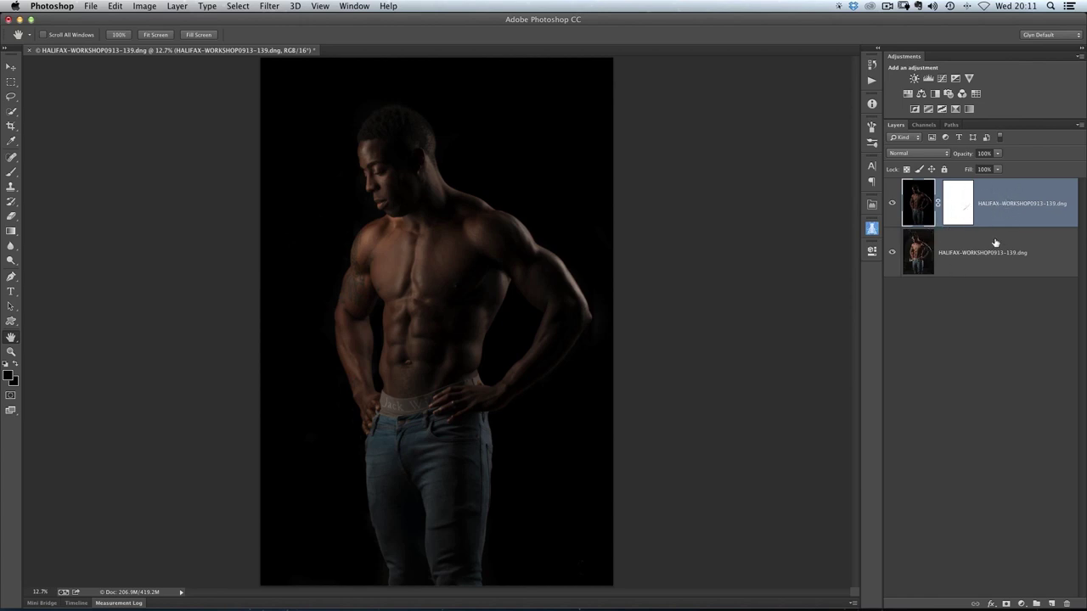
left_click(1046, 249, "shift")
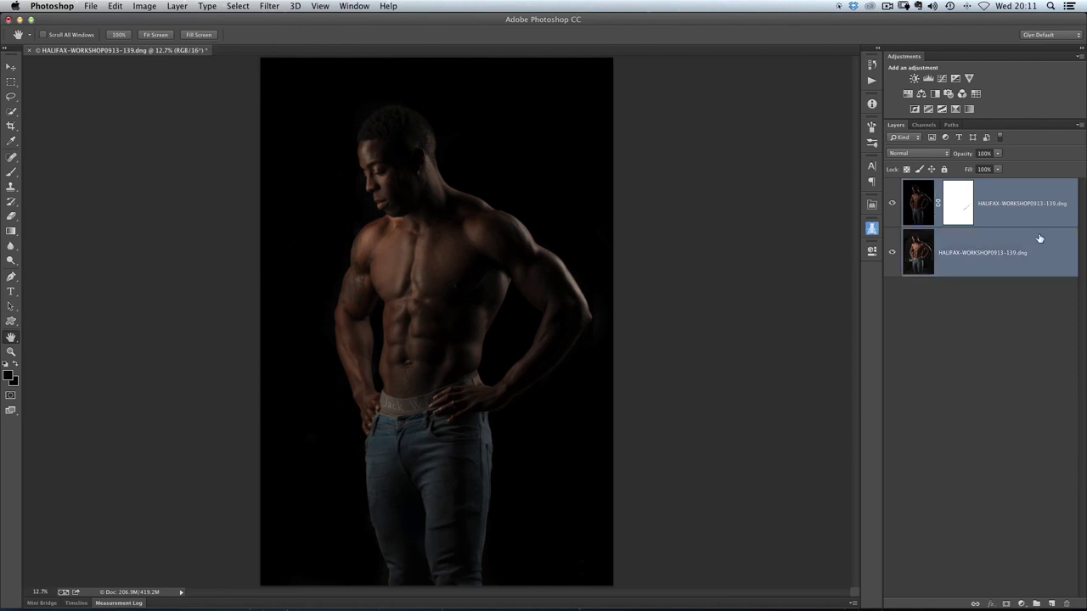
left_click(1079, 125)
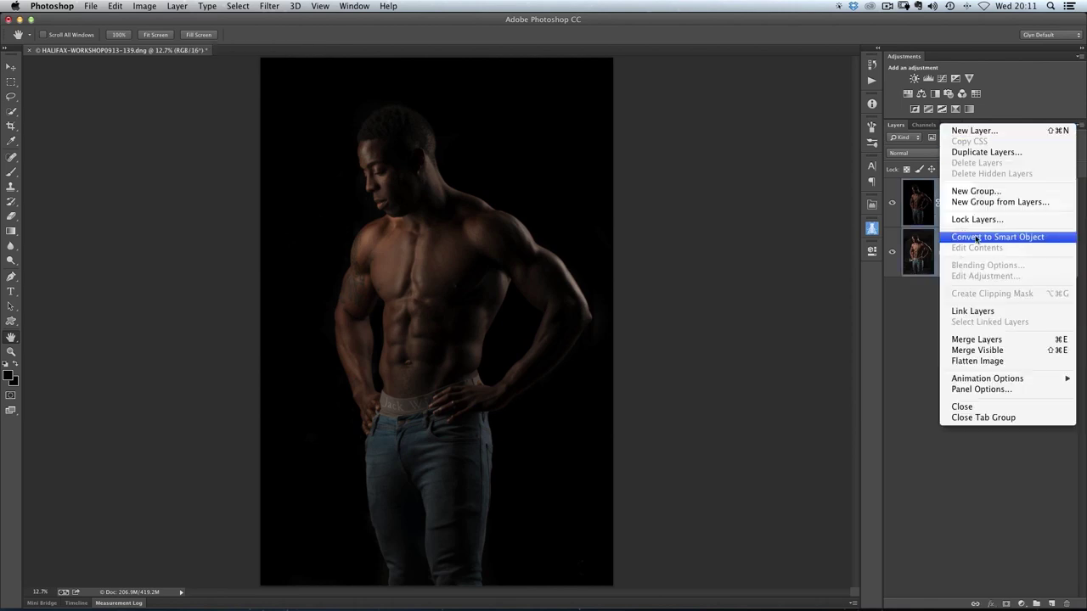
left_click(980, 243)
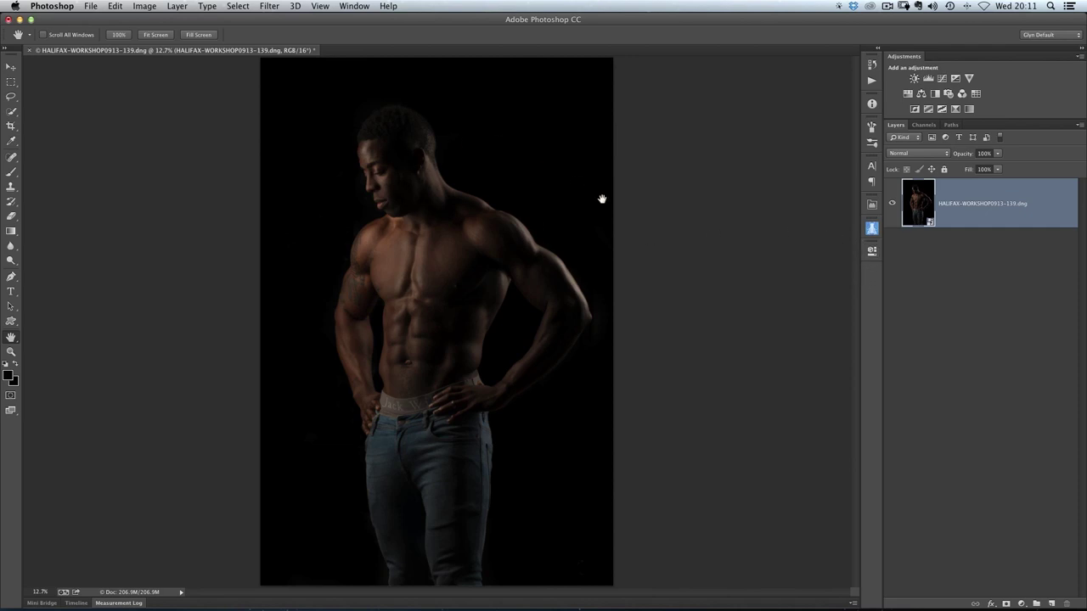
- Open the Smart Object in the Liquify filter for work on the man's waist
left_click(269, 6)
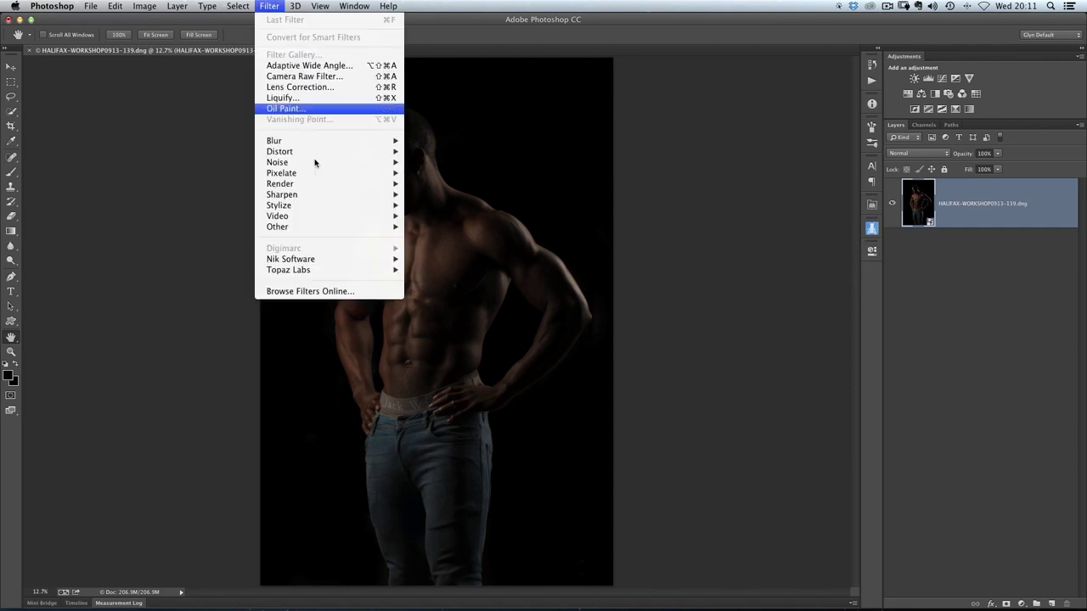
left_click(288, 100)
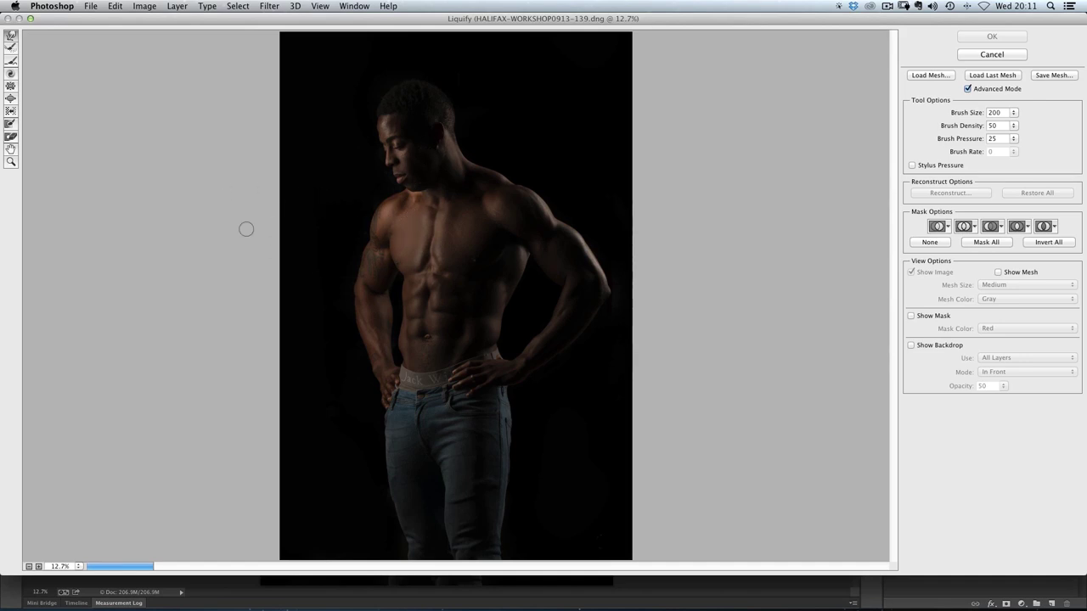
left_click(11, 162)
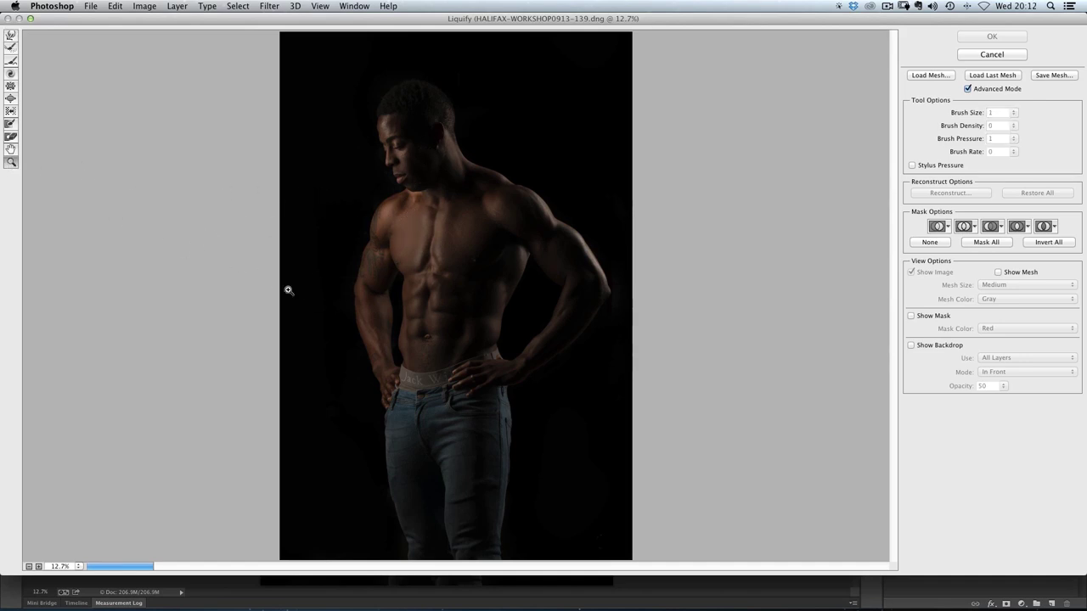
left_click(435, 363)
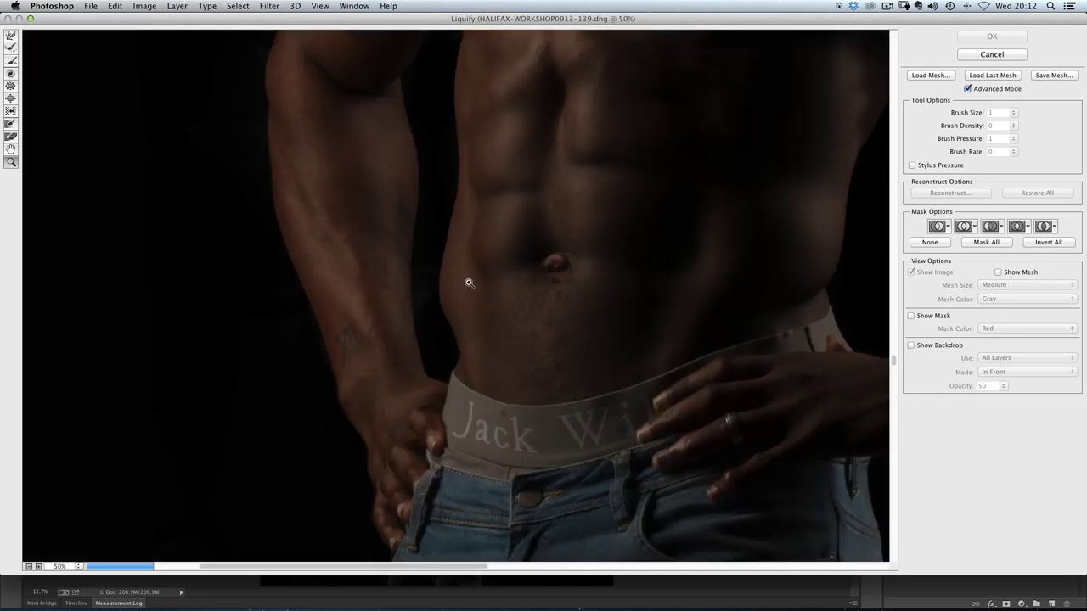
key("alt")
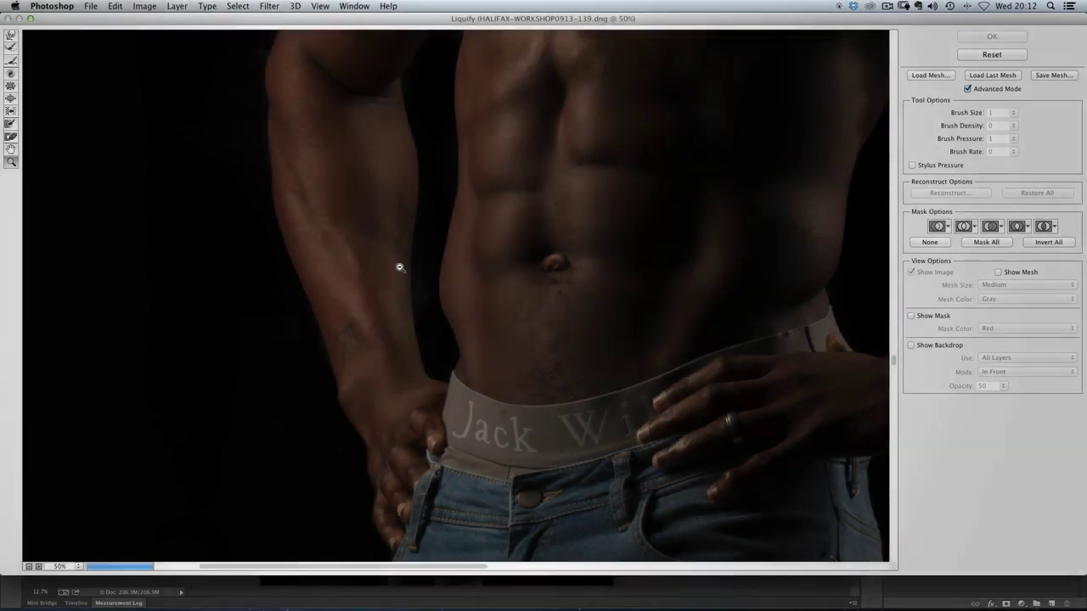
- Show the mask overlay and freeze the inner forearm and the adjacent side of the torso with the Freeze Mask tool at size 200
left_click(10, 125)
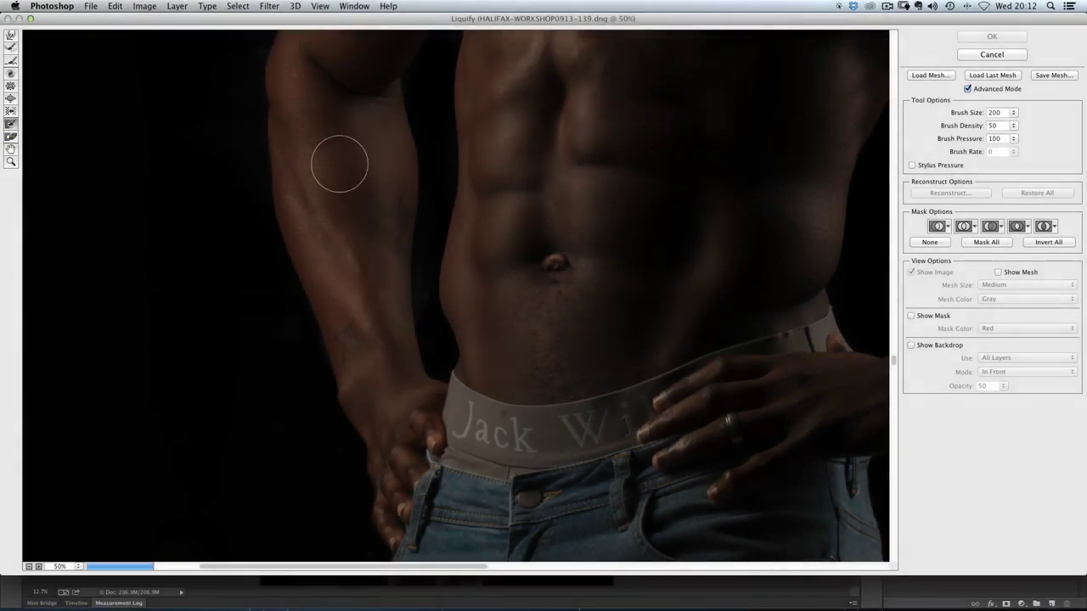
left_click(392, 116)
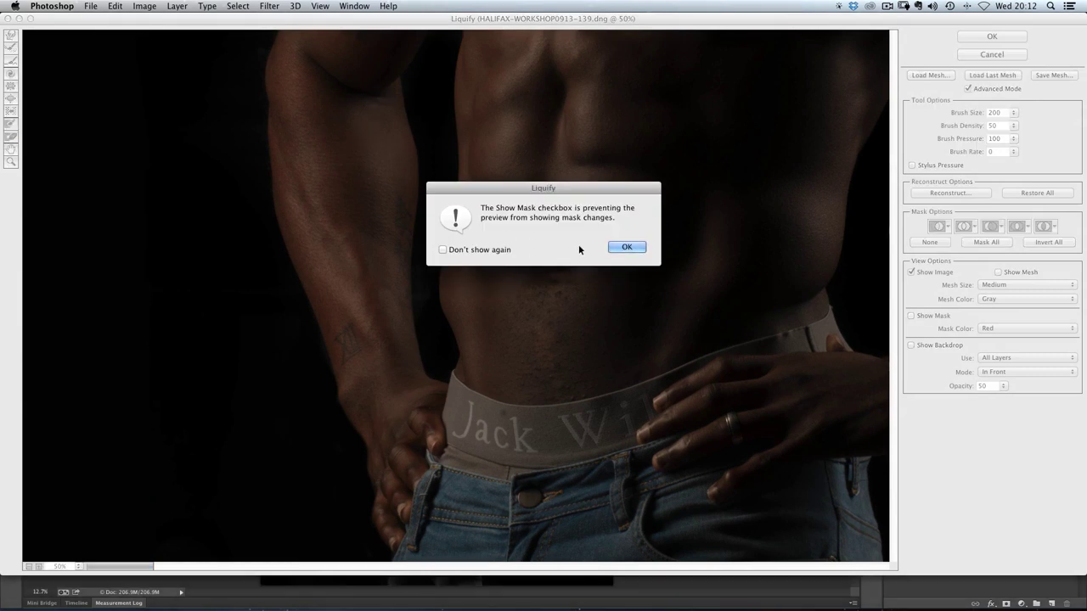
left_click(628, 247)
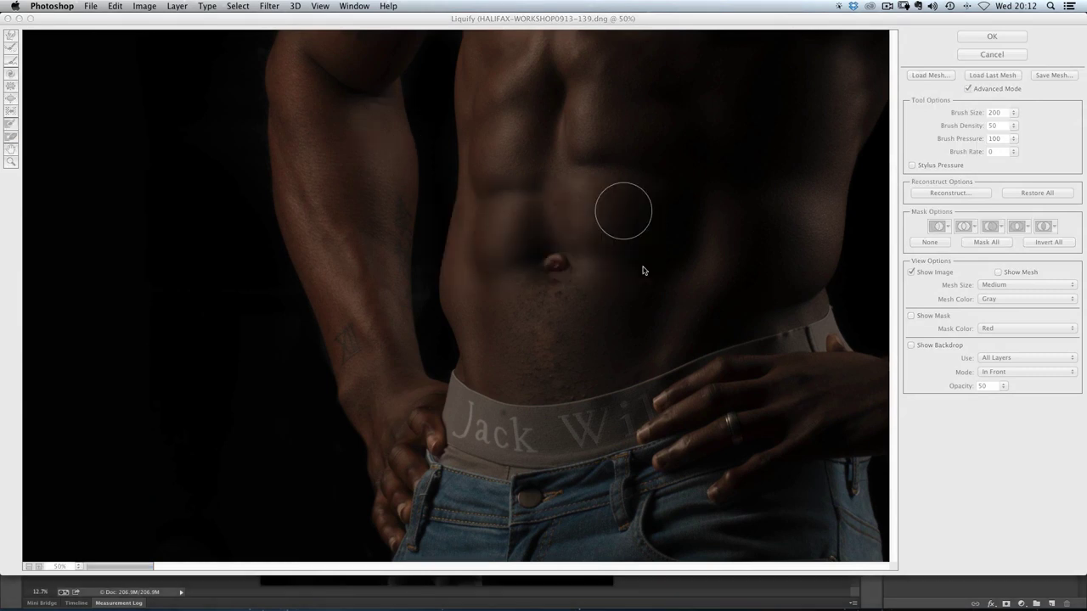
left_click(912, 316)
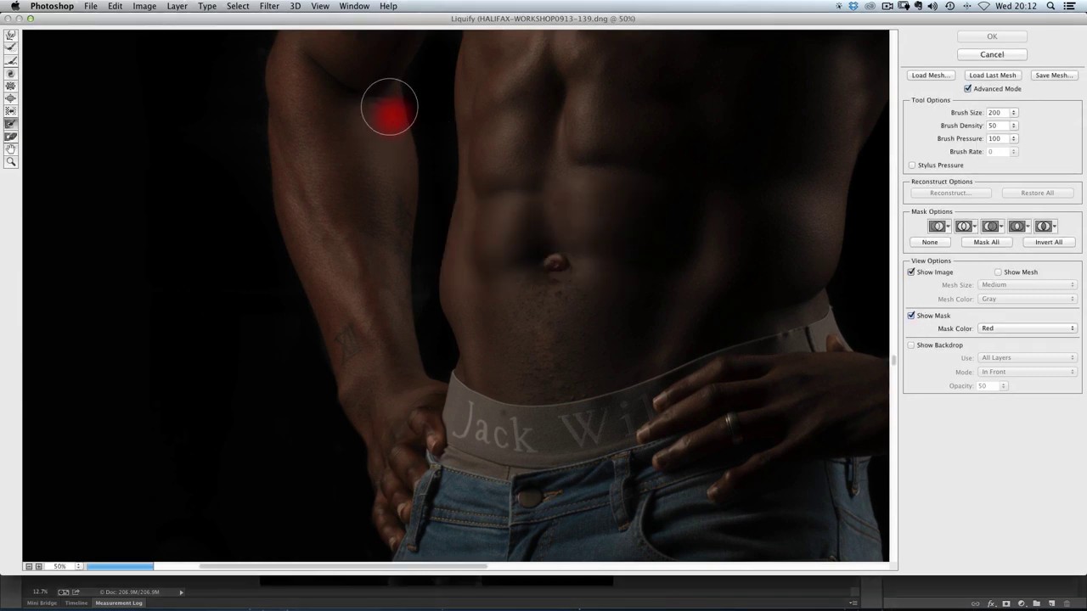
mouse_move(389, 107)
left_mouse_down()
mouse_move(400, 171)
mouse_move(394, 300)
mouse_move(404, 364)
mouse_move(435, 417)
left_mouse_up()
mouse_move(475, 76)
left_mouse_down()
mouse_move(499, 289)
mouse_move(474, 435)
left_mouse_up()
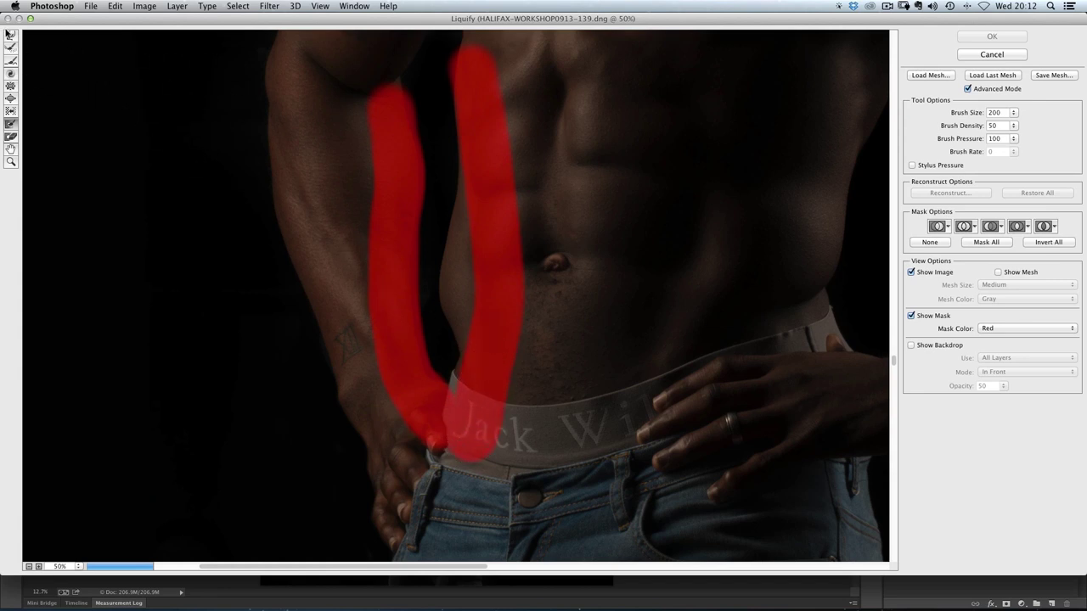
- Push the bulge at the man's waist inward using Forward Warp at brush size 400, and hide the mask overlay
left_click(9, 34)
key("bracketright")
key("bracketright")
key("bracketright")
key("bracketright")
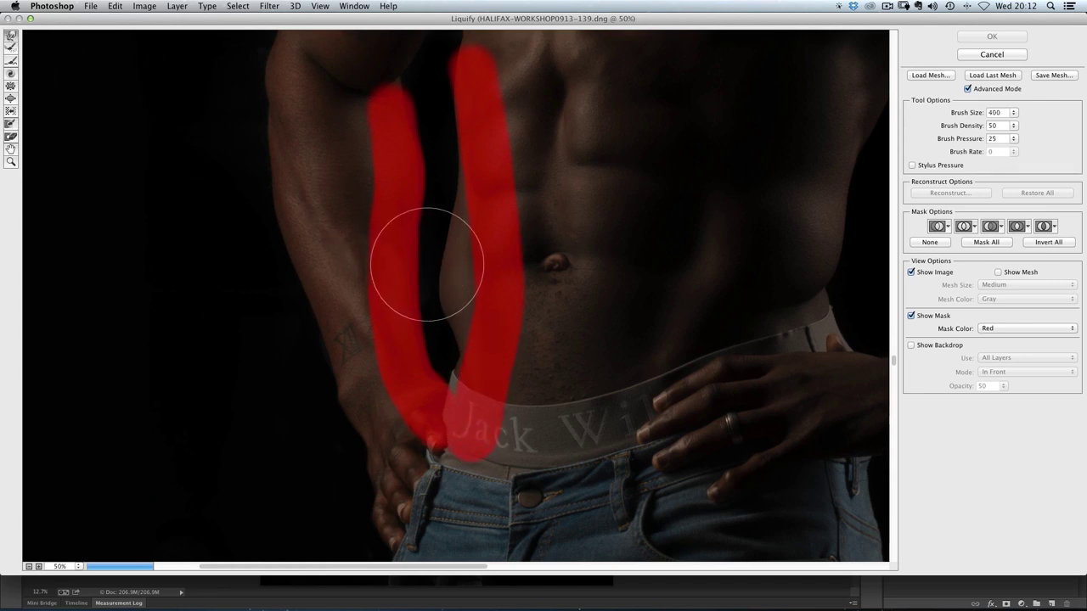
mouse_move(427, 264)
left_mouse_down()
mouse_move(439, 247)
mouse_move(438, 305)
mouse_move(415, 310)
mouse_move(447, 260)
mouse_move(437, 218)
mouse_move(451, 327)
mouse_move(432, 290)
left_mouse_up()
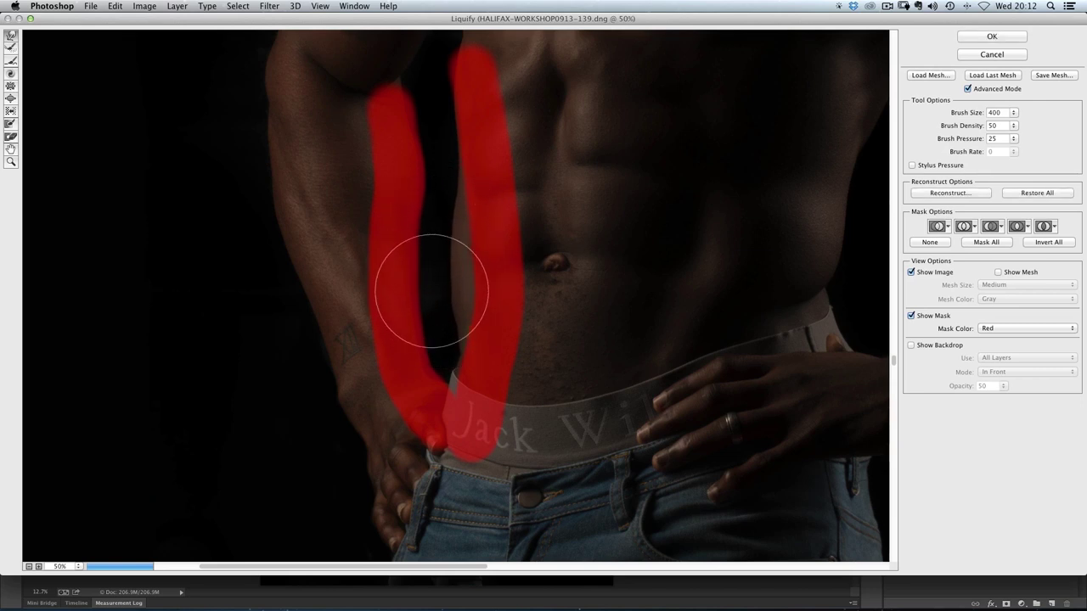
left_click(912, 317)
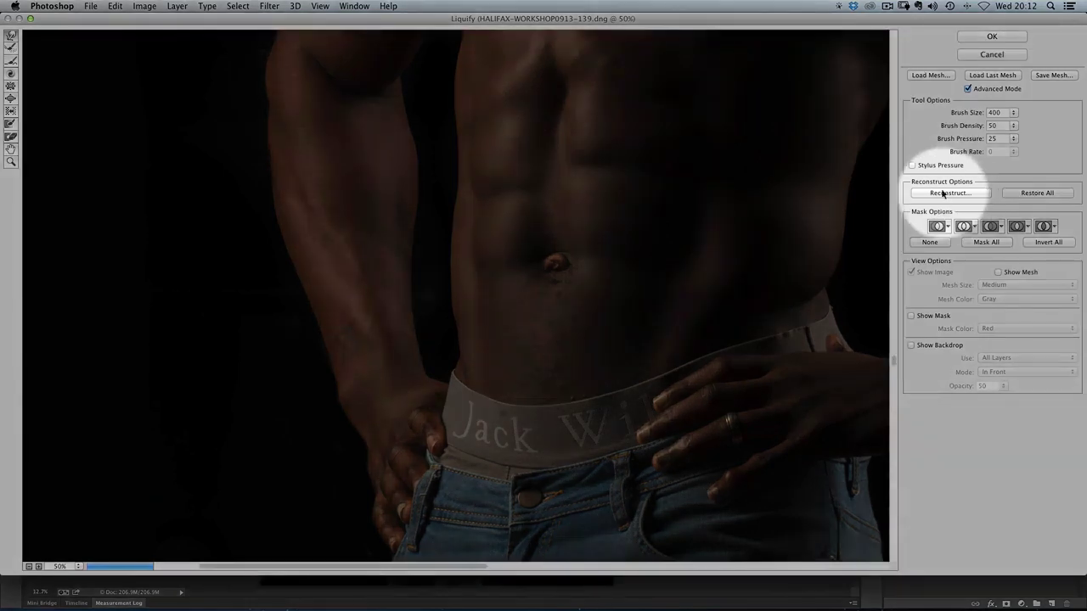
- Soften the waist warp by lowering the Reconstruct amount below 100
left_click(948, 194)
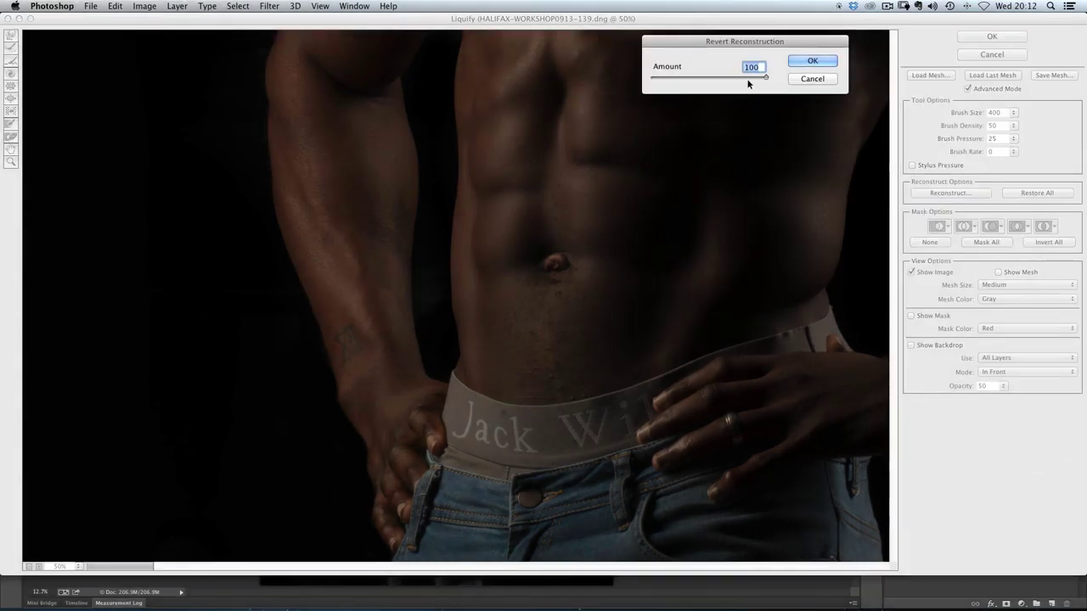
mouse_move(764, 78)
left_mouse_down()
mouse_move(690, 75)
mouse_move(734, 78)
mouse_move(722, 79)
left_mouse_up()
left_click(811, 65)
- Enlarge the Forward Warp brush up to 1900, reduce it to 1700, push the thighs of the jeans slightly outward, and apply Liquify
double_click(10, 149)
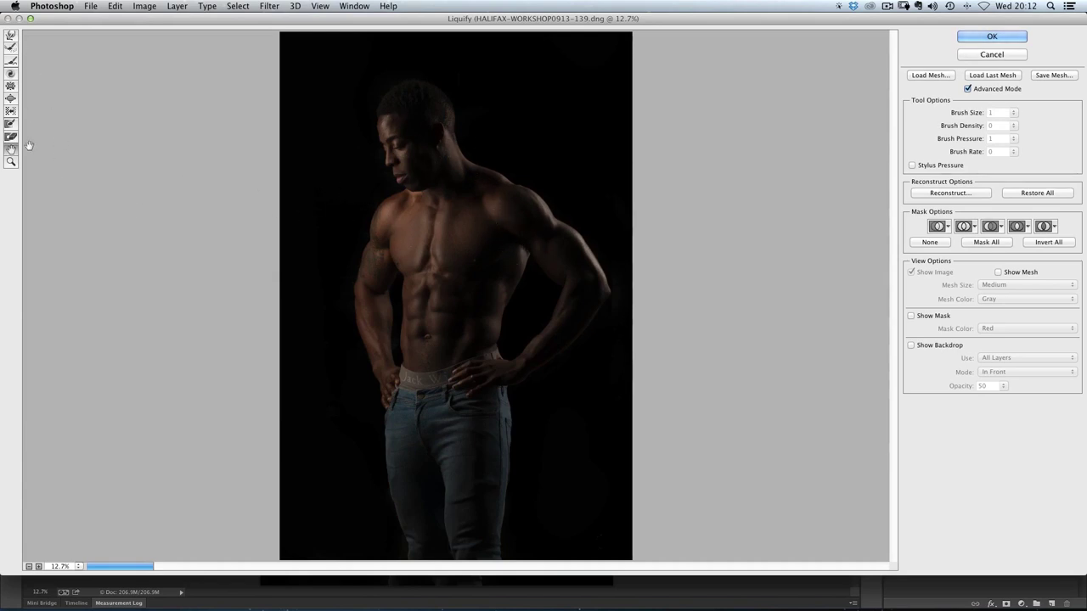
left_click(11, 37)
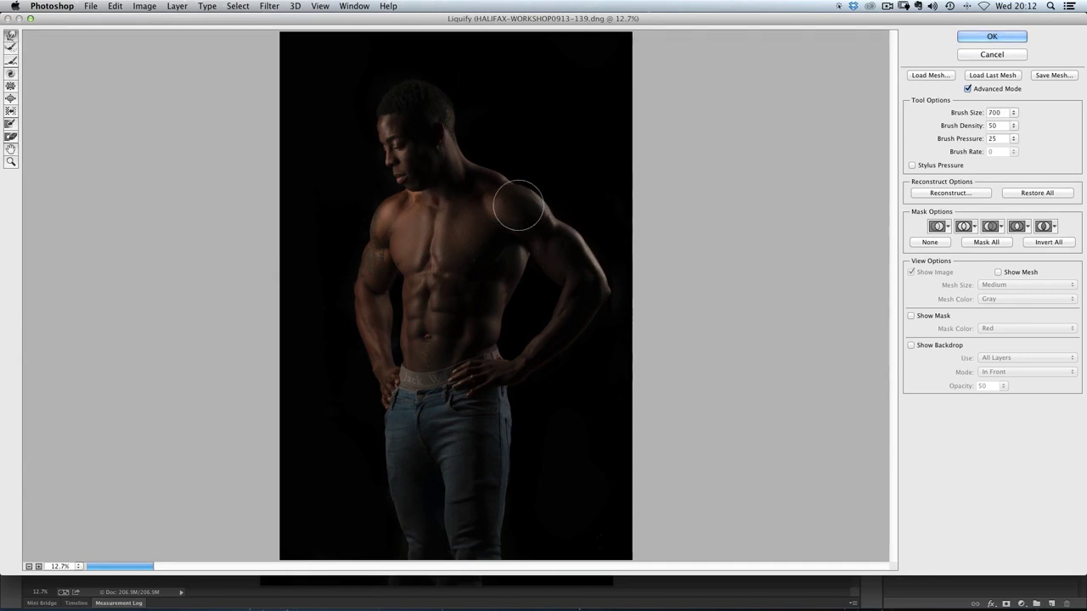
key("bracketright")
key("bracketright")
key("bracketright")
key("bracketright")
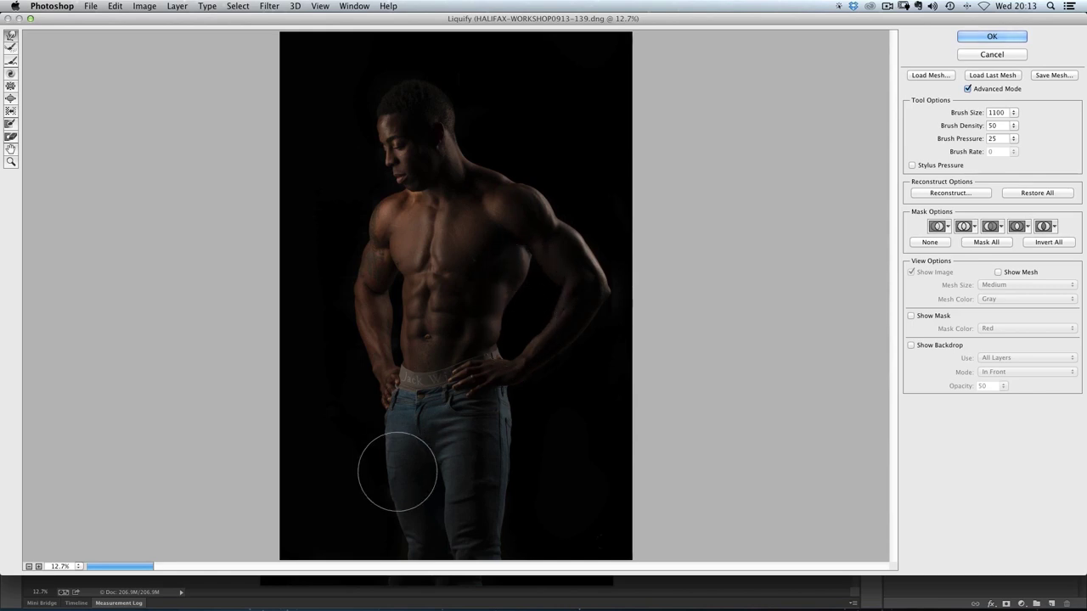
key("bracketright")
key("bracketright")
key("bracketright")
key("bracketright")
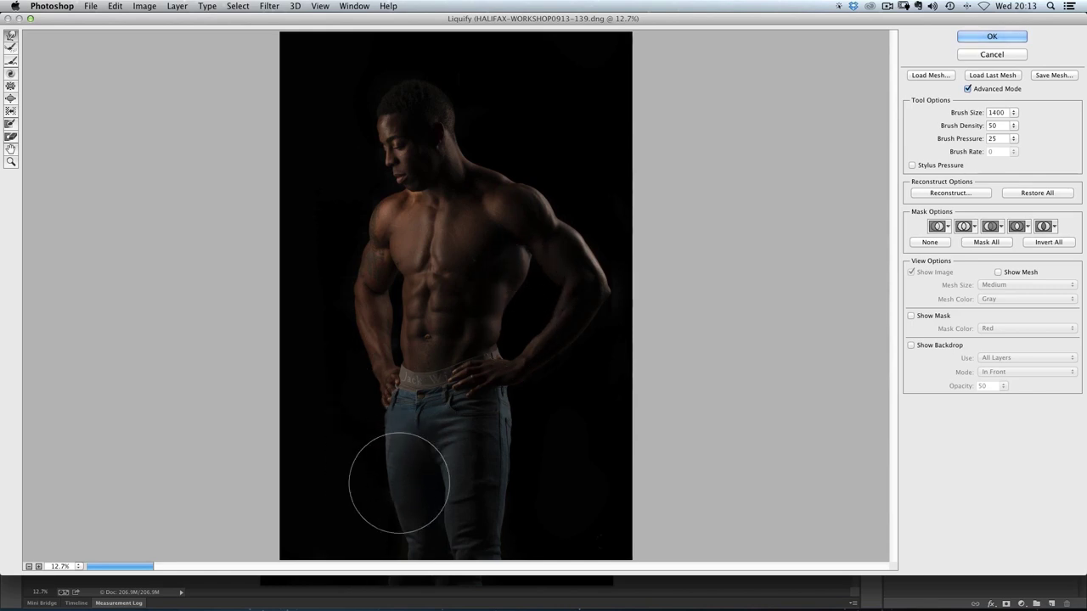
key("bracketright")
key("bracketright")
key("bracketright")
key("bracketright")
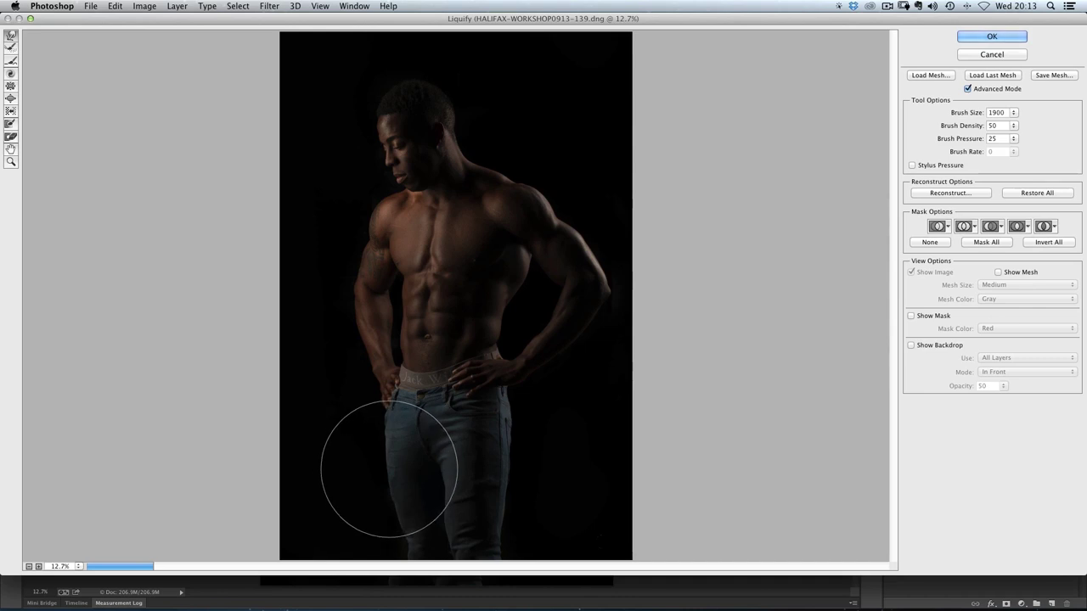
key("bracketleft")
key("bracketleft")
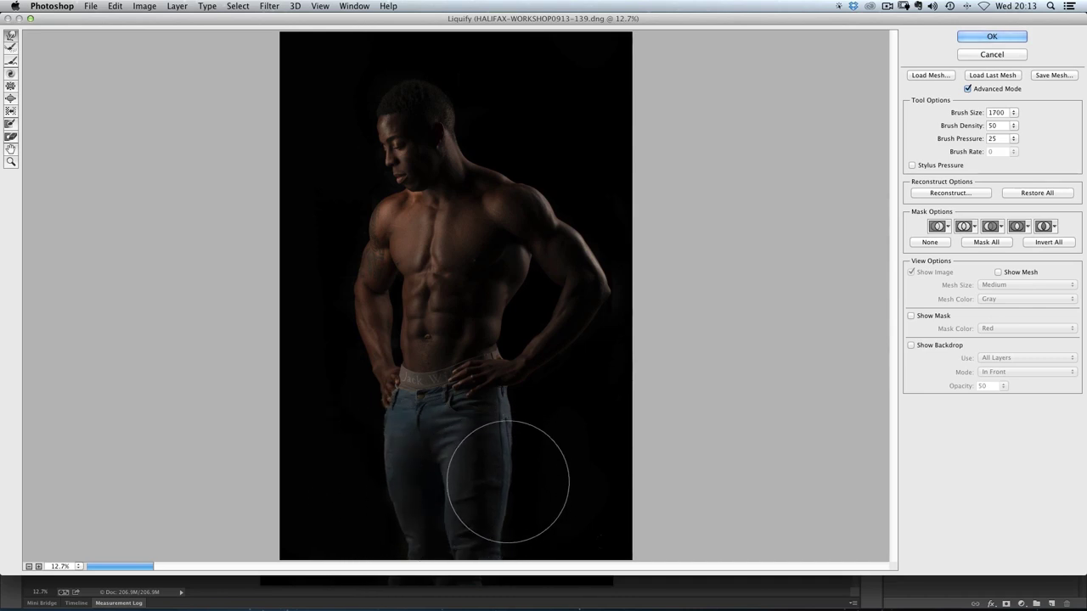
left_click(986, 38)
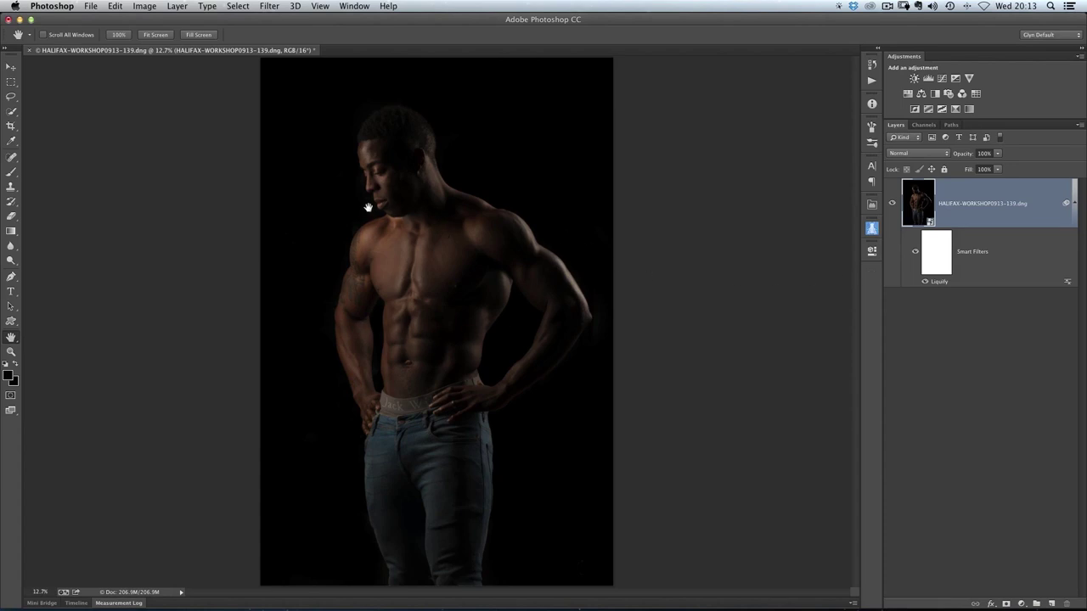
- Open the retouched Smart Object in the Camera Raw filter for work on the chest and shoulders
left_click_drag(387, 171, 399, 202)
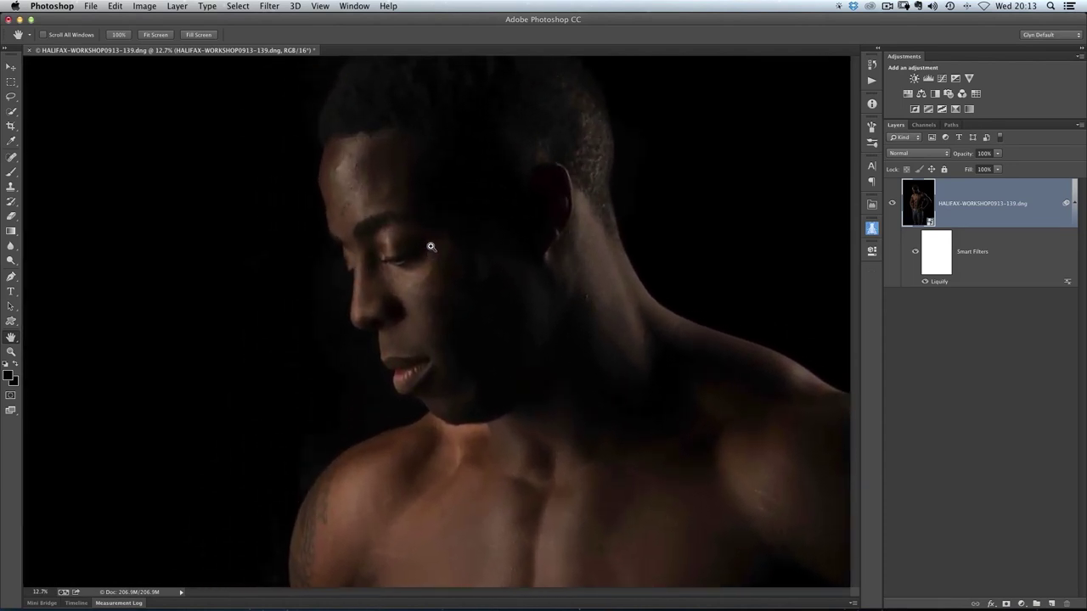
left_click_drag(435, 440, 403, 235)
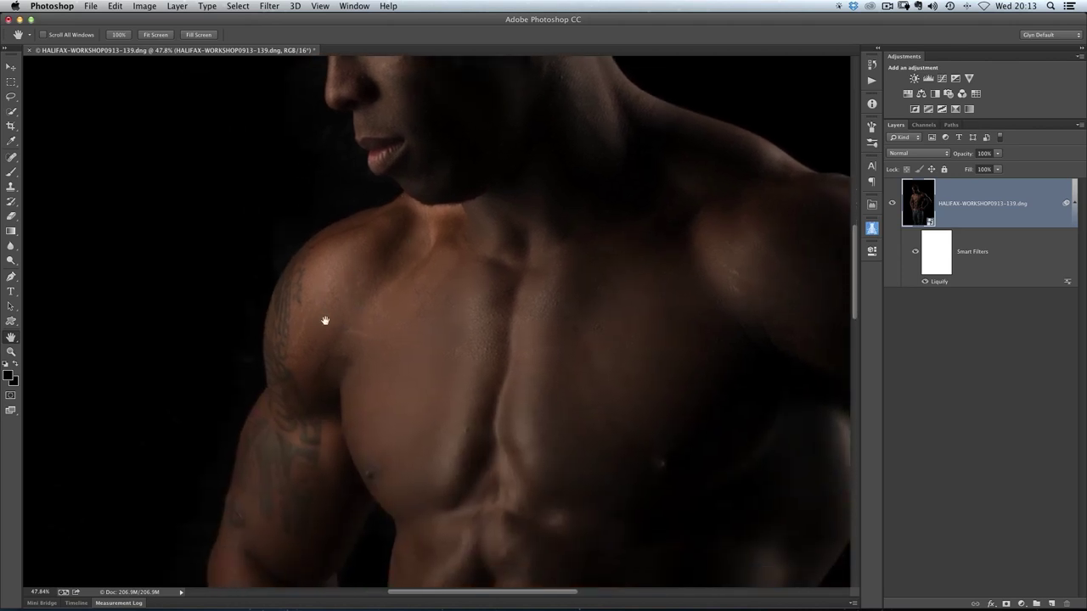
left_click_drag(442, 381, 407, 342)
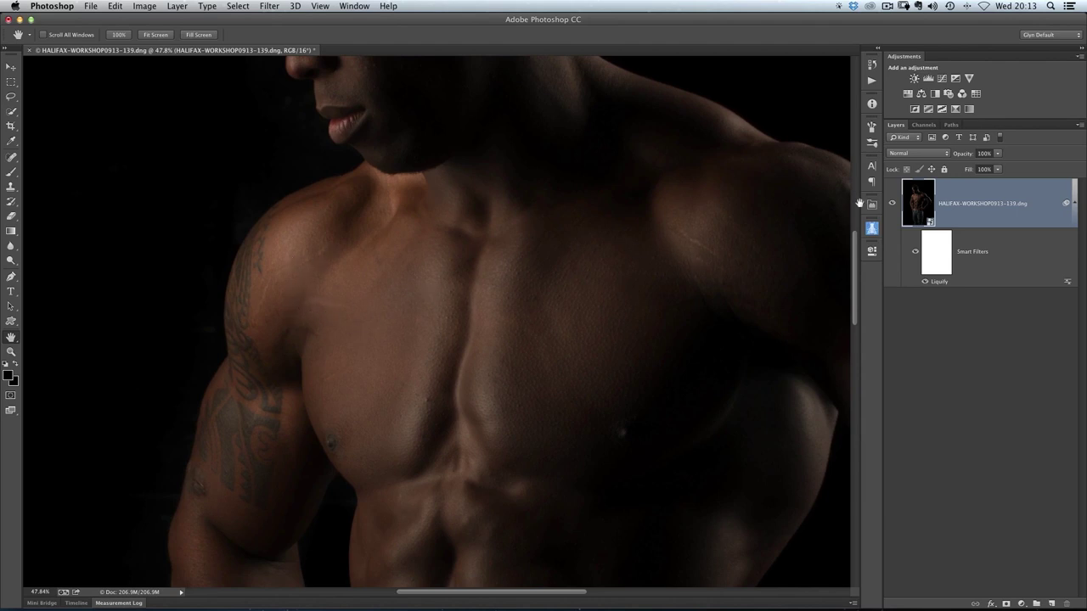
left_click(268, 5)
left_click(299, 77)
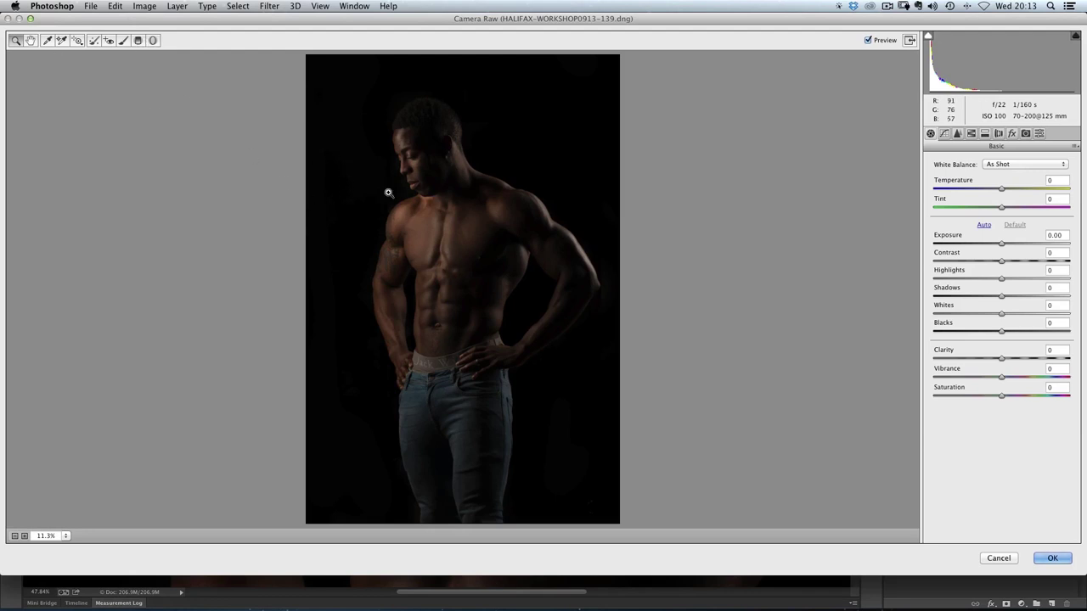
left_click_drag(360, 112, 554, 317)
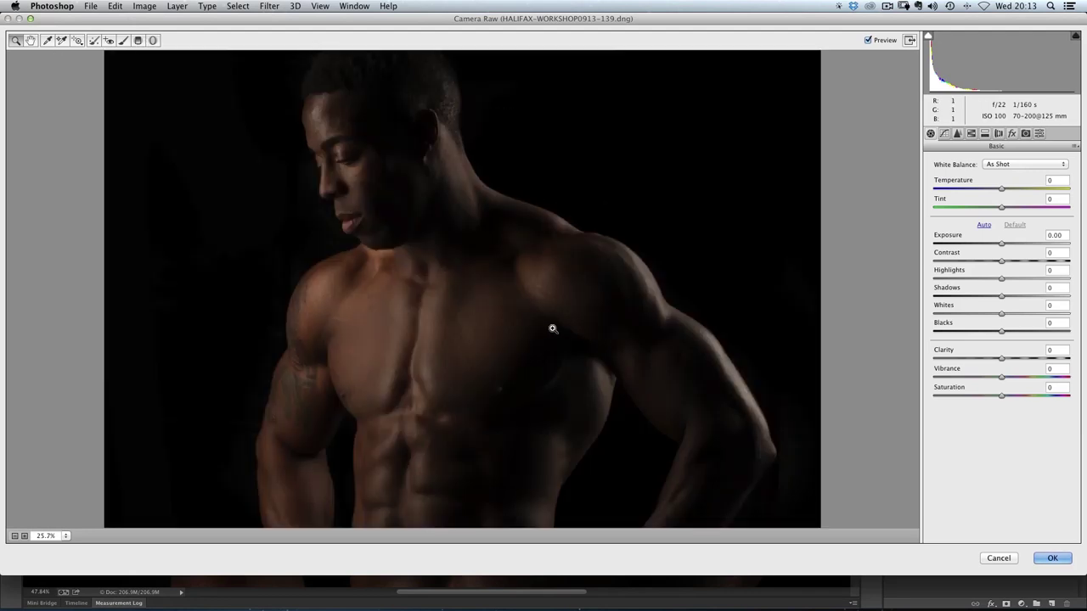
left_click_drag(243, 138, 504, 401)
left_click_drag(449, 362, 412, 292)
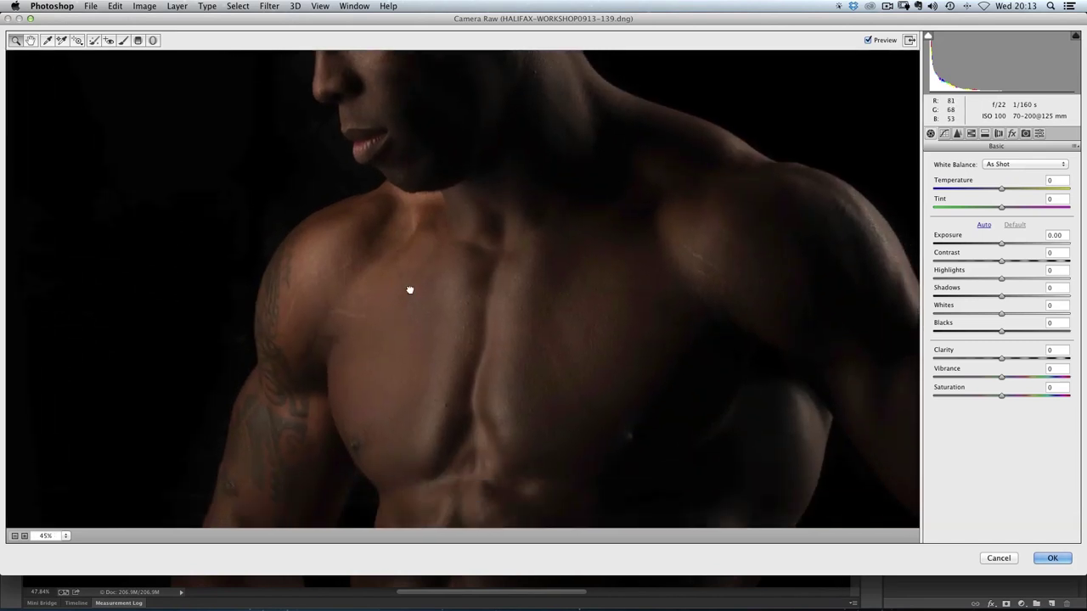
- Heal the scars and marks on both shoulders using Spot Removal set to Heal at size 5
left_click(93, 41)
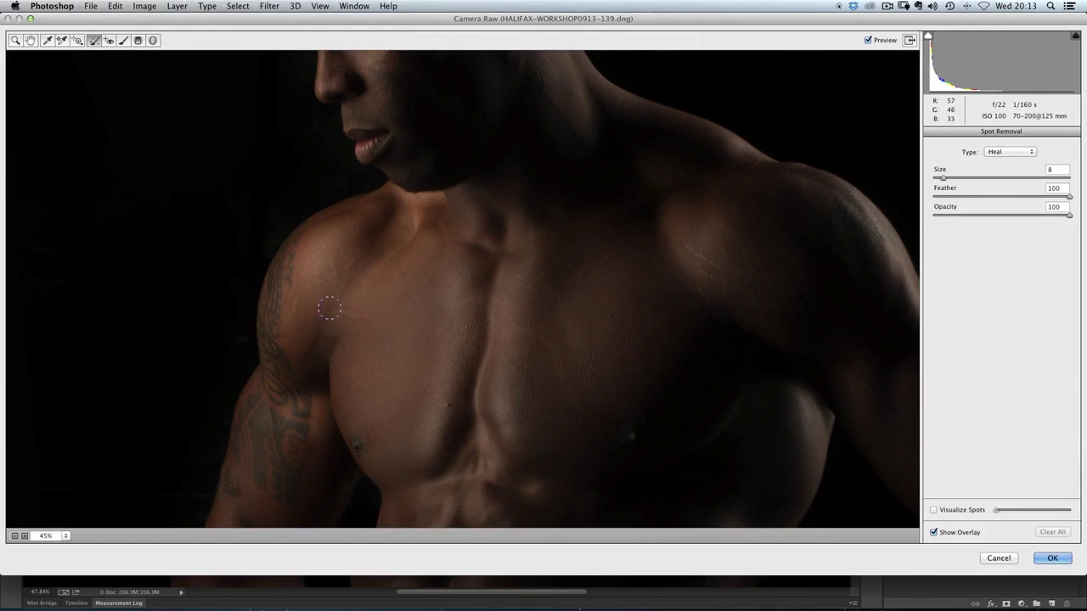
key("bracketleft")
left_click_drag(338, 314, 376, 316)
left_click_drag(325, 270, 369, 282)
left_click_drag(673, 253, 729, 277)
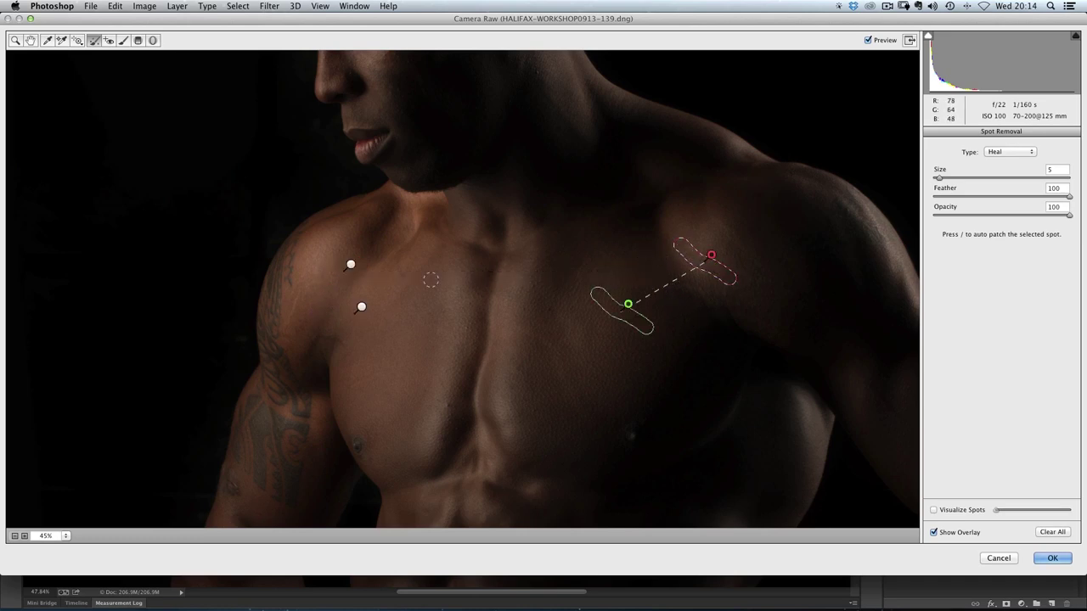
left_click_drag(304, 294, 298, 317)
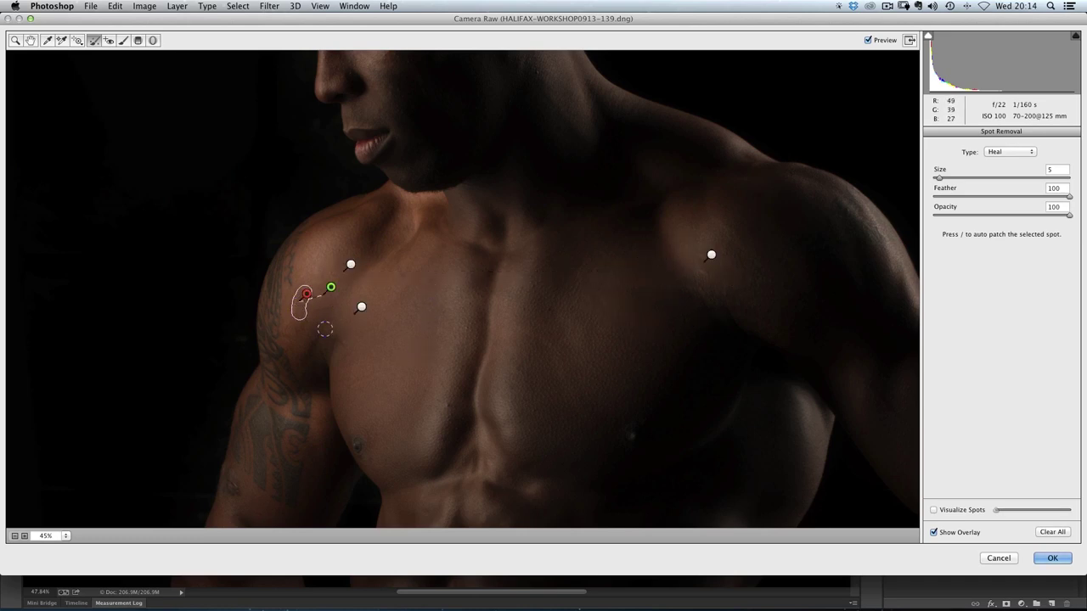
- Heal the small blemishes across the chest with the size 5 Spot Removal brush
left_click(542, 306)
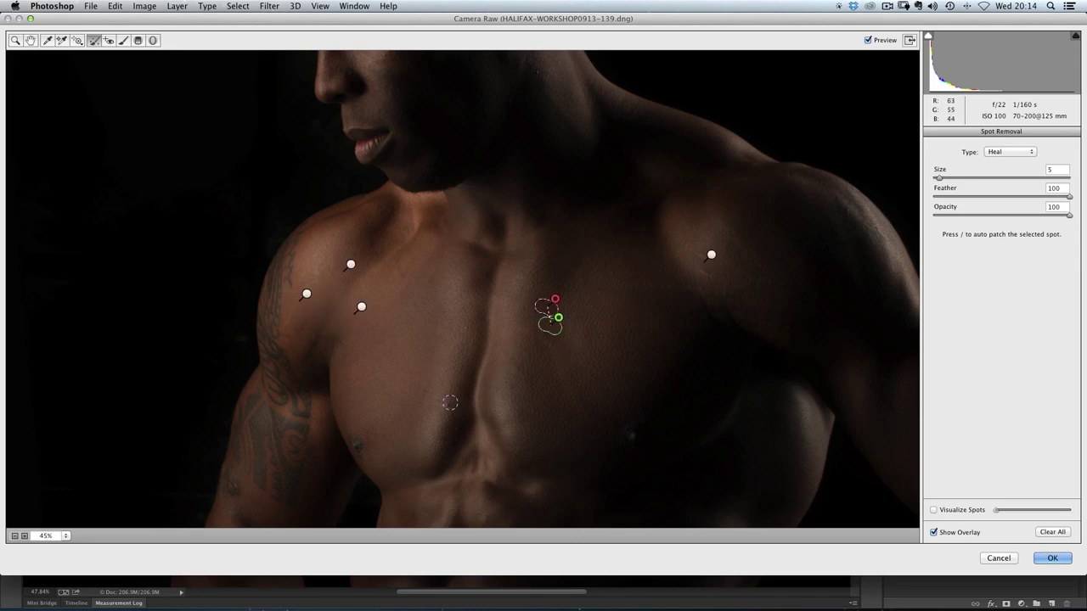
left_click(447, 402)
left_click(603, 258)
left_click(658, 265)
left_click(667, 300)
- Heal the spots on the neck and around the outer eye and upper cheek, reducing the Spot Removal size to 2
mouse_move(523, 186)
left_mouse_down()
mouse_move(533, 310)
mouse_move(579, 349)
left_mouse_up()
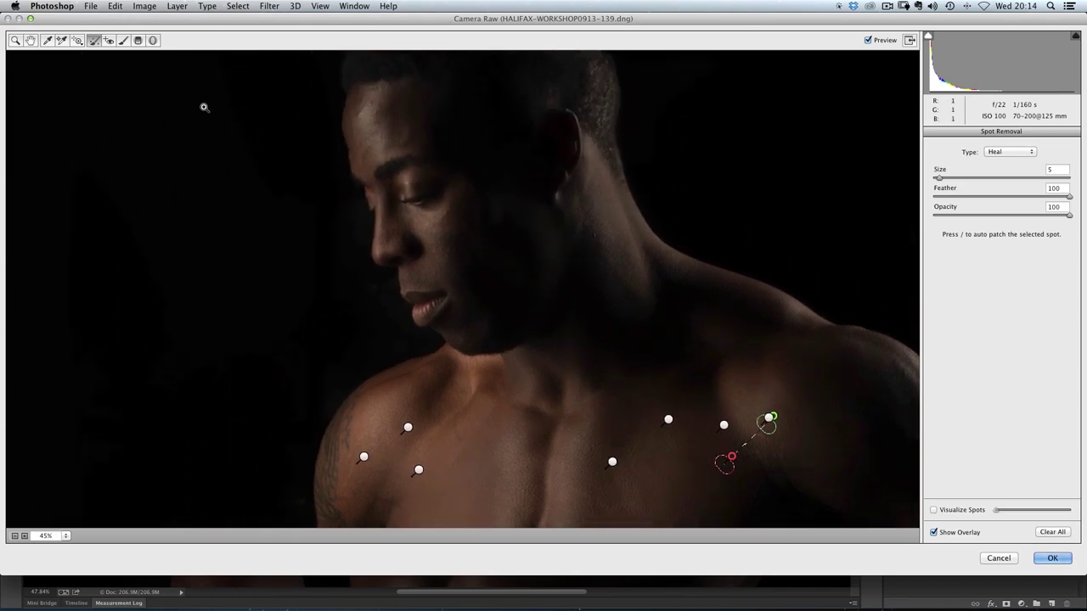
left_click(444, 230)
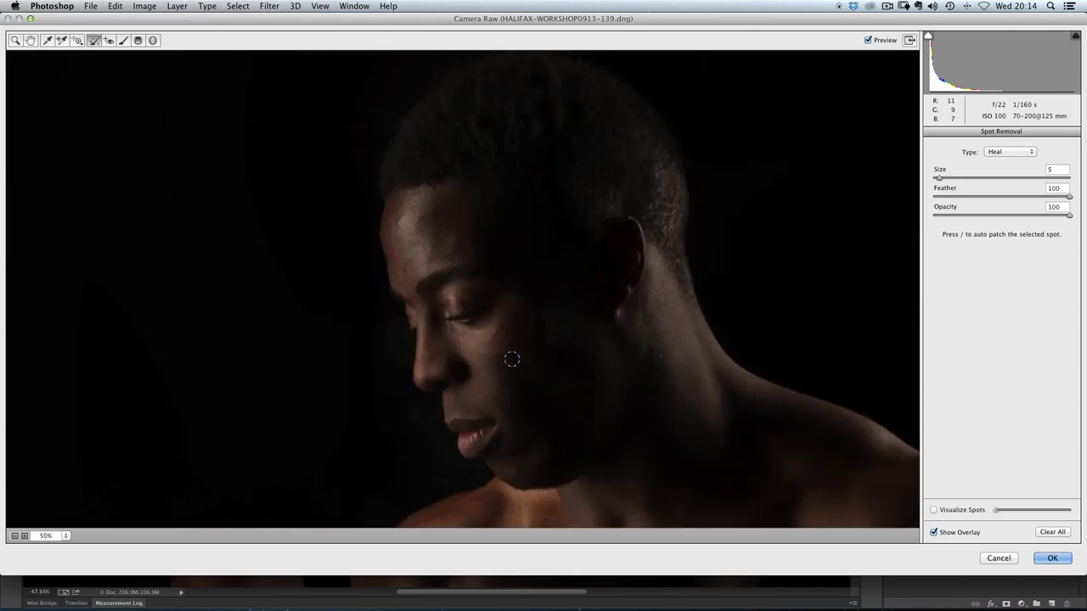
left_click(670, 353)
left_click(526, 337)
left_click(504, 327)
left_click(517, 334)
left_click(524, 291)
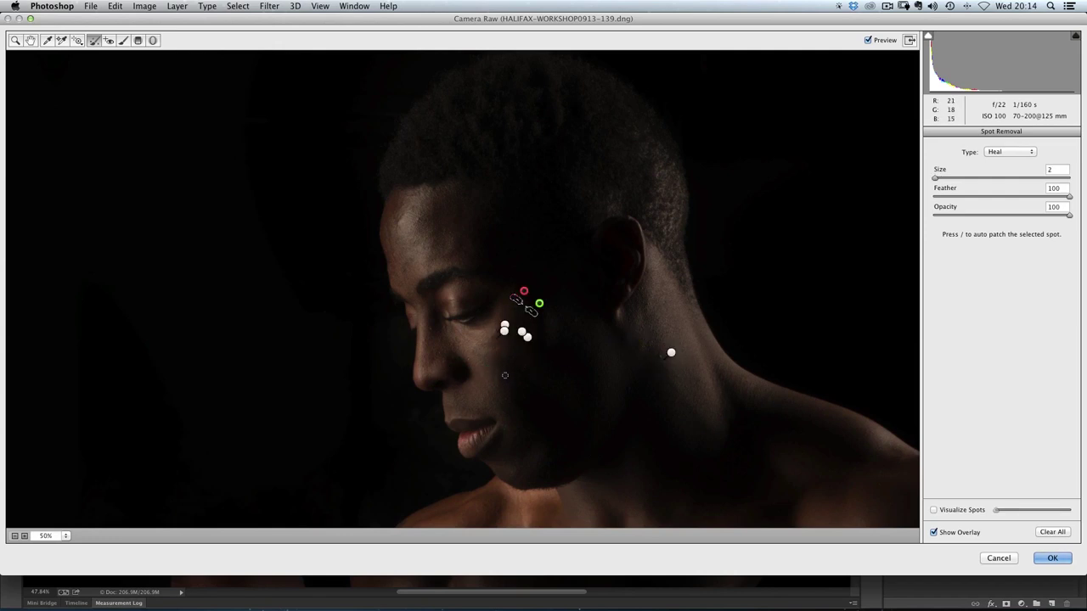
- Heal the remaining blemishes on the lower cheek and the forehead at size 2
left_click(512, 367)
left_click(517, 381)
left_click(418, 205)
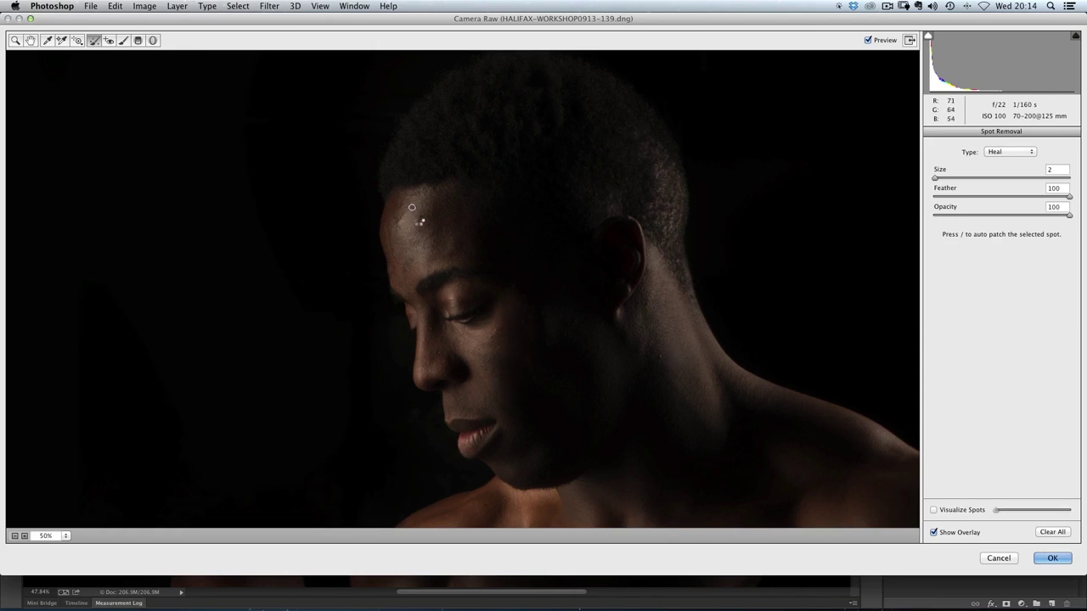
- Heal the remaining spots on the forehead, beside the nose and near the eye at size 2 and apply the Camera Raw filter
left_click(408, 215)
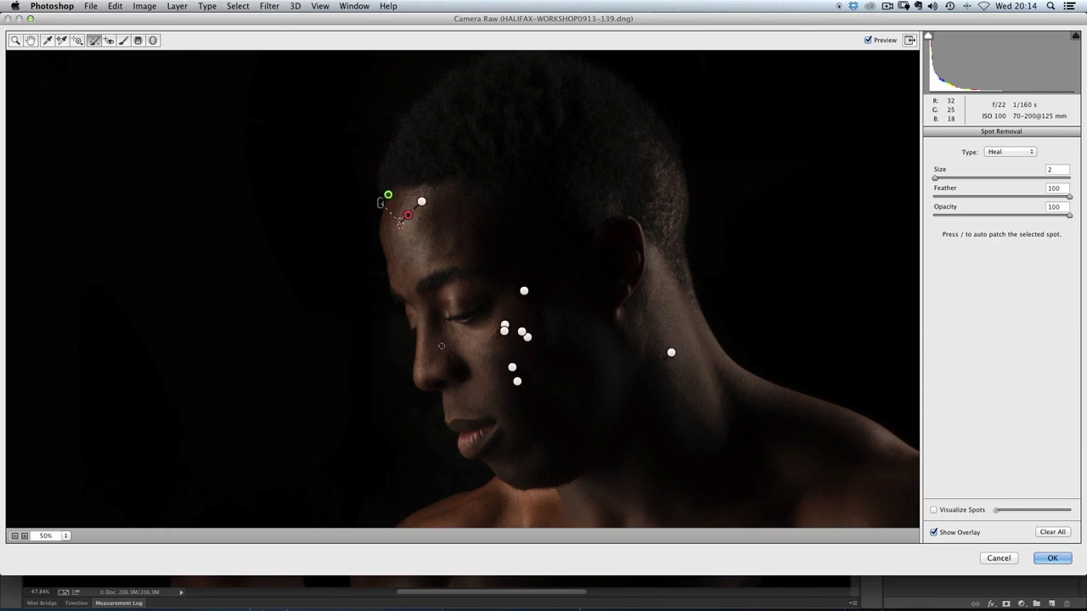
left_click(440, 321)
left_click(461, 349)
left_click(1053, 559)
left_click_drag(534, 419, 497, 300)
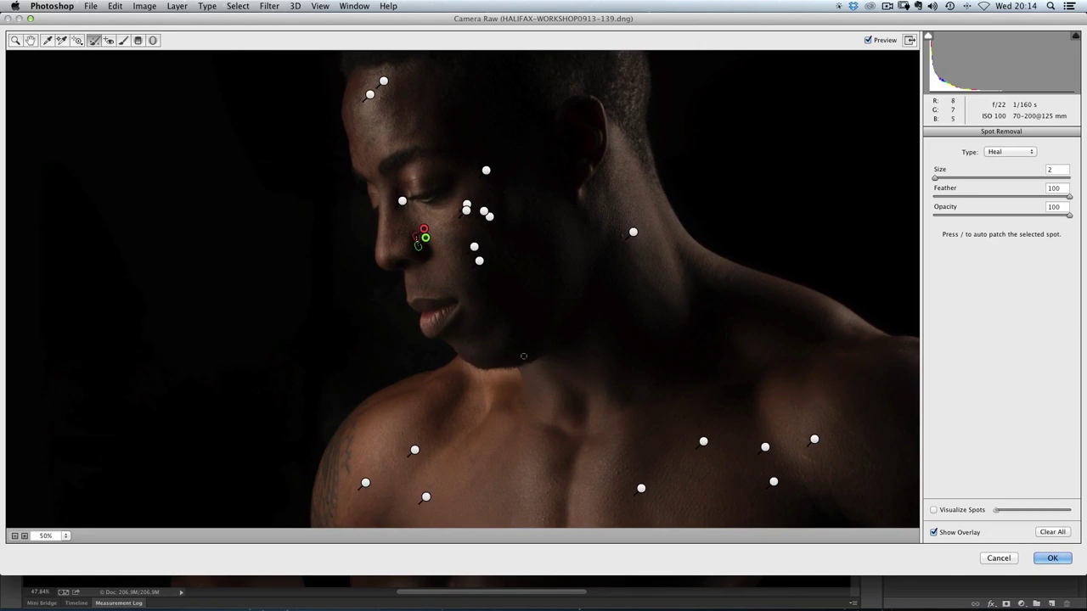
left_click(1051, 559)
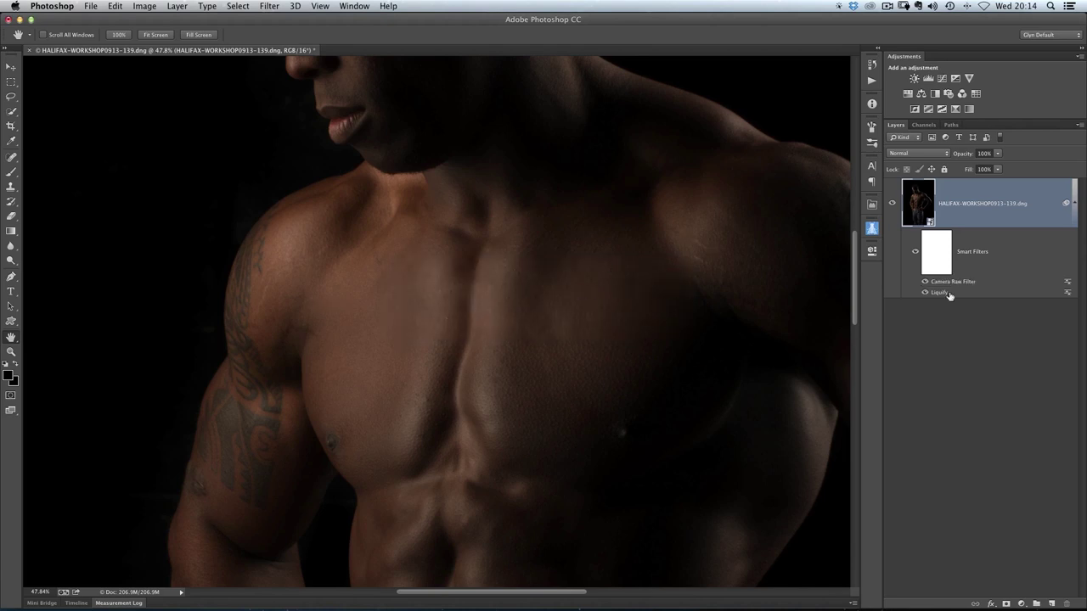
- Reopen the Liquify smart filter, reduce the Forward Warp brush to size 250 for the jawline and apply the filter
left_click_drag(937, 286, 947, 293)
double_click(939, 292)
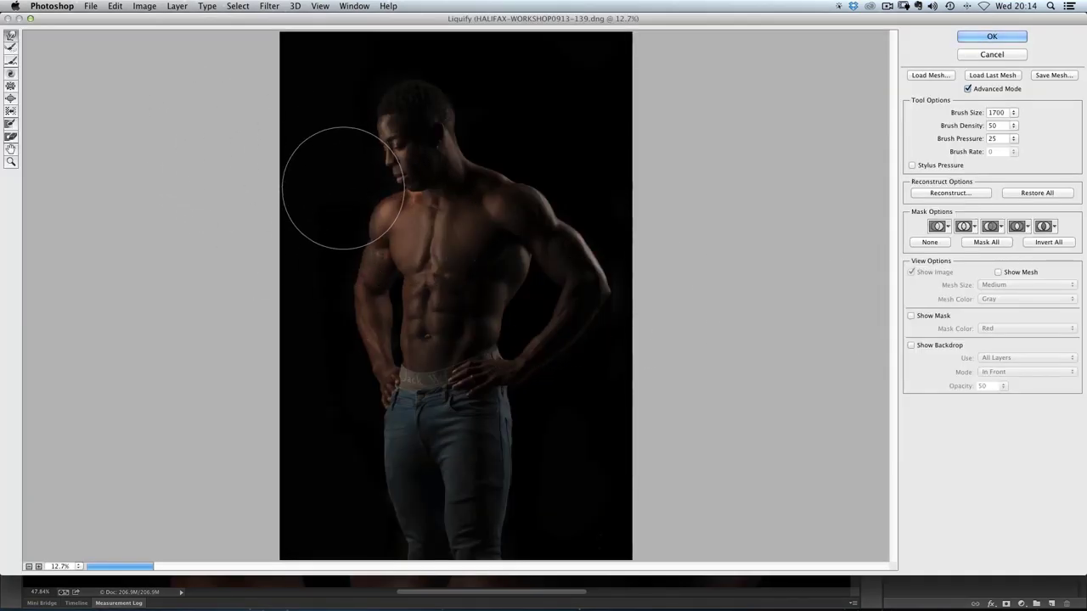
left_click(11, 162)
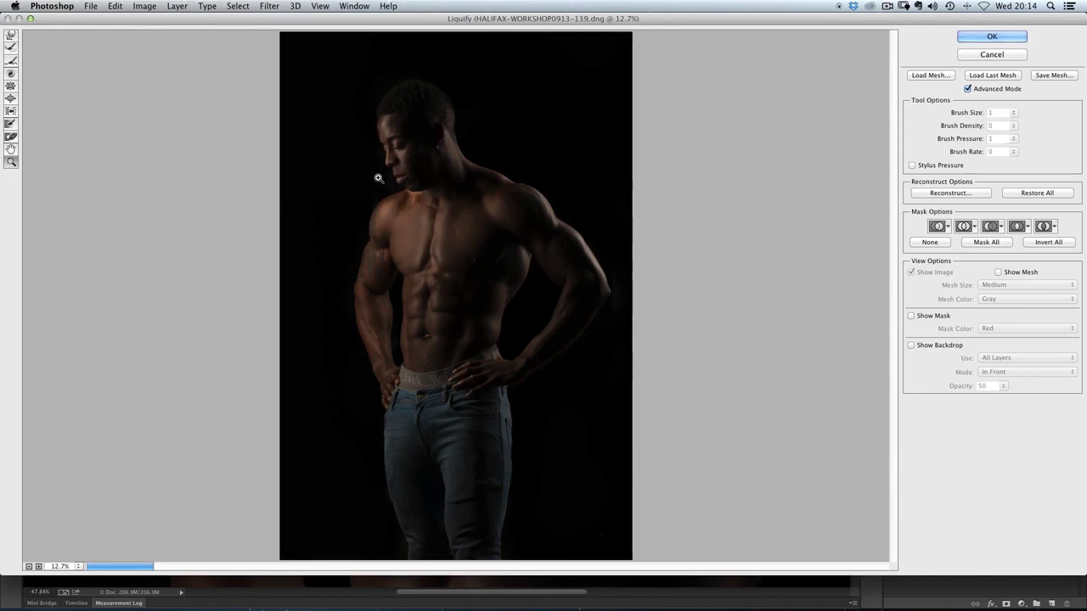
left_click(469, 254)
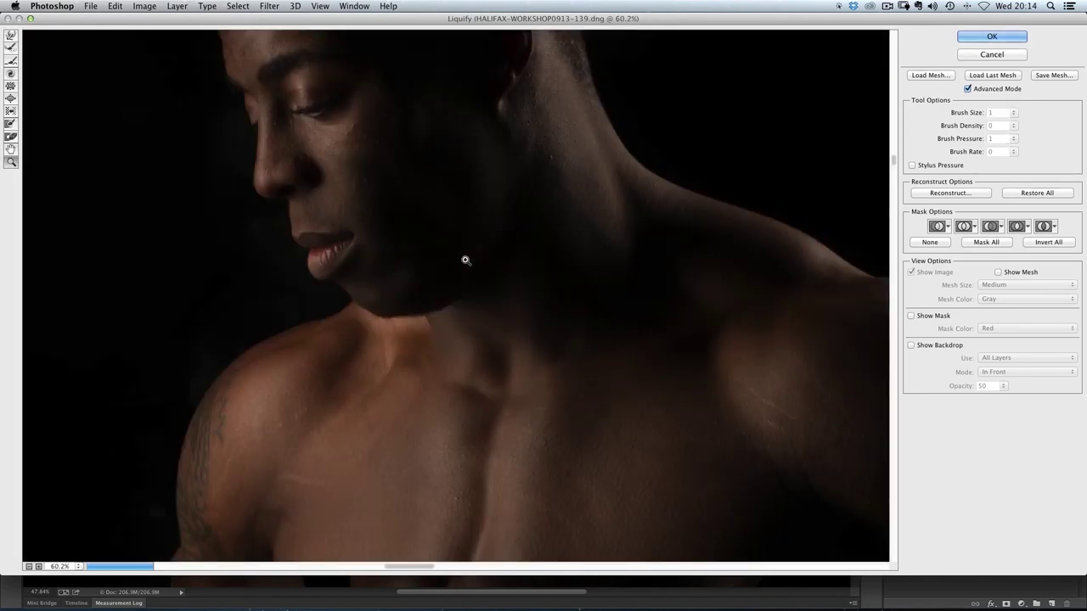
left_click(10, 36)
key("bracketleft")
key("bracketleft")
key("bracketleft")
key("bracketleft")
key("bracketleft")
key("bracketleft")
key("bracketleft")
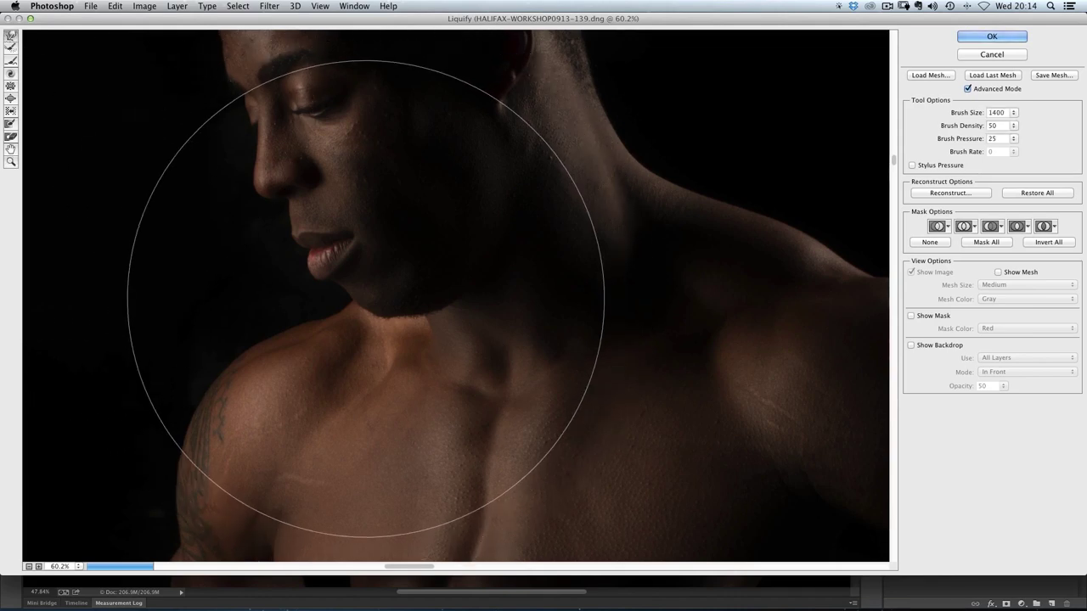
key("bracketleft")
key("bracketleft")
key("bracketleft")
key("bracketleft")
key("bracketleft")
key("bracketleft")
key("bracketleft")
key("bracketleft")
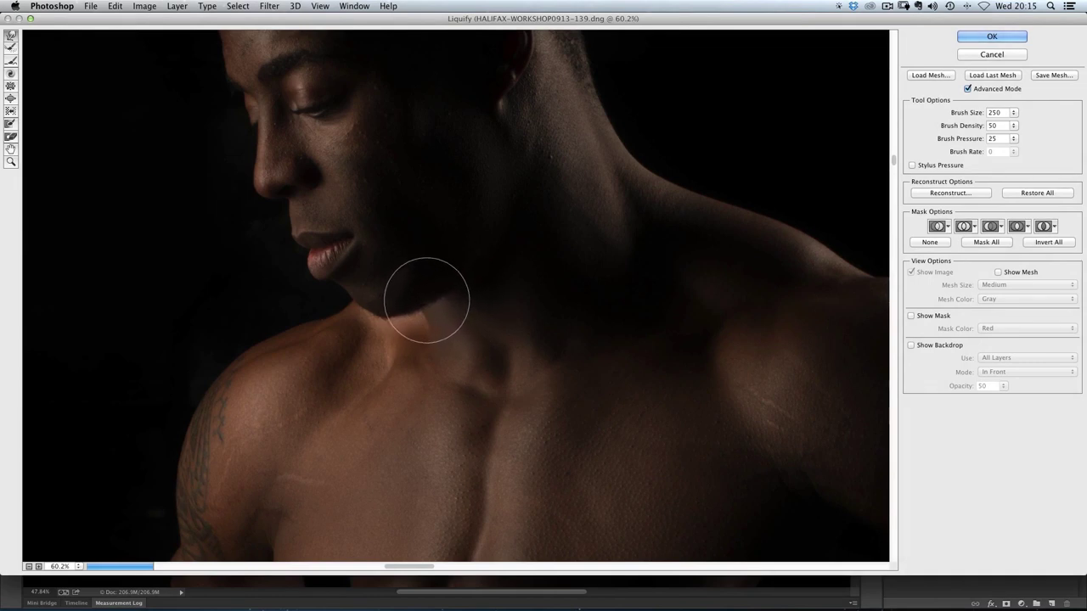
left_click(992, 37)
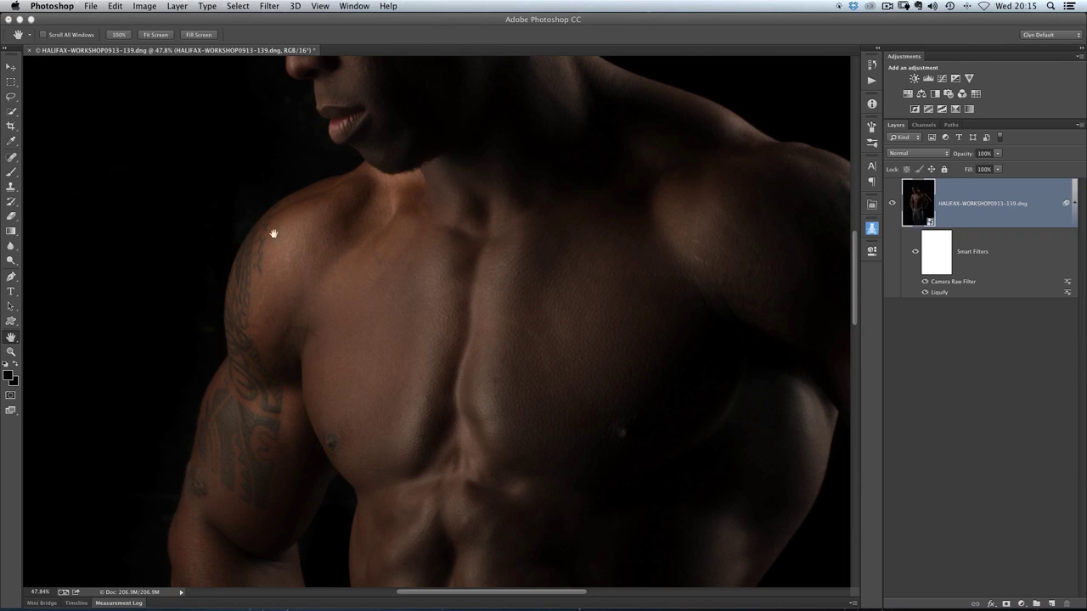
- Apply Topaz Clarity to the whole portrait with Micro Contrast 0.63 and Low Contrast 0.23
double_click(11, 337)
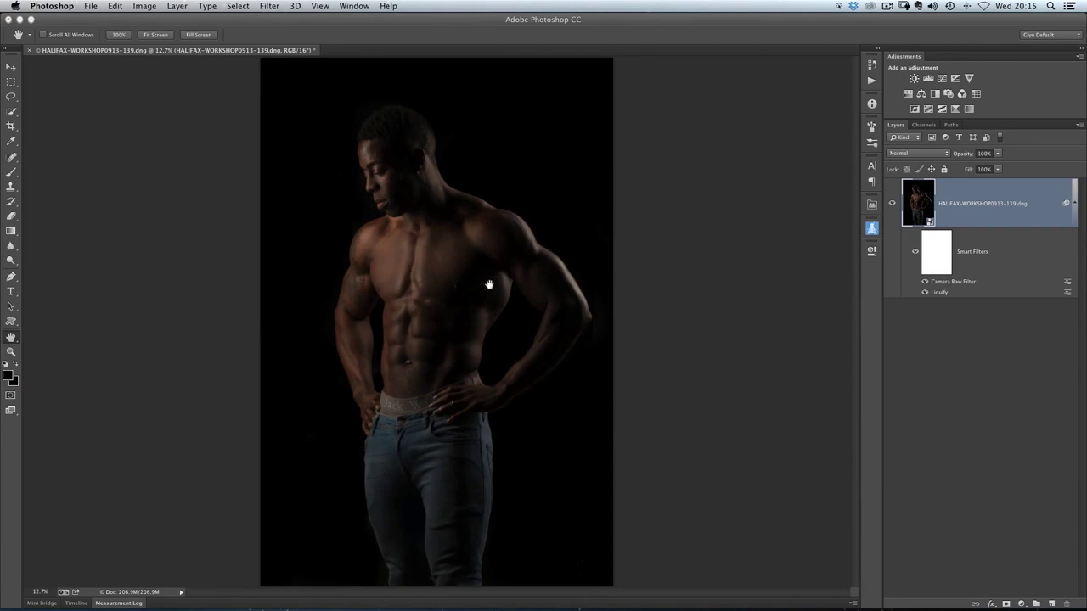
left_click(268, 6)
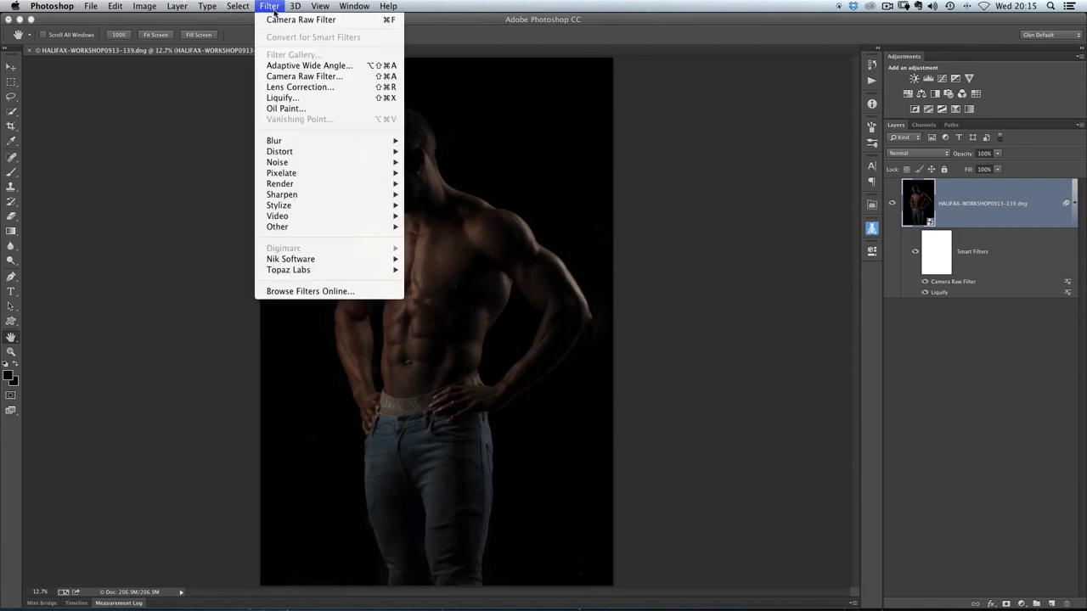
mouse_move(286, 270)
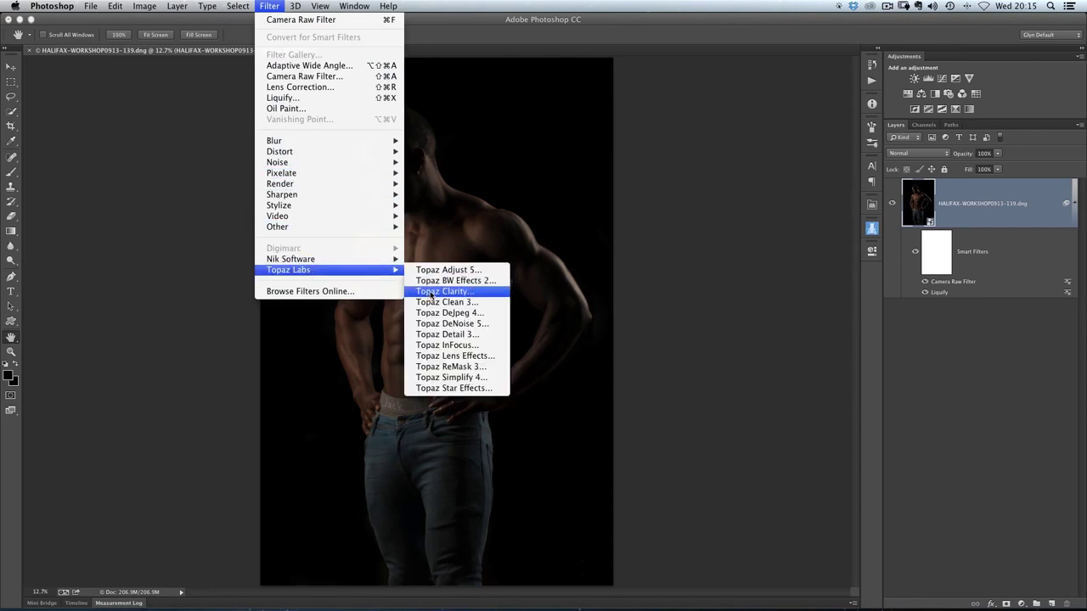
left_click(432, 291)
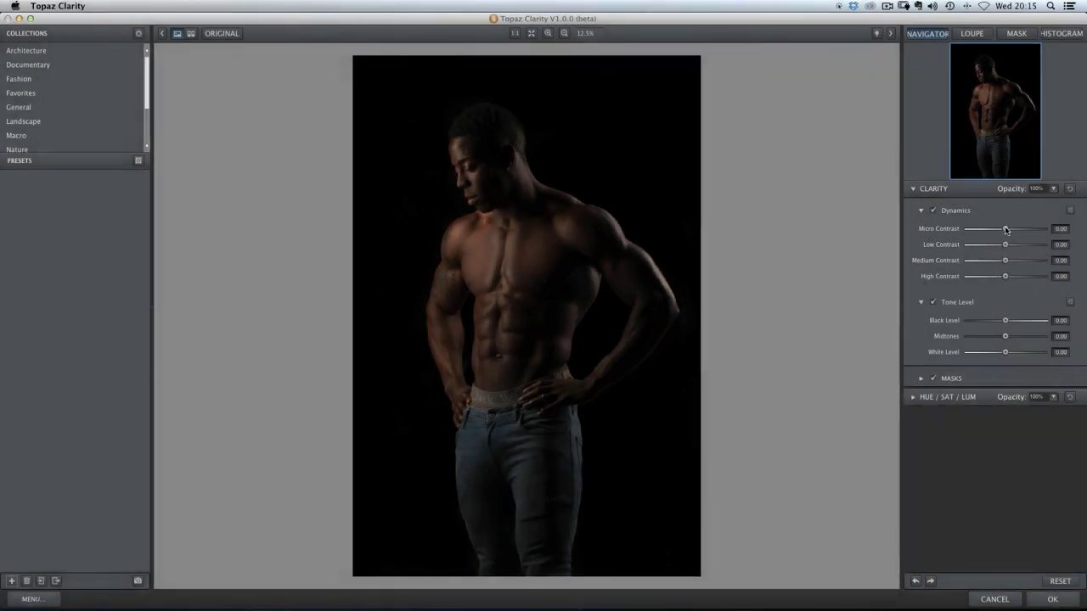
left_click_drag(1006, 230, 1027, 229)
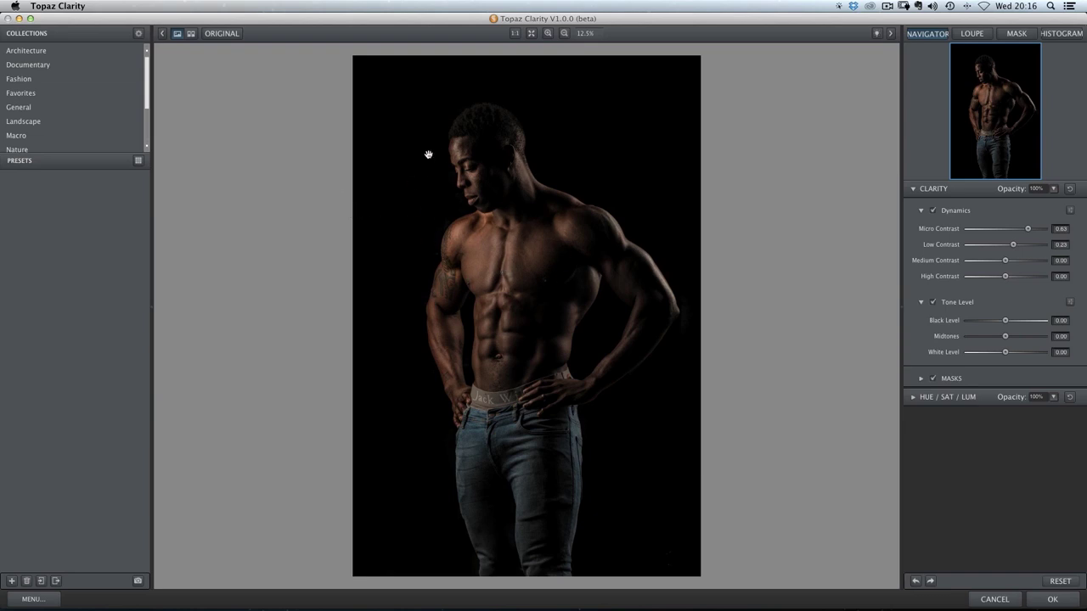
left_click(1053, 599)
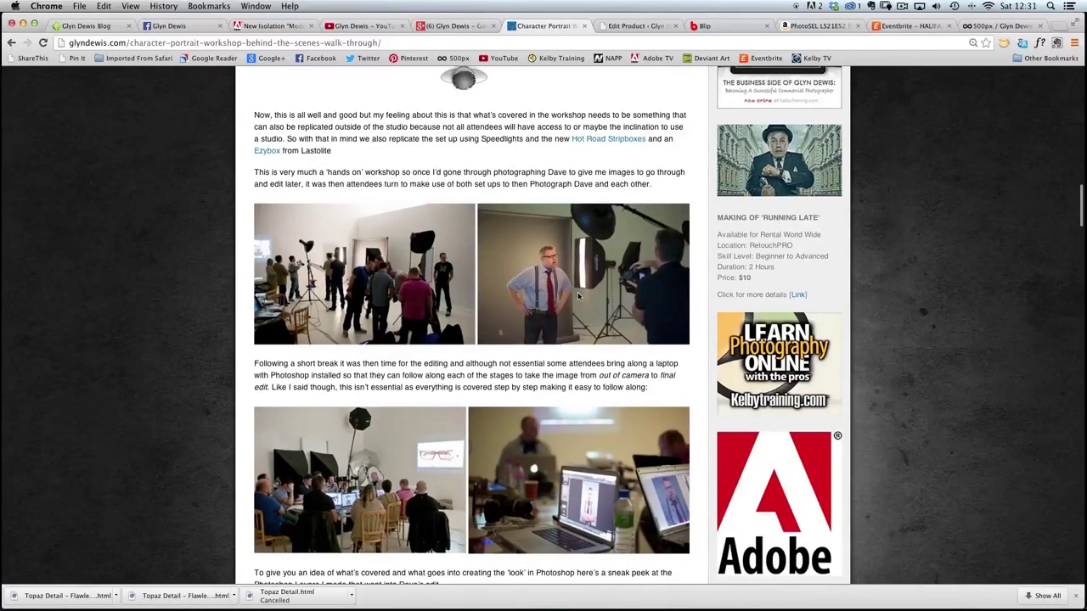
- Review the lighting diagram and introduction in the character portrait workshop article in Chrome
scroll(579, 280, "up", 5)
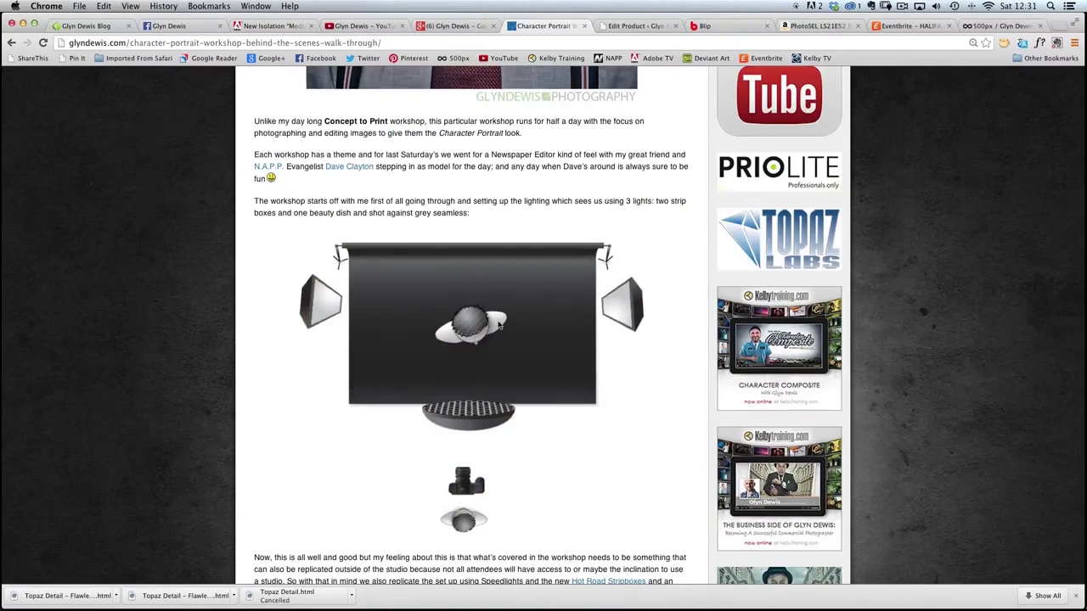
scroll(498, 325, "up", 3)
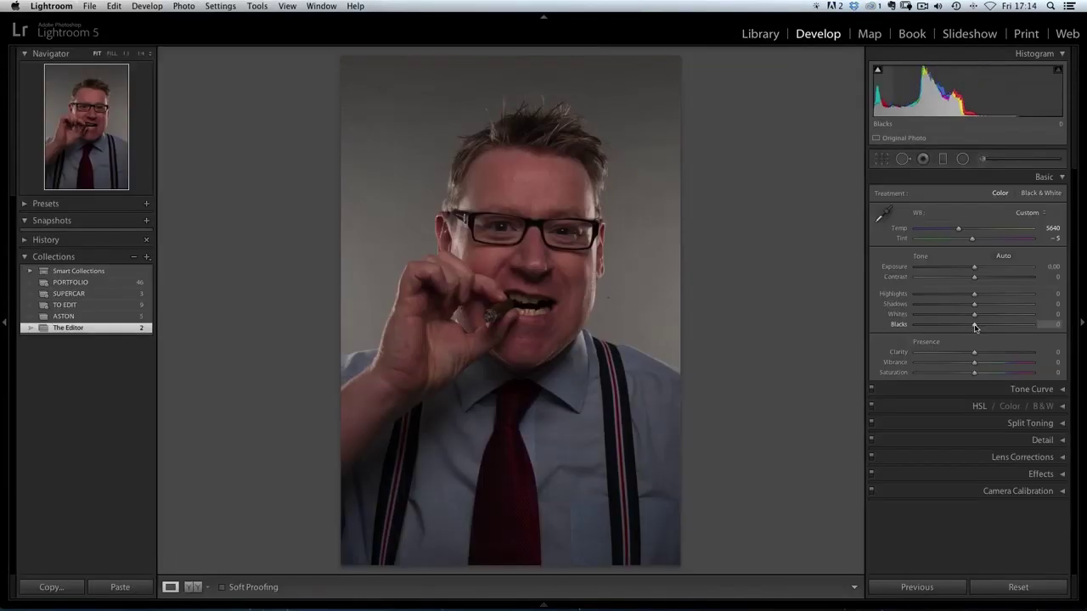
- In Lightroom, raise the editor portrait's Blacks to +96, adjust the Visualize Spots threshold and heal spots around the hand and above the upper lip
left_click_drag(977, 328, 1020, 327)
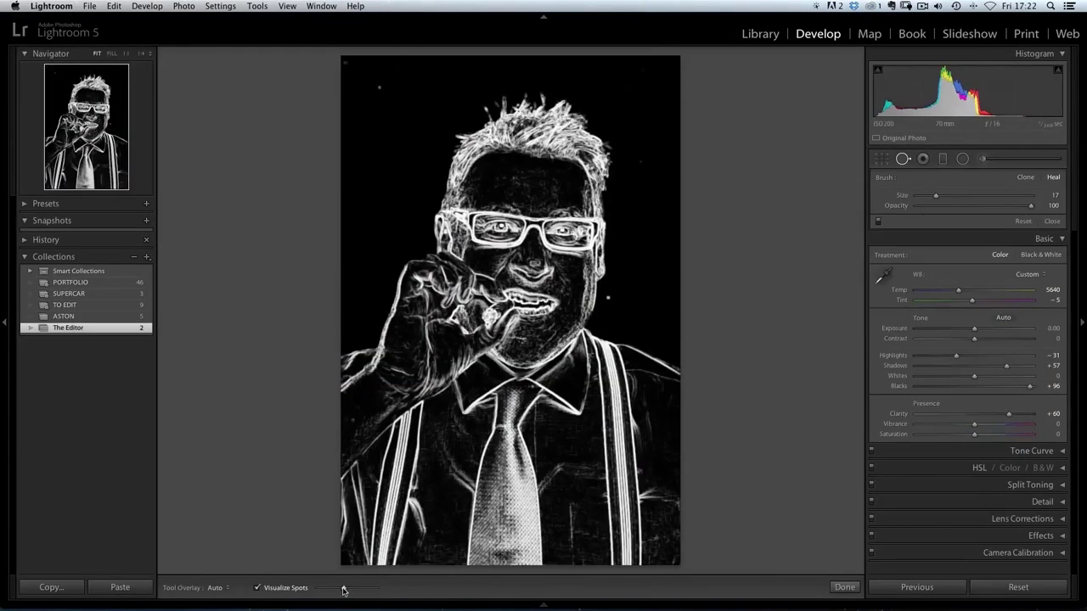
left_click_drag(342, 585, 377, 587)
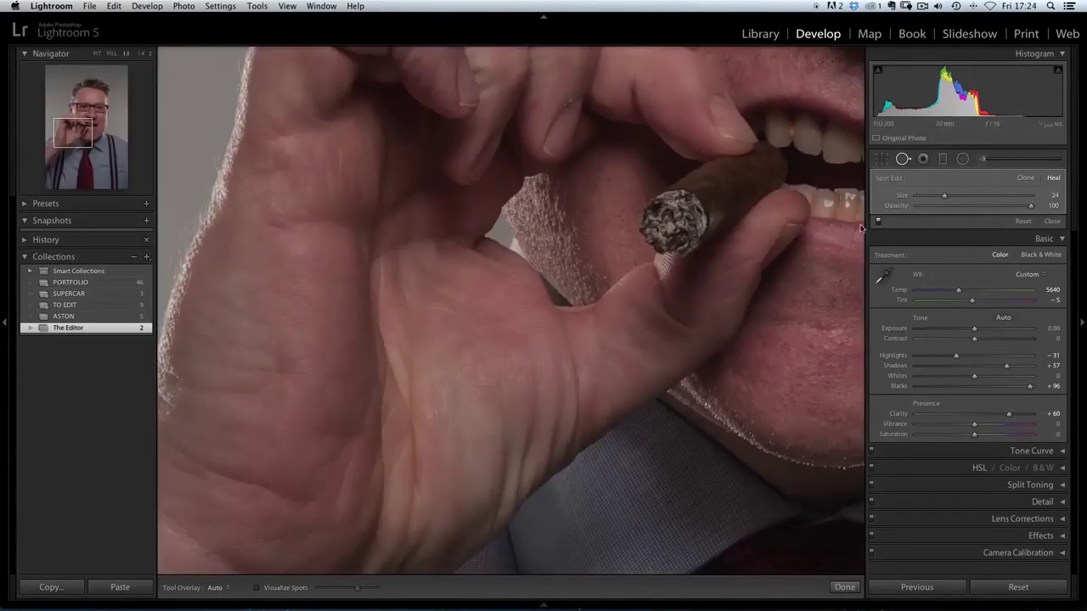
left_click(399, 224)
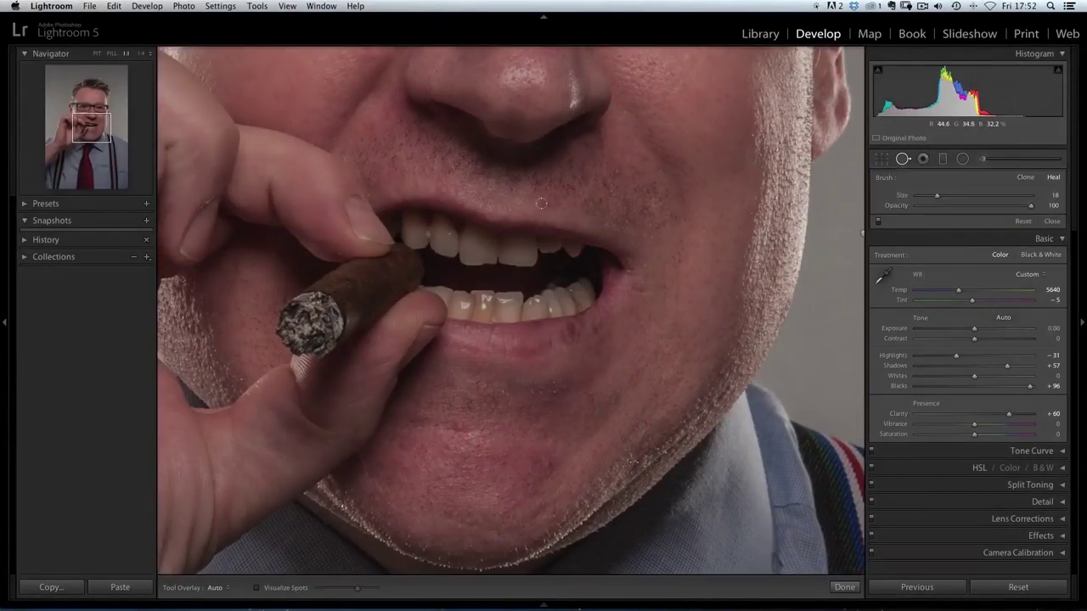
left_click(541, 204)
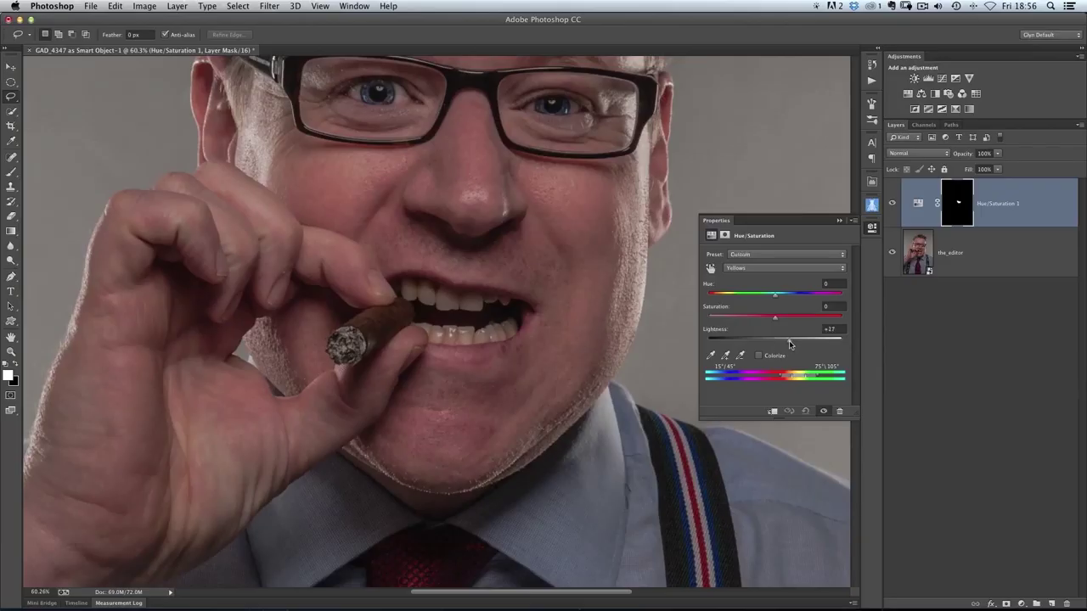
- In Photoshop, brighten the teeth by raising the Yellows lightness and reduce the Dodge brush size for the skin layer
left_click_drag(789, 342, 827, 343)
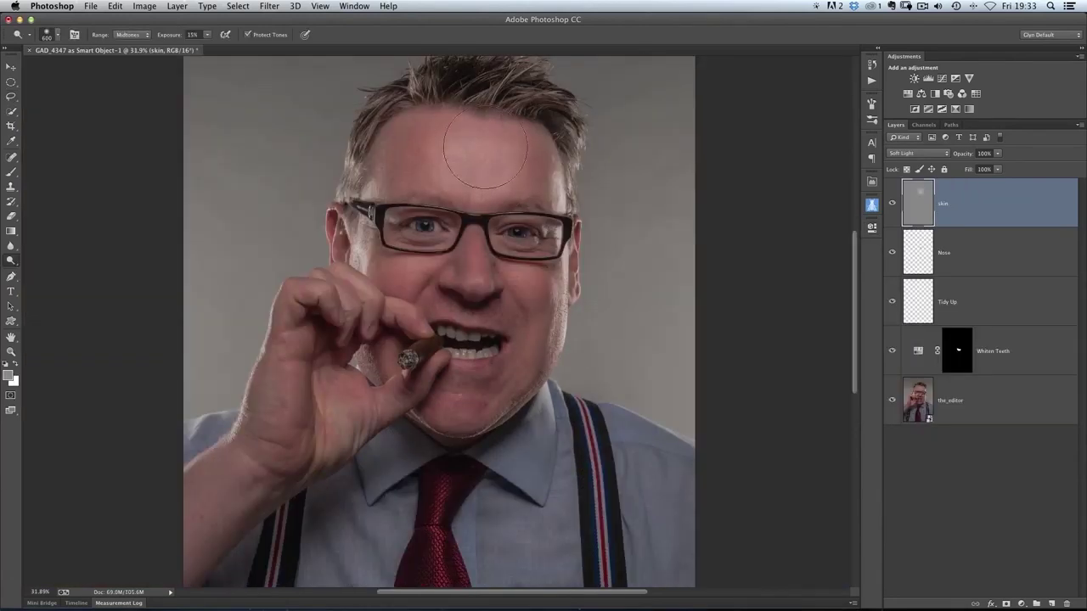
key("bracketleft")
key("bracketleft")
key("bracketleft")
key("bracketleft")
key("bracketleft")
key("bracketleft")
key("bracketleft")
key("bracketleft")
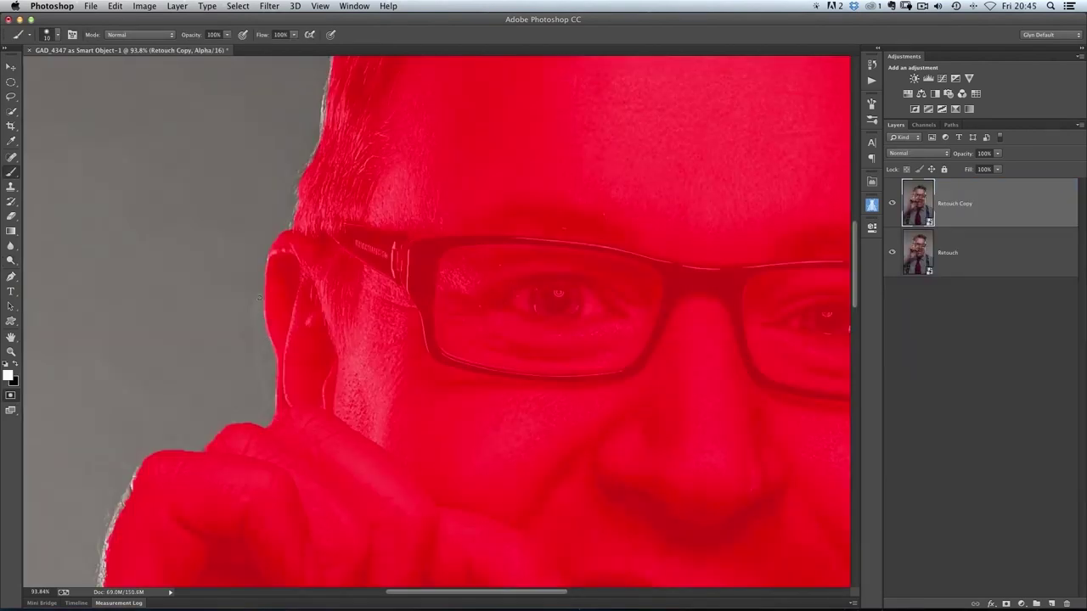
- Swap the painting colours for the Quick Mask and continue along the edge of the ear and hand
key("x")
scroll(259, 297, "down", 10)
scroll(258, 297, "left", 10)
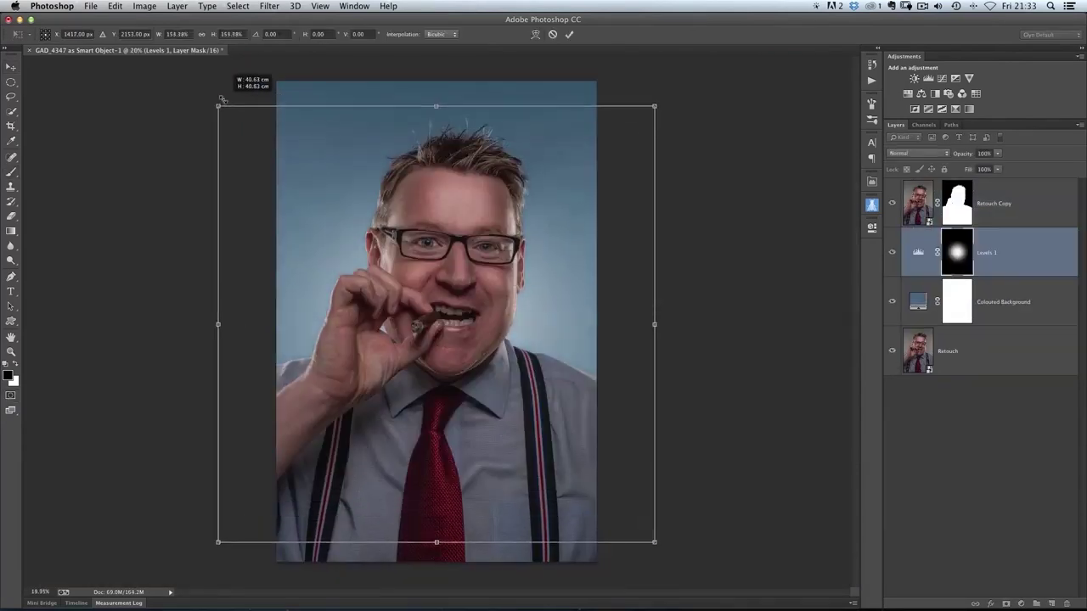
- Scale down the Levels spotlight behind the man and set the cigar's Gradient Overlay blend mode to Overlay
left_click_drag(218, 96, 267, 150)
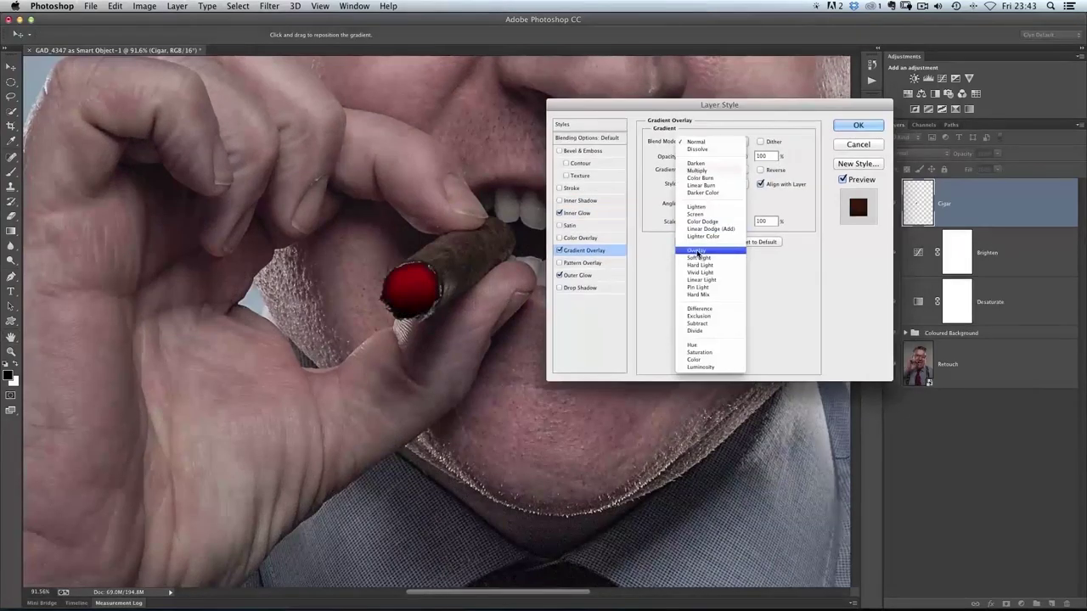
left_click(697, 252)
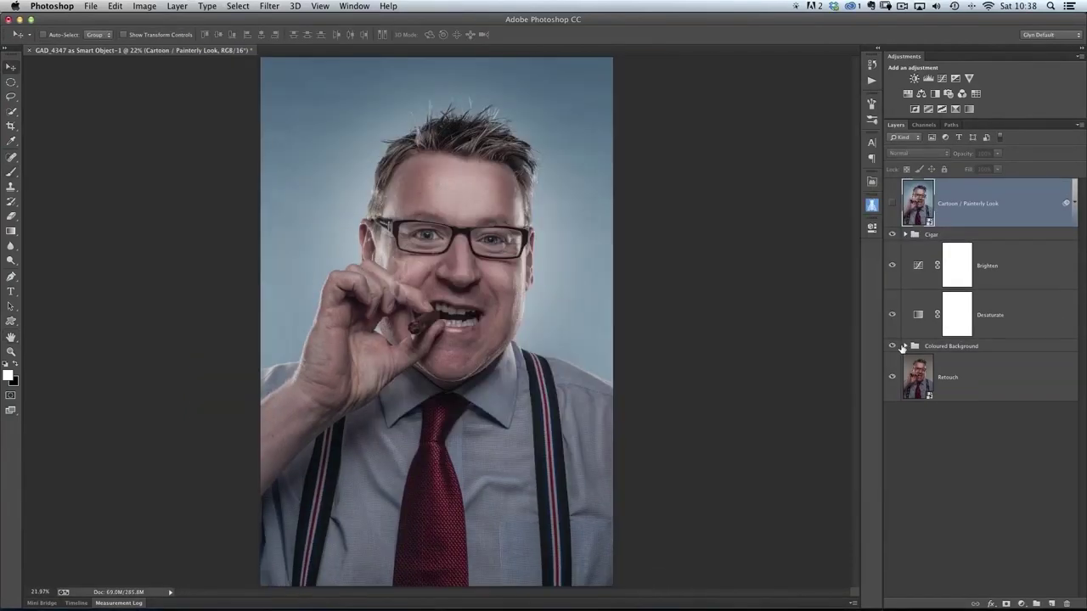
- Expand the Coloured Background group and show the Clothing layer in the Dodge and Burn document
left_click(905, 346)
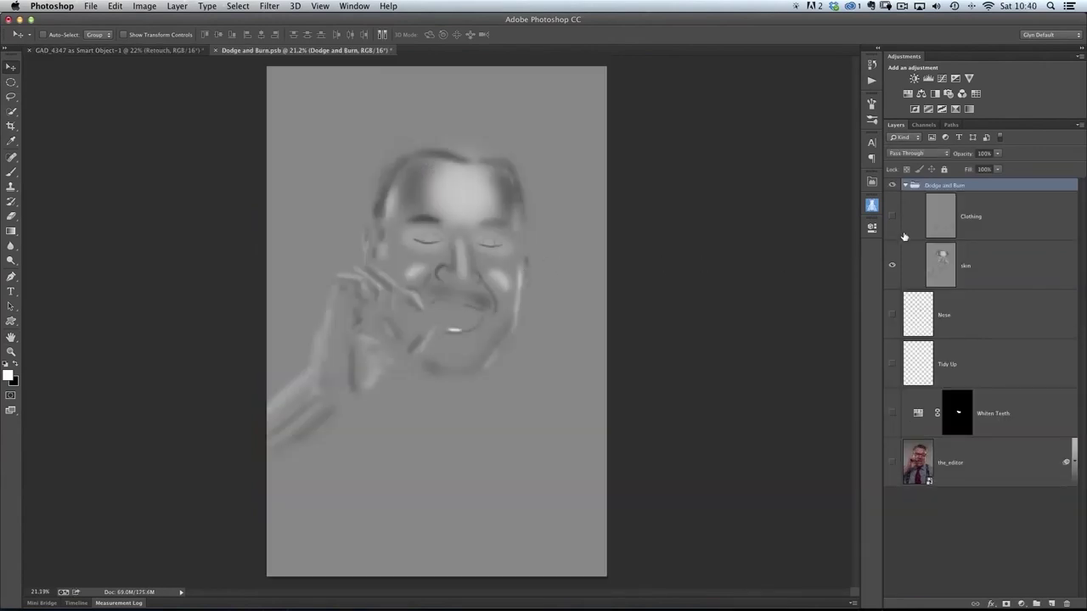
left_click(892, 218)
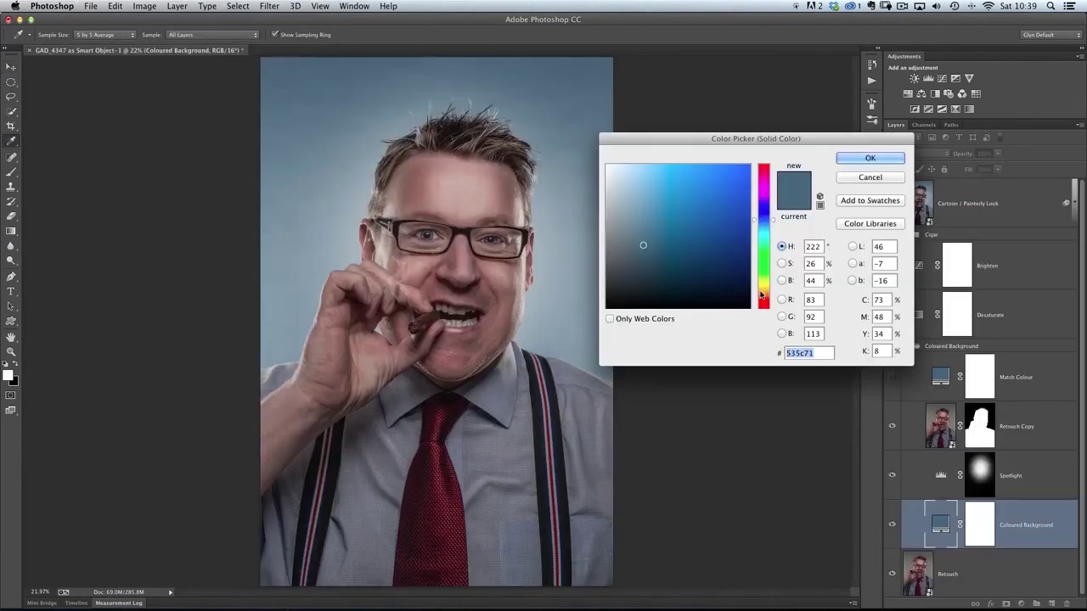
- Try green shades for the Coloured Background fill and shift its hue back towards blue
left_click_drag(764, 227, 764, 252)
left_click(666, 220)
mouse_move(666, 220)
left_mouse_down()
mouse_move(671, 233)
mouse_move(632, 221)
mouse_move(649, 213)
mouse_move(649, 251)
mouse_move(648, 224)
left_mouse_up()
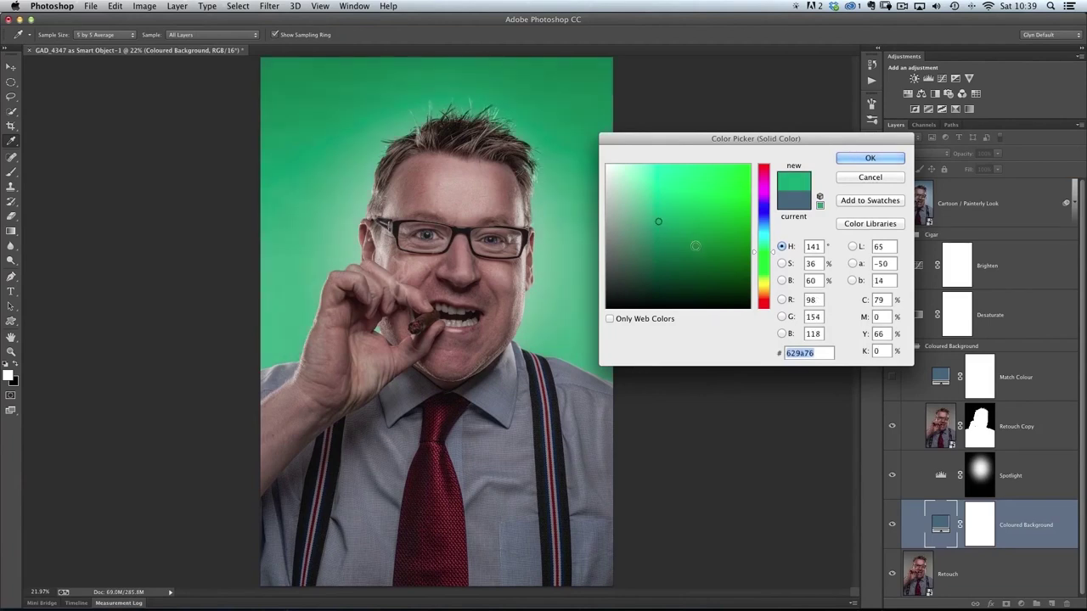
left_click_drag(756, 254, 759, 226)
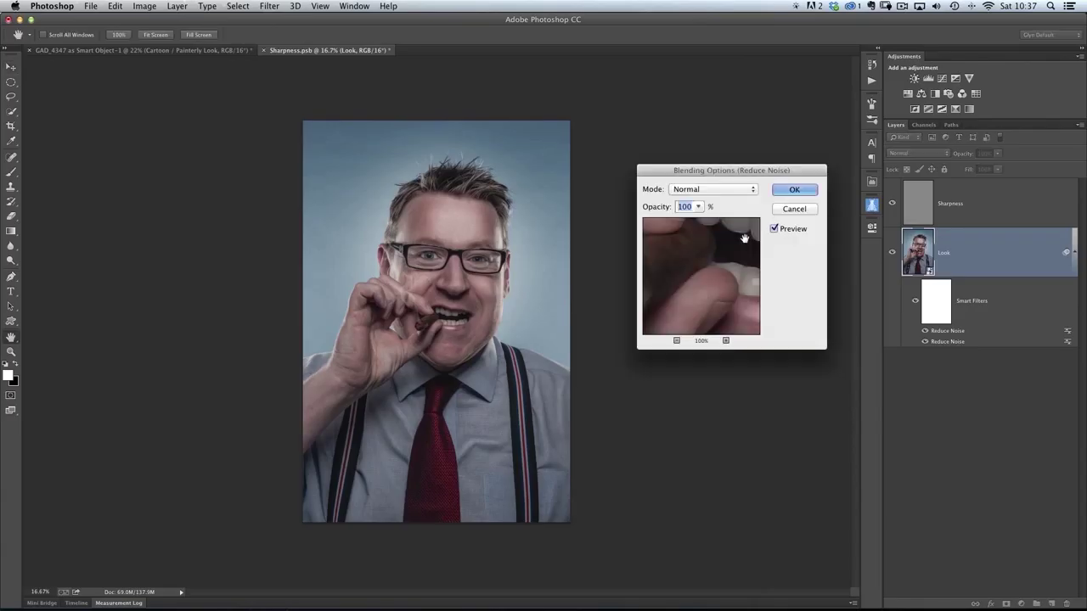
- Set the details group's blend mode to Soft Light and open Surface Blur for the inverted layer copy
left_click_drag(723, 177, 712, 178)
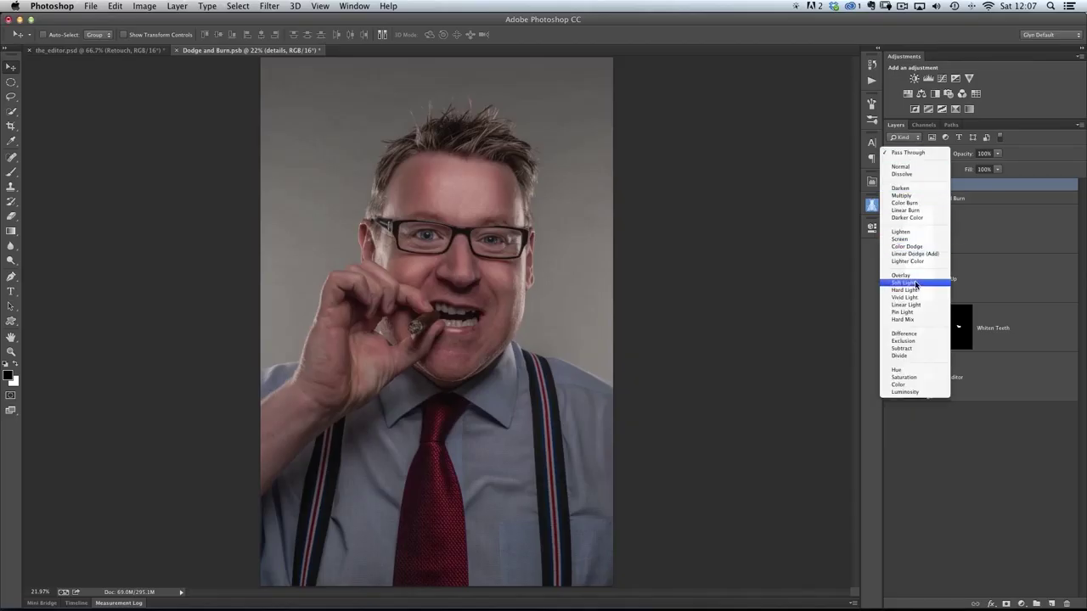
left_click(916, 287)
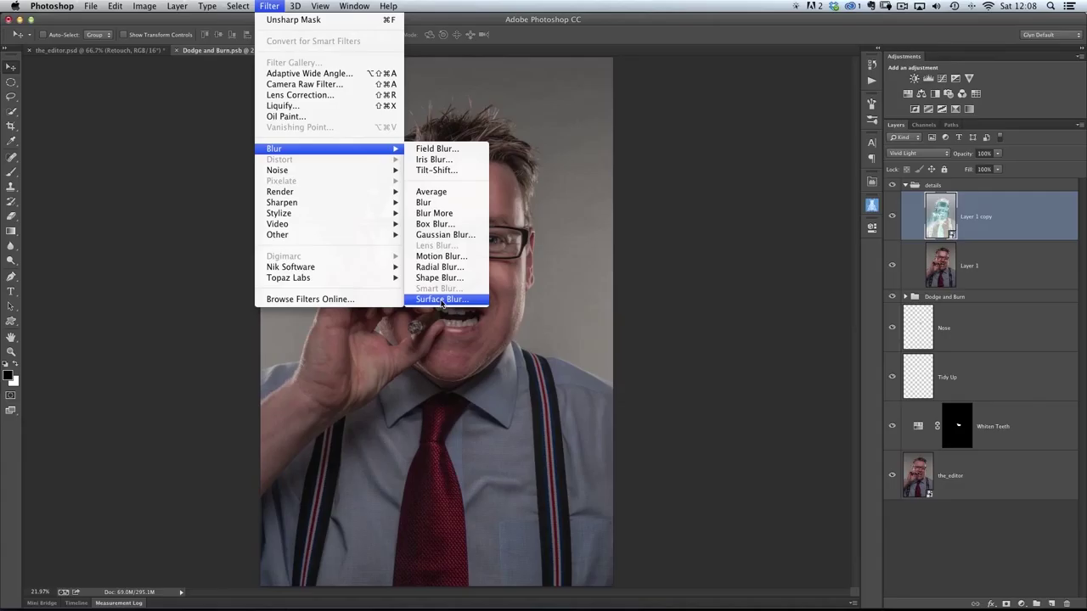
left_click(441, 300)
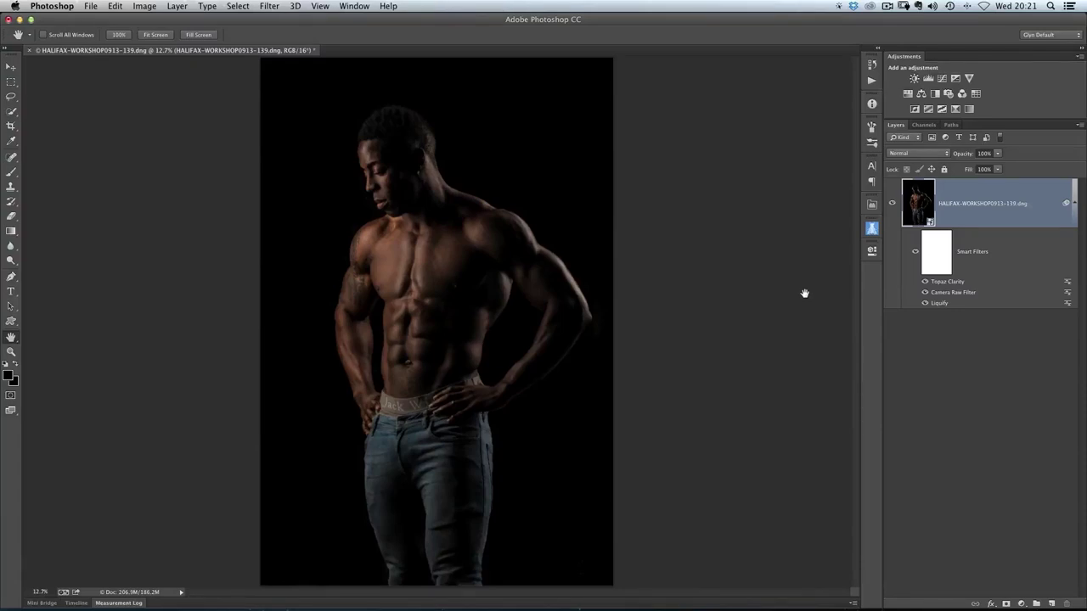
- Add a new blank layer above the HALIFAX-WORKSHOP0913-139.dng Smart Object
left_click(436, 271, "super")
left_click_drag(438, 282, 432, 311)
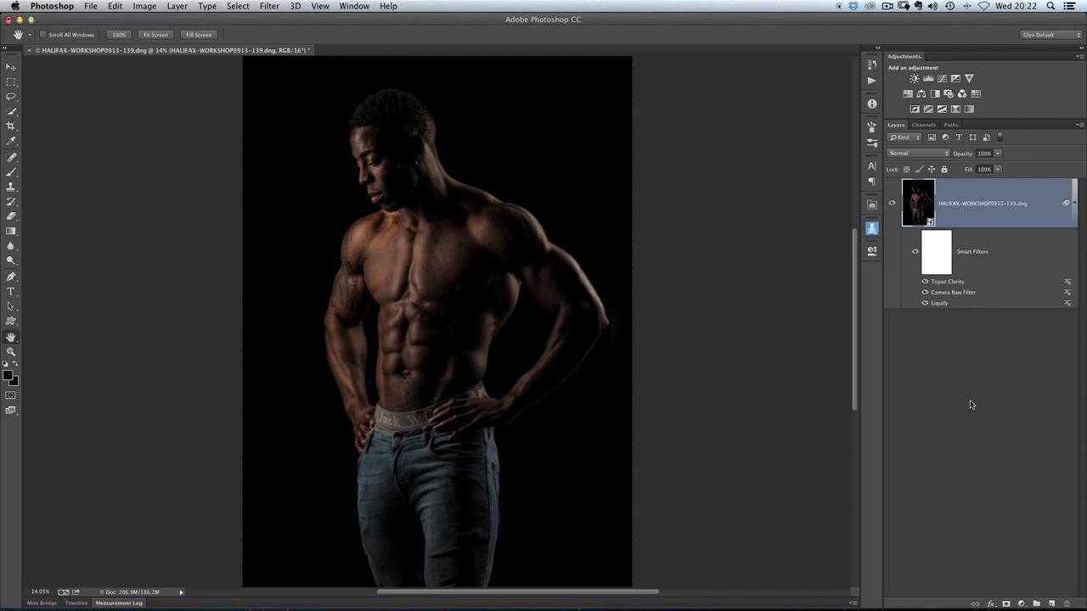
left_click(1052, 604)
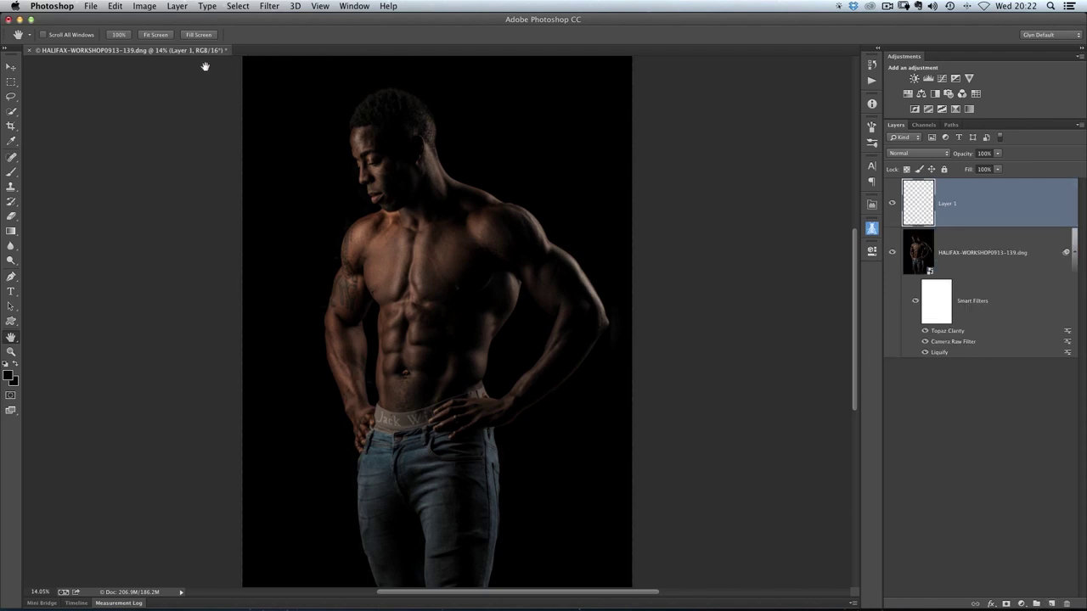
- Fill the new blank layer with 50% Gray in Normal mode at 100% opacity
left_click(115, 7)
left_click(134, 178)
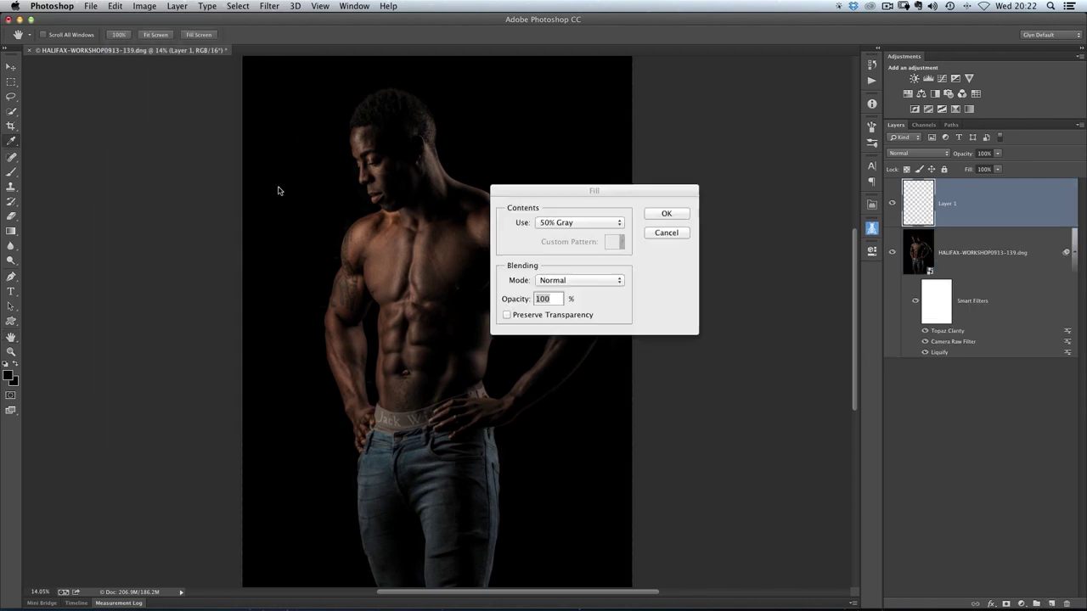
left_click(664, 214)
key("space")
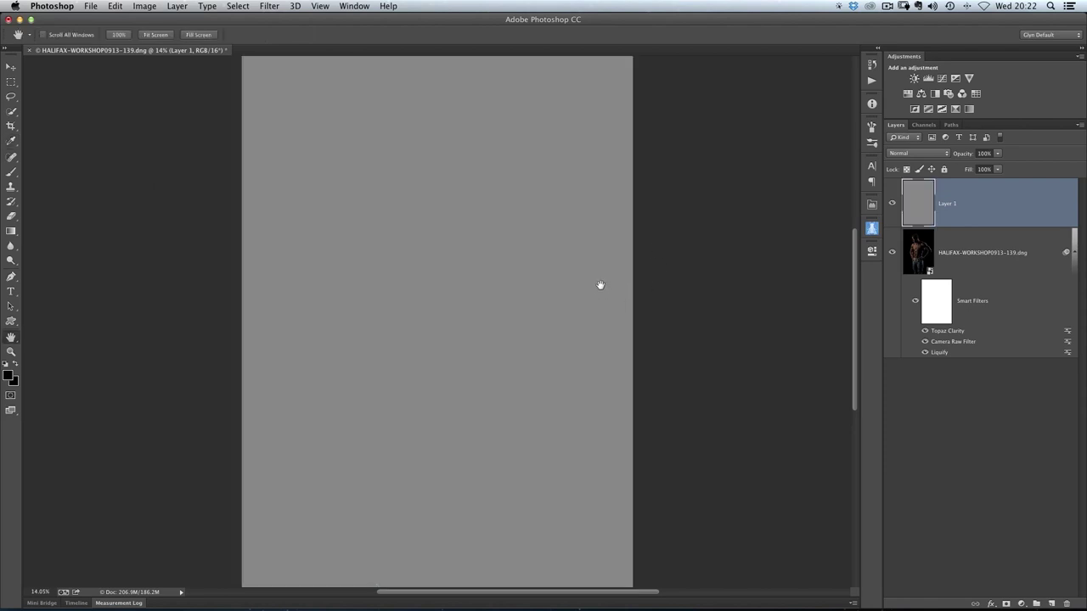
key("v")
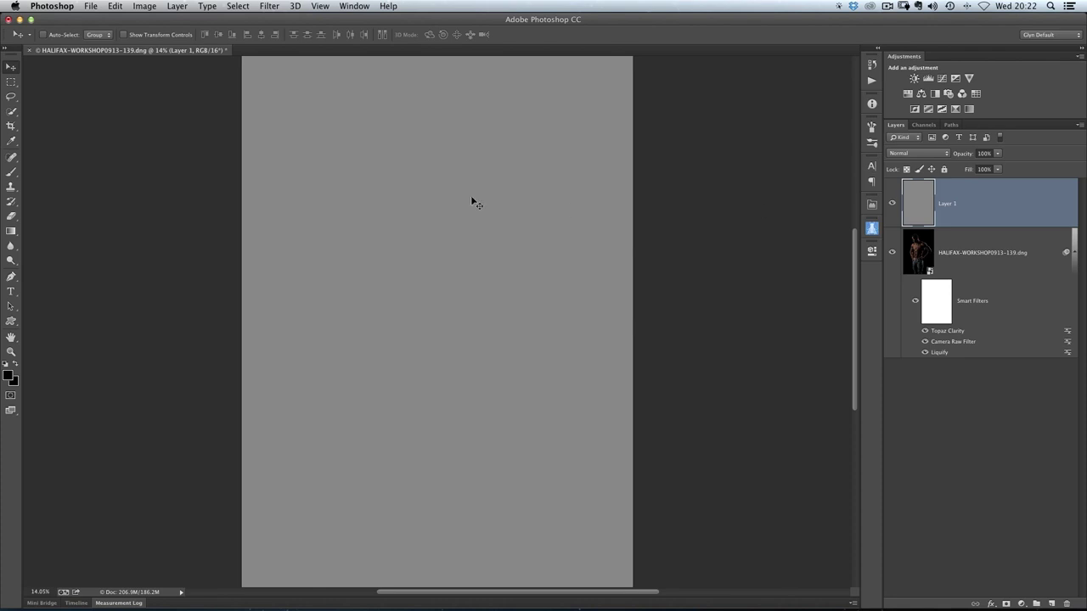
- Set the gray layer's blend mode to Soft Light and rename it Dodge & Burn
key("o")
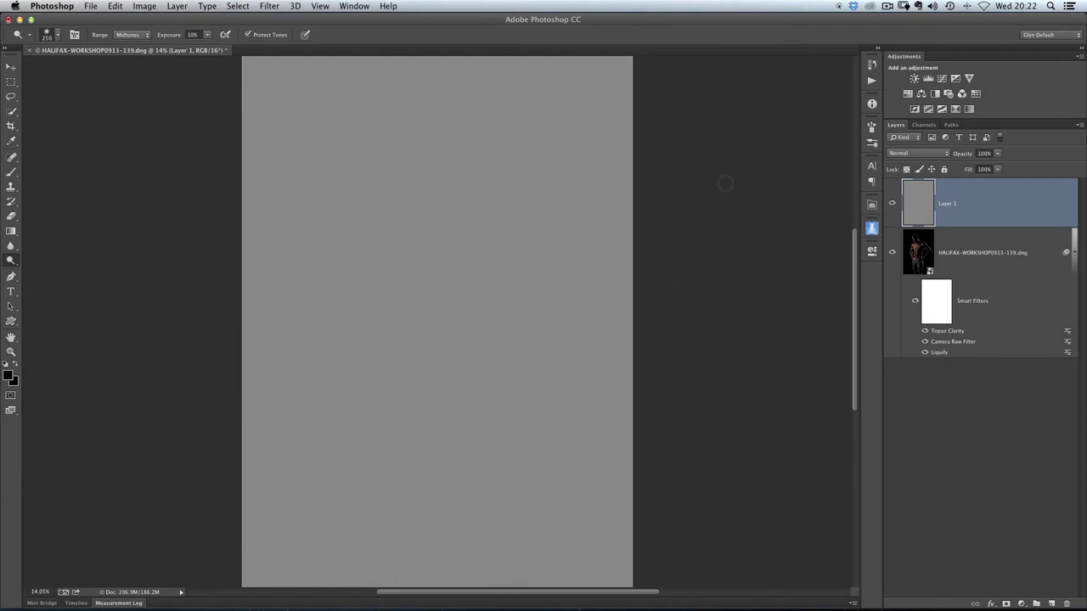
left_click(903, 153)
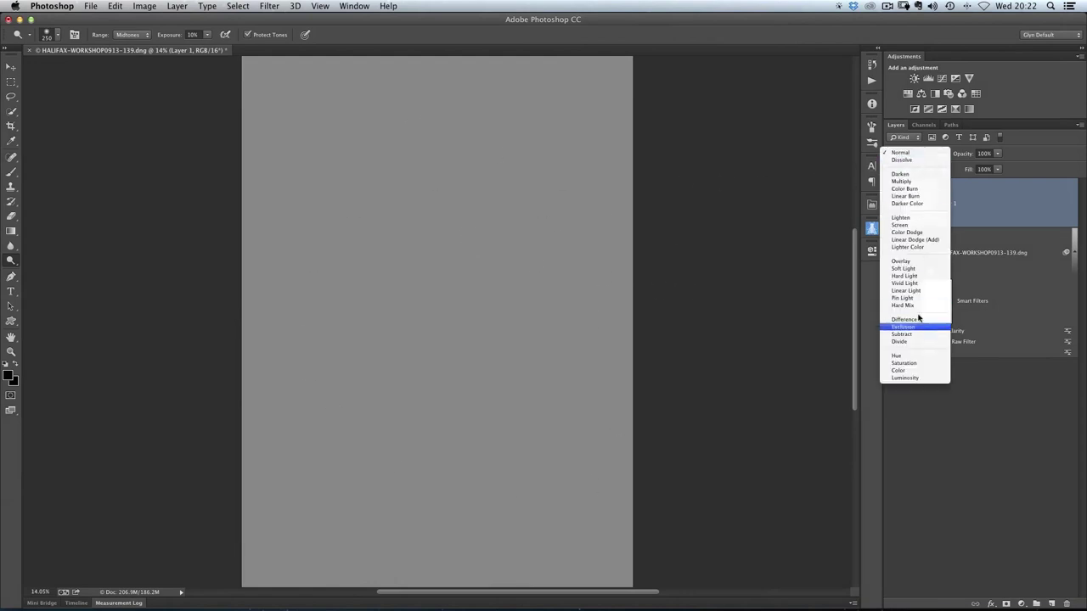
left_click(912, 269)
double_click(945, 205)
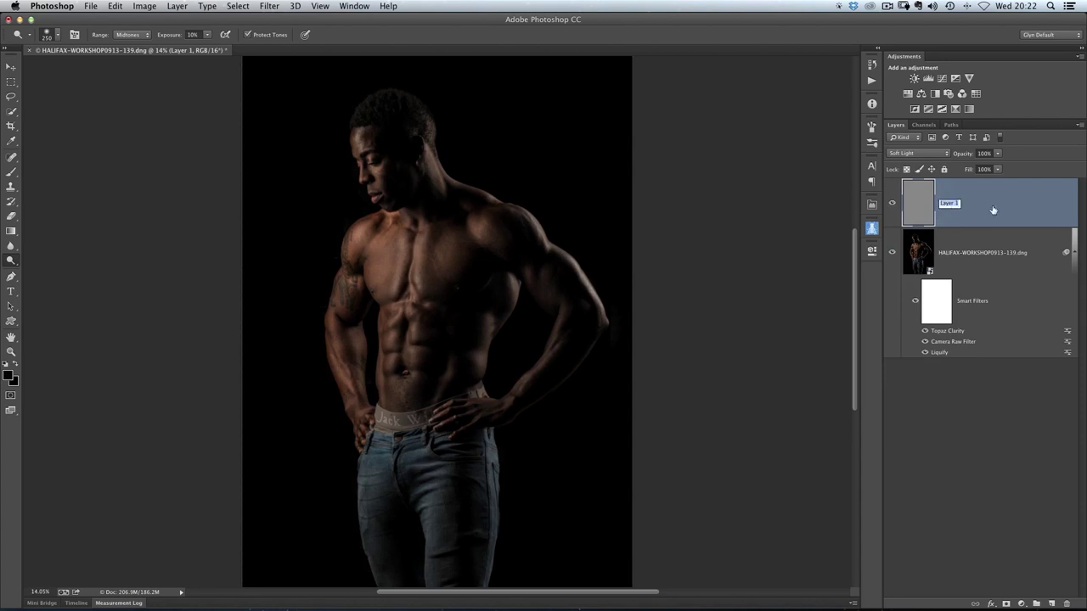
type("Dodge & Burn")
key("Return")
- Dodge the highlights on the abdominal muscles and along the side of the torso with a smaller brush, Midtones range, 10% exposure
scroll(421, 320, "up", 5)
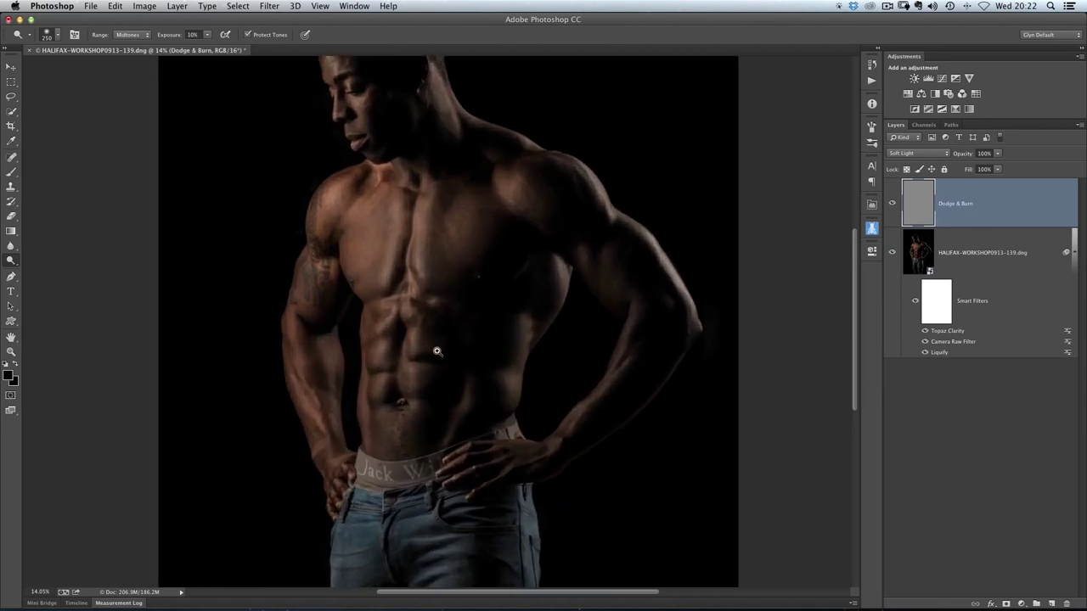
scroll(427, 339, "up", 4)
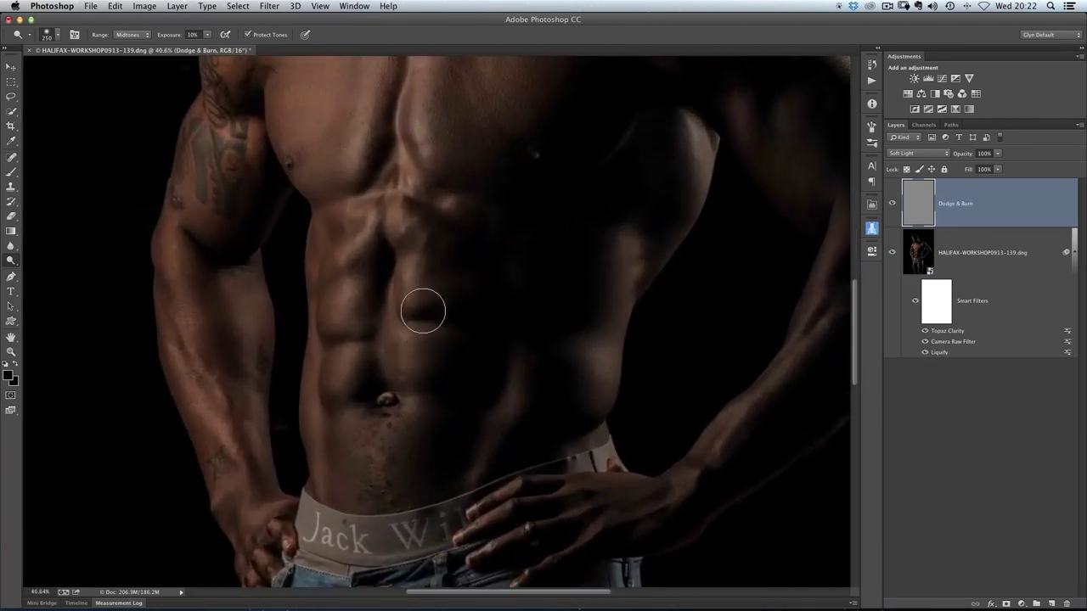
key("bracketleft")
key("bracketleft")
key("bracketleft")
mouse_move(367, 318)
left_mouse_down()
mouse_move(355, 292)
mouse_move(348, 310)
mouse_move(363, 241)
mouse_move(346, 260)
mouse_move(387, 231)
mouse_move(406, 234)
mouse_move(409, 345)
mouse_move(424, 341)
mouse_move(353, 370)
mouse_move(357, 357)
mouse_move(345, 383)
mouse_move(356, 287)
mouse_move(357, 308)
mouse_move(413, 285)
mouse_move(420, 301)
mouse_move(427, 285)
mouse_move(416, 282)
mouse_move(408, 223)
mouse_move(348, 230)
left_mouse_up()
key("bracketleft")
key("bracketleft")
key("bracketleft")
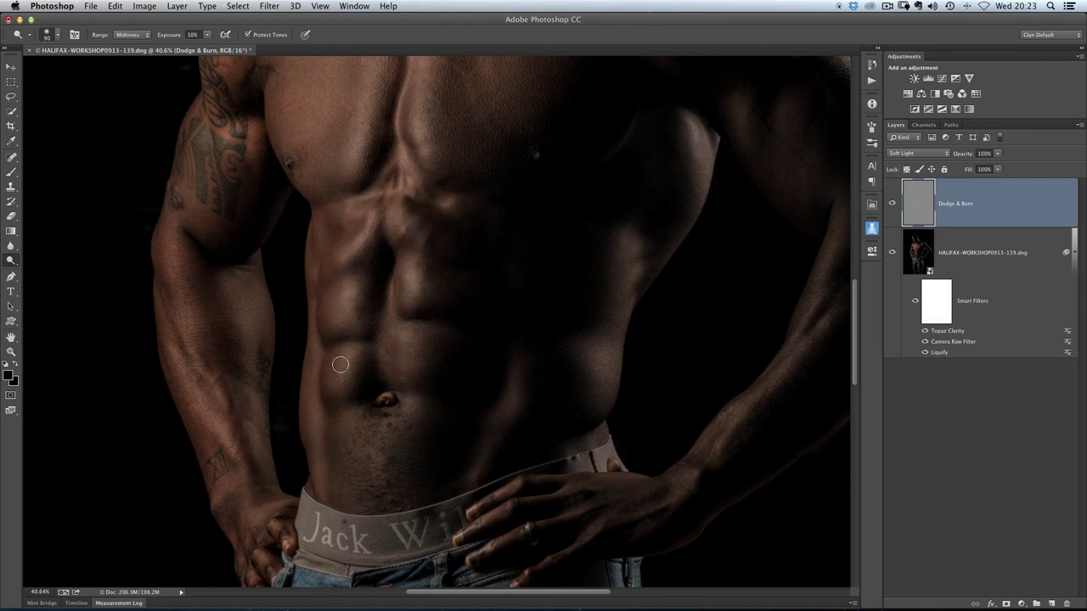
mouse_move(351, 411)
left_mouse_down()
mouse_move(512, 383)
mouse_move(485, 444)
mouse_move(599, 216)
mouse_move(651, 218)
mouse_move(667, 181)
mouse_move(696, 155)
mouse_move(698, 164)
left_mouse_up()
mouse_move(634, 286)
left_mouse_down()
mouse_move(655, 243)
mouse_move(602, 366)
mouse_move(599, 405)
left_mouse_up()
- Compare the torso with the Dodge & Burn layer hidden and shown
left_click(892, 206)
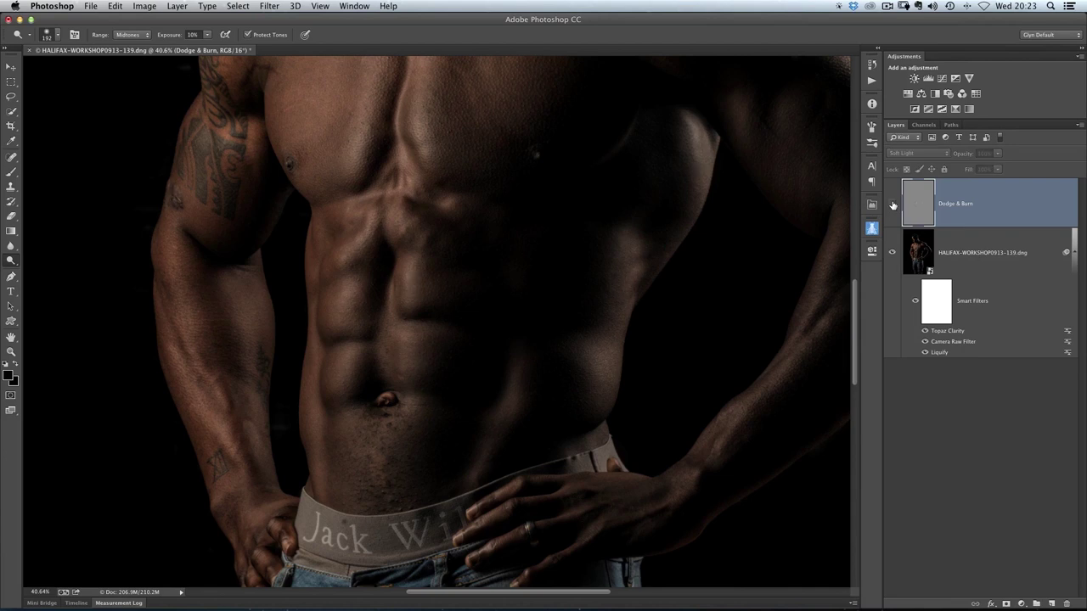
left_click(893, 206)
left_click(893, 206)
left_click(893, 208)
left_click(893, 206)
left_click(893, 207)
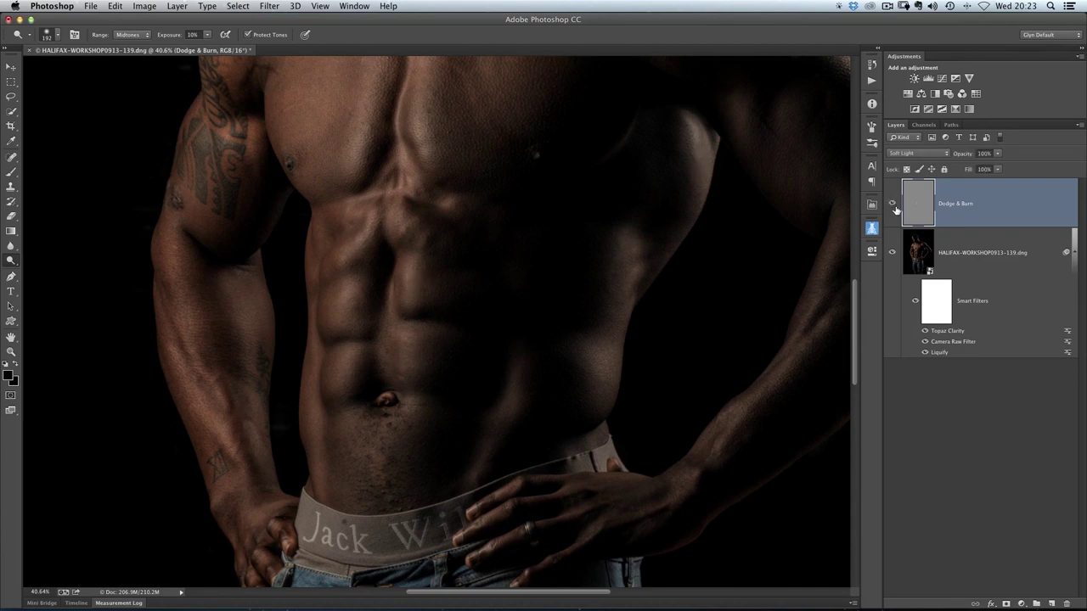
left_click(892, 206)
left_click(892, 207)
left_click(892, 206)
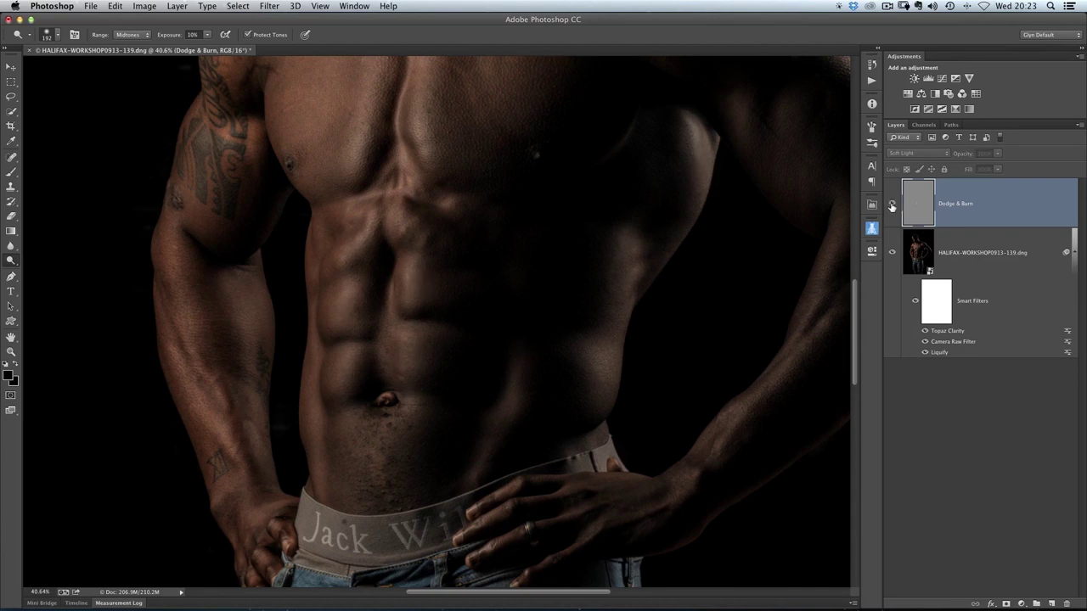
left_click(892, 207)
- Toggle Shape Dynamics in the Dodge tool's brush settings
left_click(74, 36)
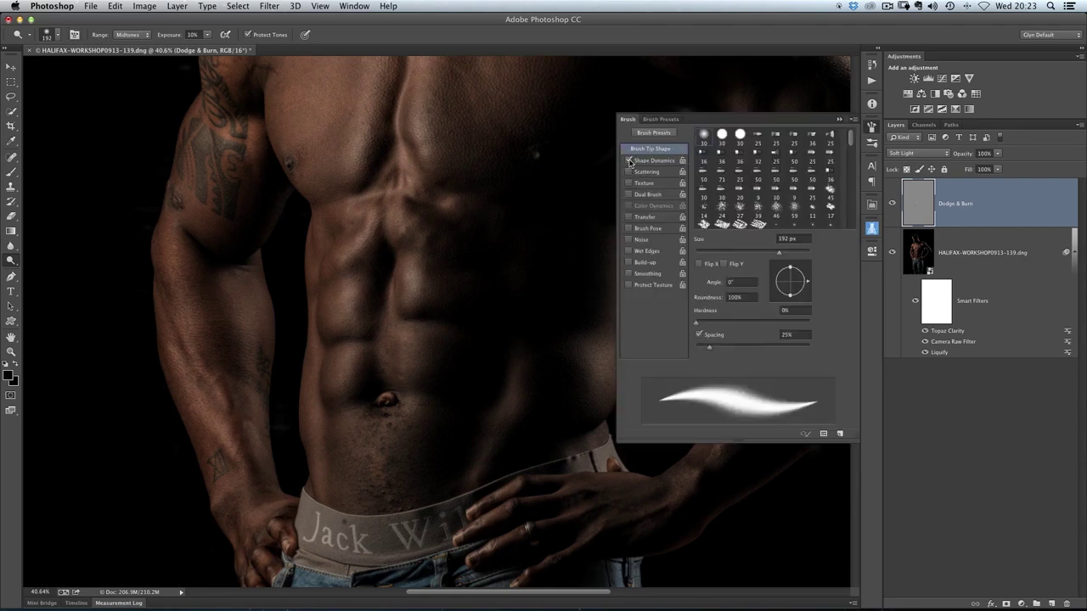
left_click(629, 160)
left_click(871, 128)
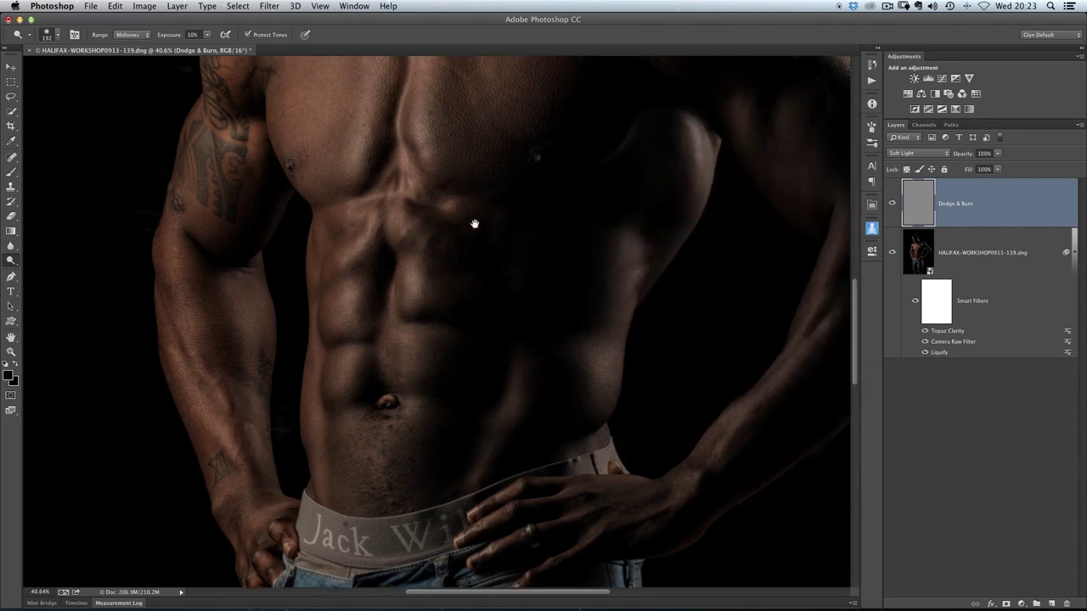
- Dodge the brighter pectoral on the tattooed-arm side of the chest, enlarging the brush to 400 px
left_click_drag(475, 226, 485, 347)
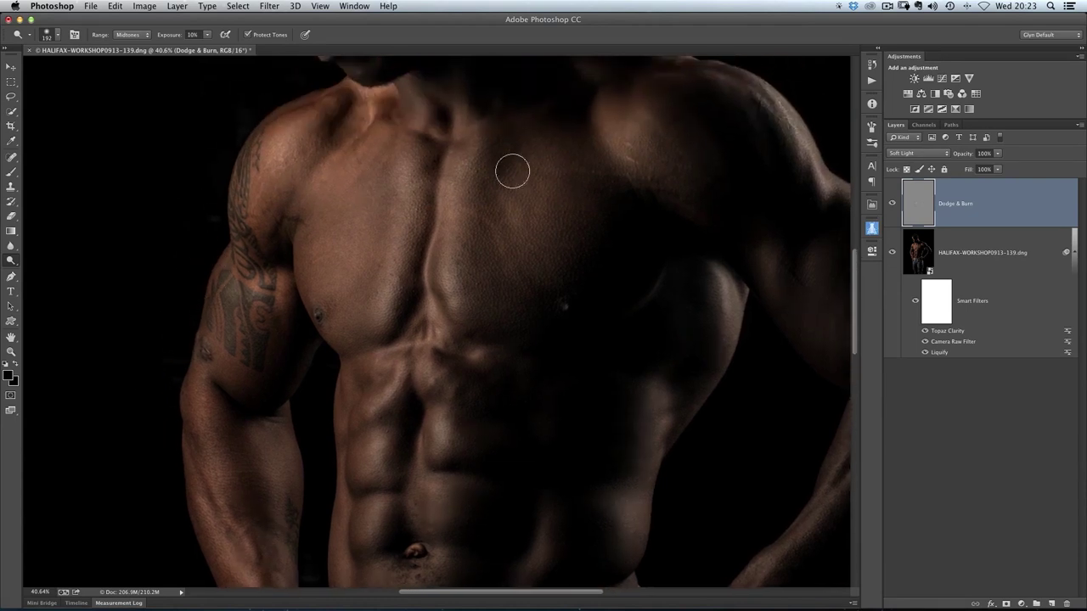
scroll(451, 315, "down", 3)
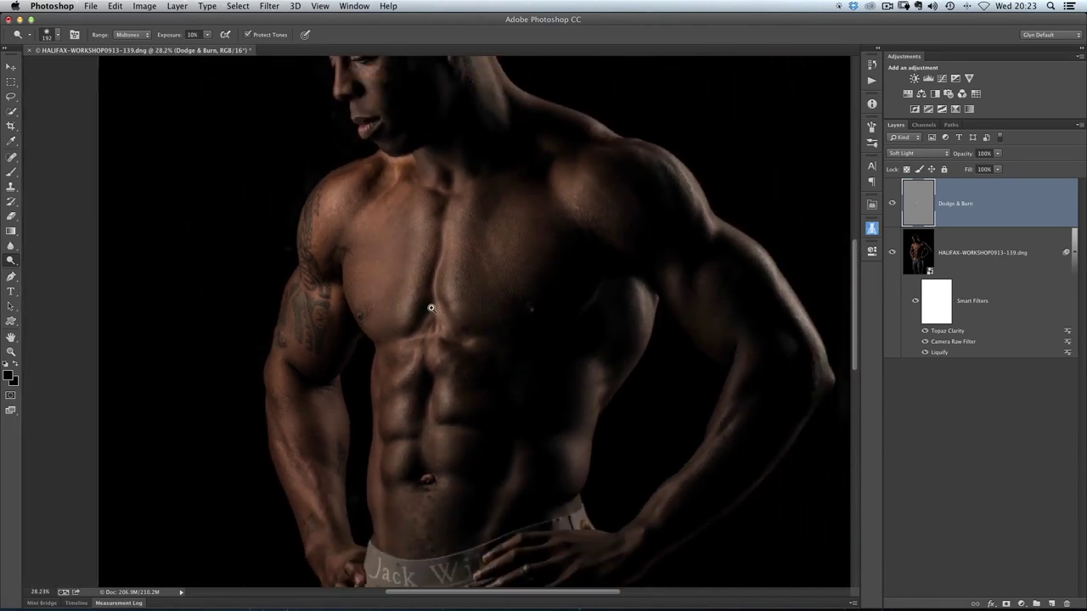
scroll(425, 310, "up", 2)
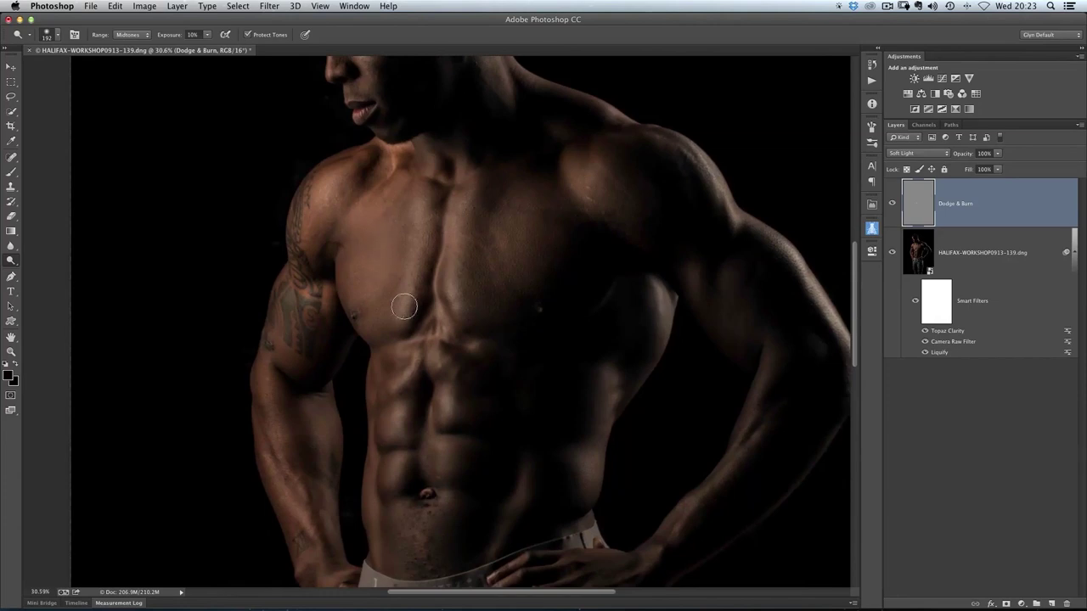
mouse_move(376, 295)
left_mouse_down()
mouse_move(405, 191)
mouse_move(411, 284)
mouse_move(425, 203)
mouse_move(413, 208)
mouse_move(392, 303)
mouse_move(396, 245)
left_mouse_up()
key("bracketright")
mouse_move(398, 252)
left_mouse_down()
mouse_move(397, 226)
mouse_move(380, 319)
mouse_move(400, 208)
mouse_move(381, 308)
left_mouse_up()
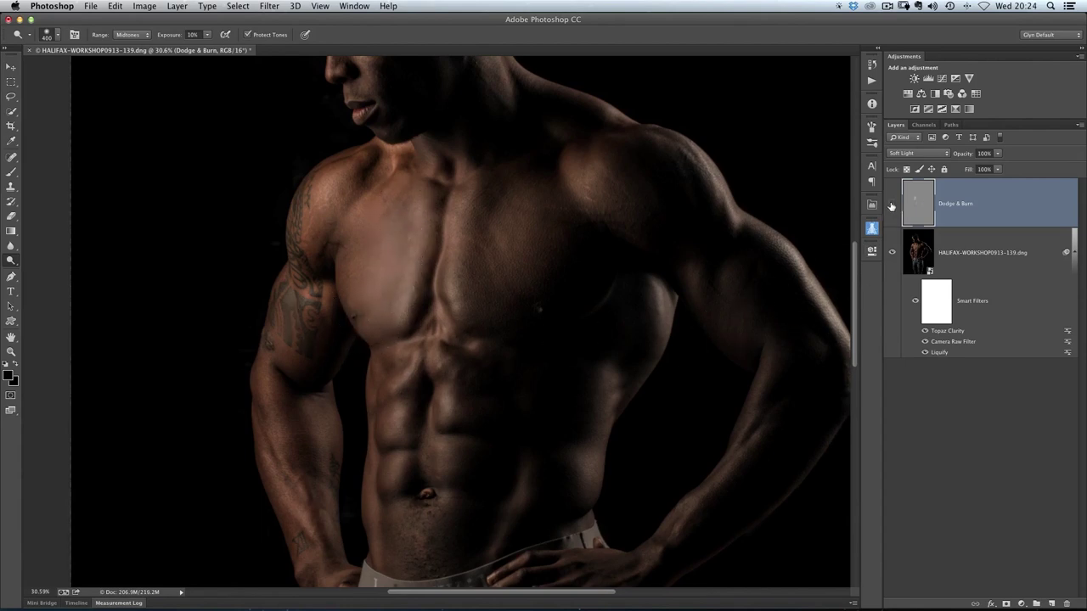
- Compare the brightened pectoral with the Dodge & Burn layer hidden and shown
left_click(892, 204)
left_click(891, 204)
left_click(892, 204)
left_click(892, 204)
left_click(892, 204)
left_click(892, 205)
left_click(891, 203)
left_click(891, 203)
left_click(892, 204)
left_click(892, 204)
- Brush along the inner edge of the pectoral with a 600 px Dodge brush and compare it with the layer hidden
left_click(12, 263)
left_click(51, 268)
mouse_move(413, 281)
left_mouse_down()
mouse_move(386, 219)
mouse_move(422, 287)
mouse_move(401, 234)
mouse_move(409, 267)
mouse_move(389, 230)
mouse_move(387, 257)
mouse_move(409, 249)
mouse_move(391, 222)
mouse_move(377, 281)
mouse_move(392, 311)
mouse_move(413, 294)
mouse_move(417, 243)
left_mouse_up()
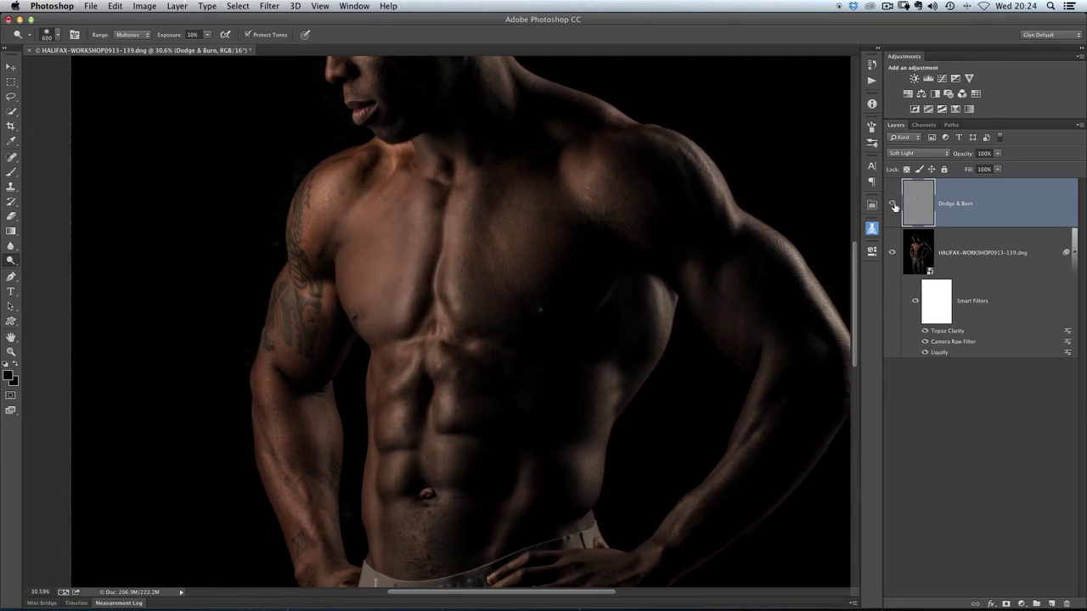
left_click(893, 205)
left_click(893, 205)
left_click(892, 205)
left_click(892, 204)
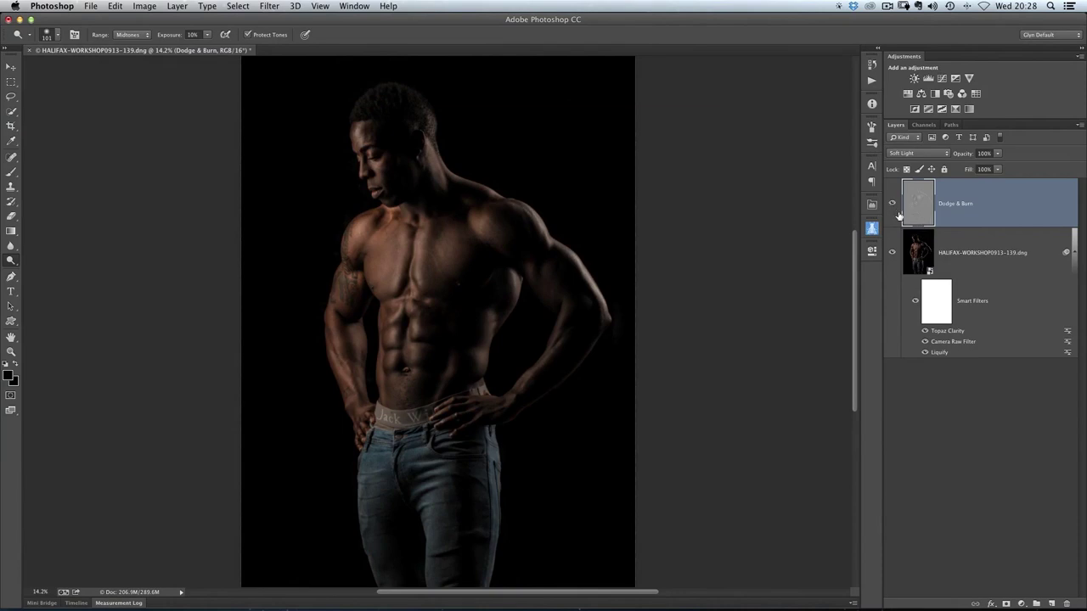
- Compare the whole figure with the Dodge & Burn layer hidden and shown and examine the overall shading
left_click(892, 205)
left_click(892, 204)
left_click(891, 204)
left_click(892, 205)
left_click(891, 205)
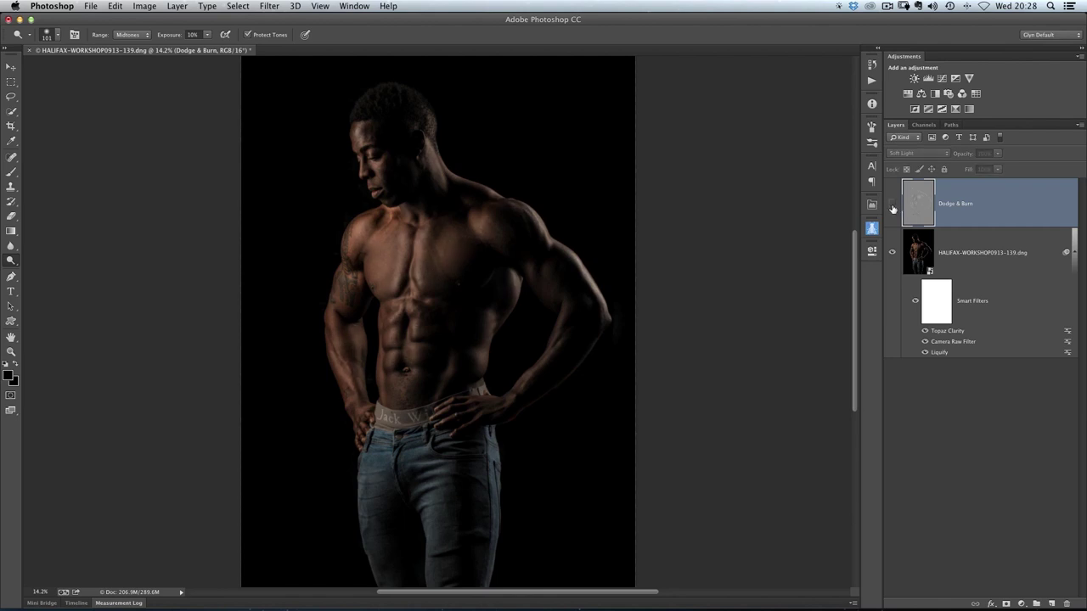
left_click(891, 205)
left_click(891, 204)
left_click(891, 207)
left_click(893, 212)
left_click(891, 205)
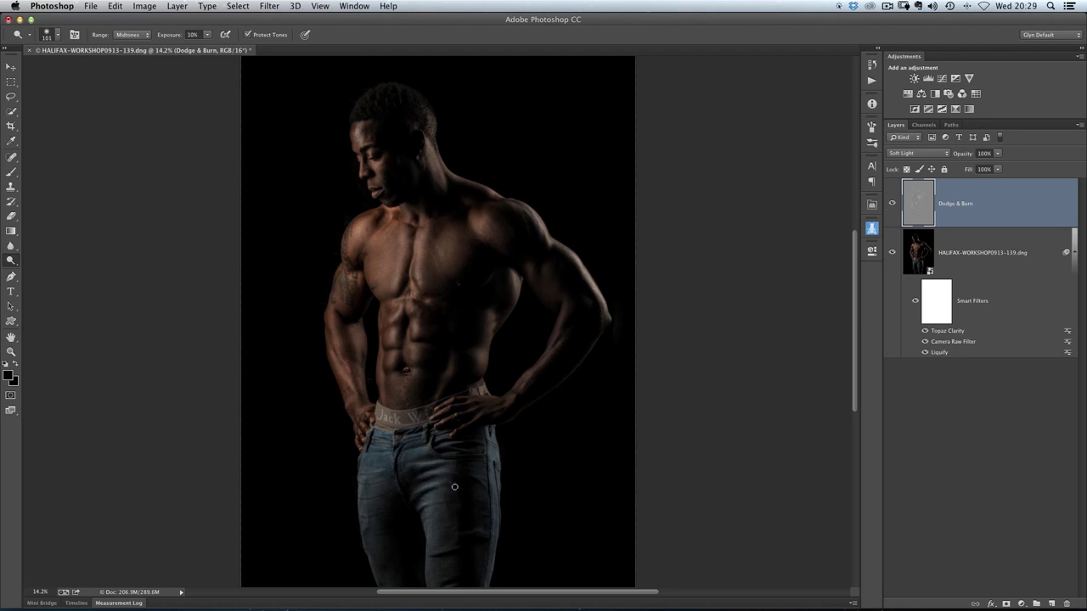
scroll(448, 346, "down", 2)
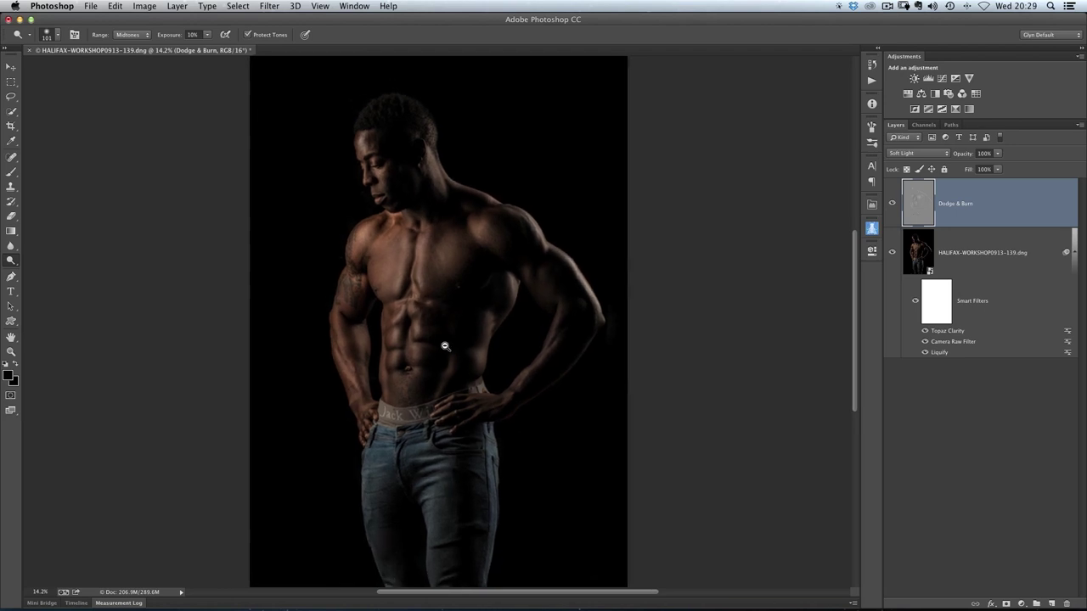
left_click(442, 343)
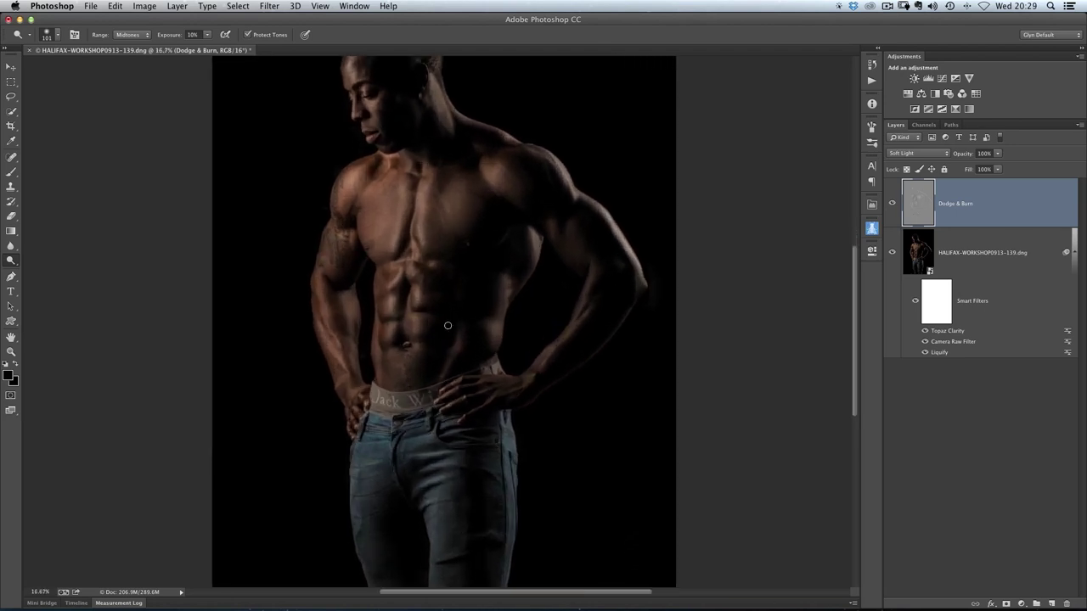
left_click(447, 310, "alt")
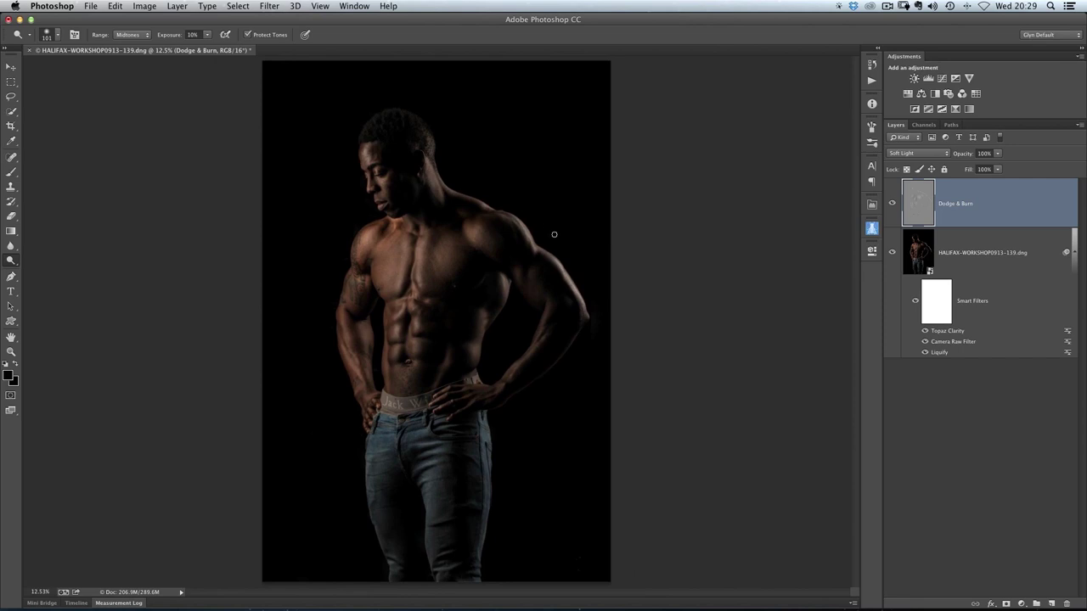
- Add a Gradient Map adjustment layer above the Dodge & Burn layer and open its black-to-white gradient for editing
key("v")
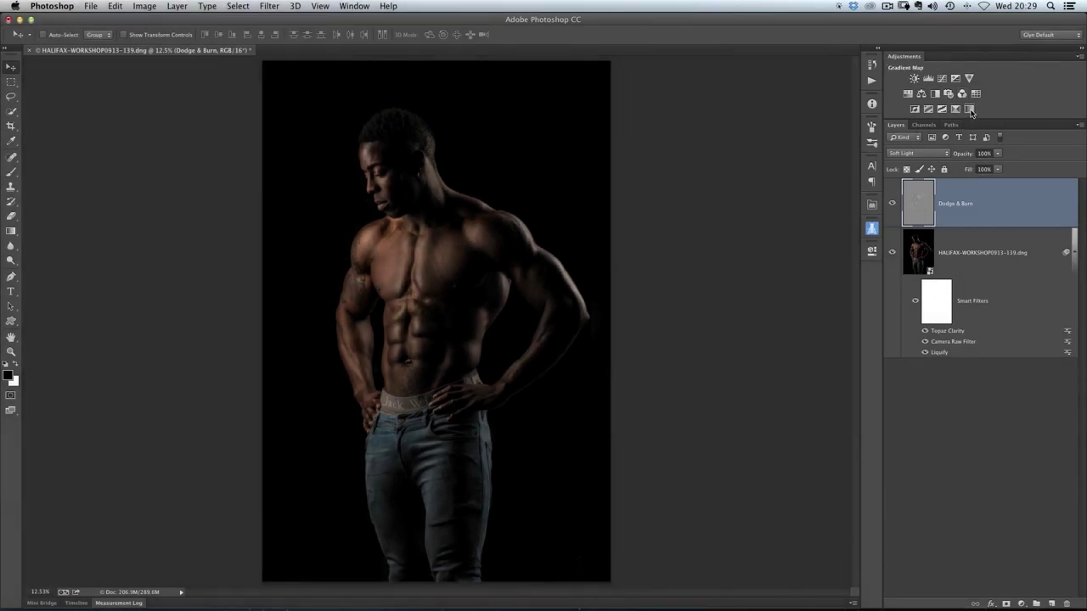
left_click(970, 109)
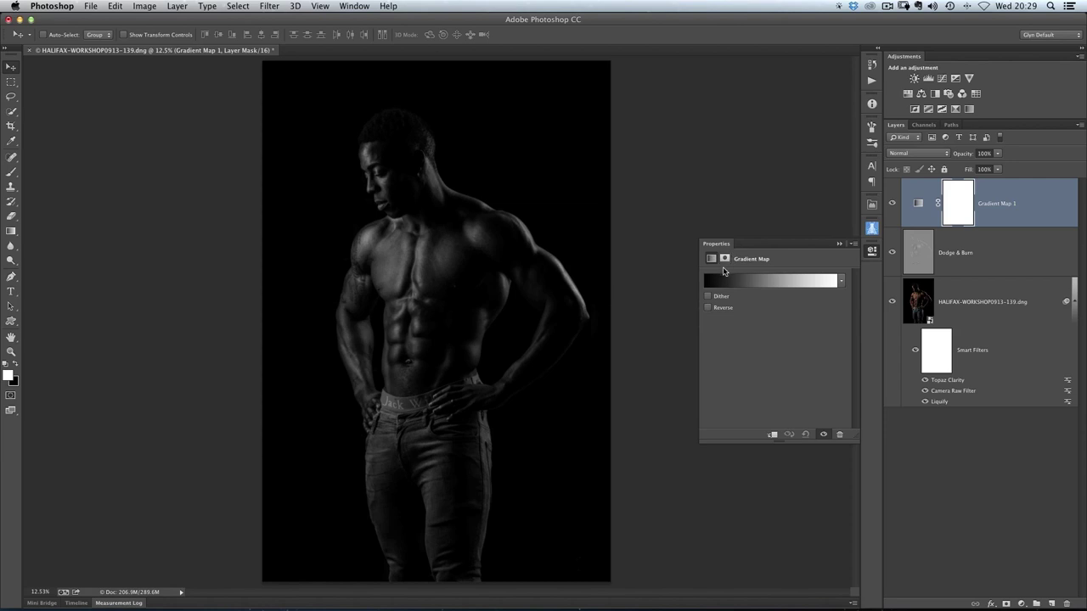
left_click(769, 282)
left_click_drag(729, 105, 669, 77)
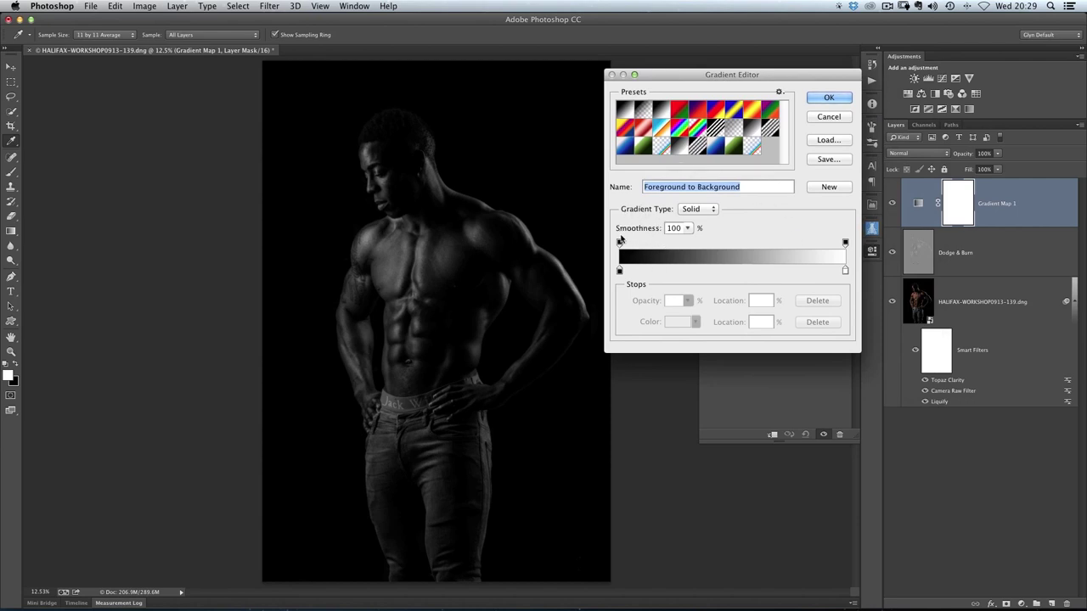
- Try the gradient's smoothness setting and select its black and white colour stops
left_click(687, 227)
left_click_drag(691, 242, 730, 237)
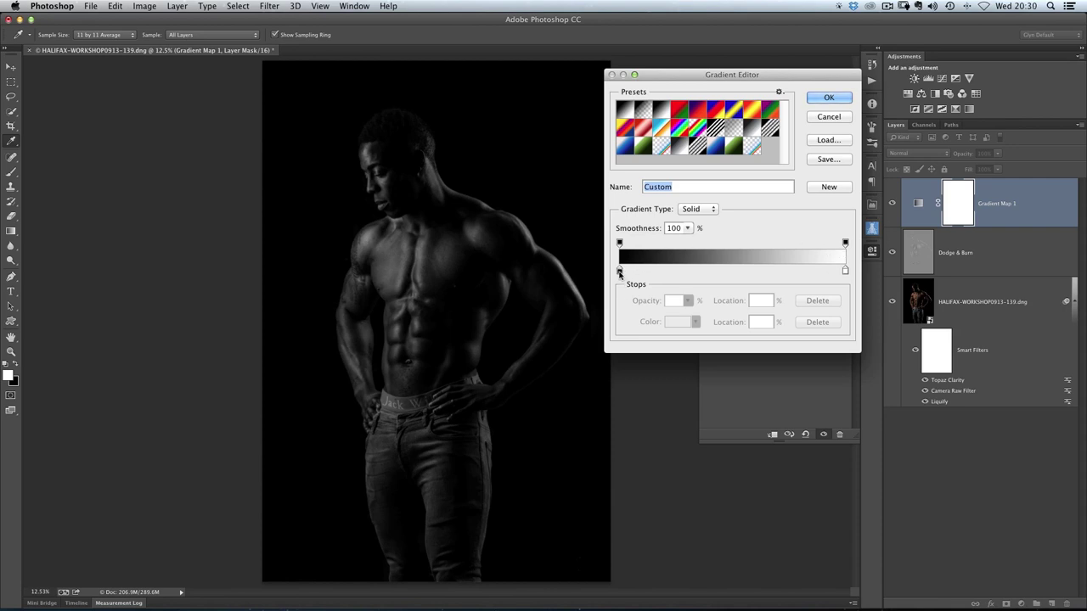
mouse_move(620, 270)
left_mouse_down()
mouse_move(659, 273)
mouse_move(620, 271)
left_mouse_up()
mouse_move(846, 273)
left_mouse_down()
mouse_move(793, 271)
mouse_move(847, 270)
left_mouse_up()
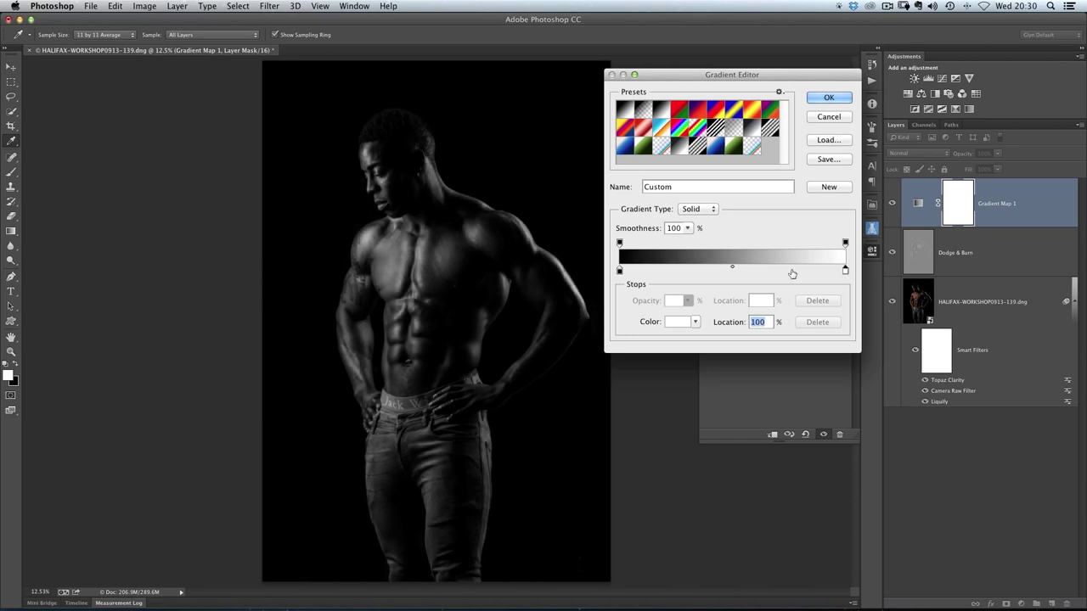
- Try a white colour stop at 48% on the gradient and remove it again
mouse_move(733, 269)
left_mouse_down()
mouse_move(715, 269)
mouse_move(735, 269)
left_mouse_up()
left_click(726, 269)
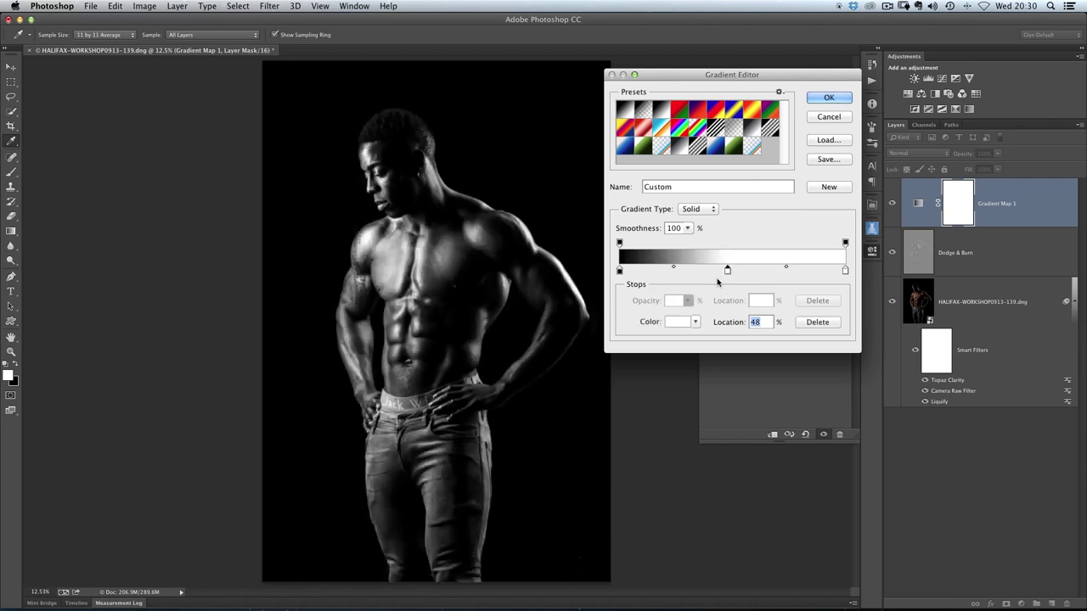
left_click_drag(727, 271, 711, 335)
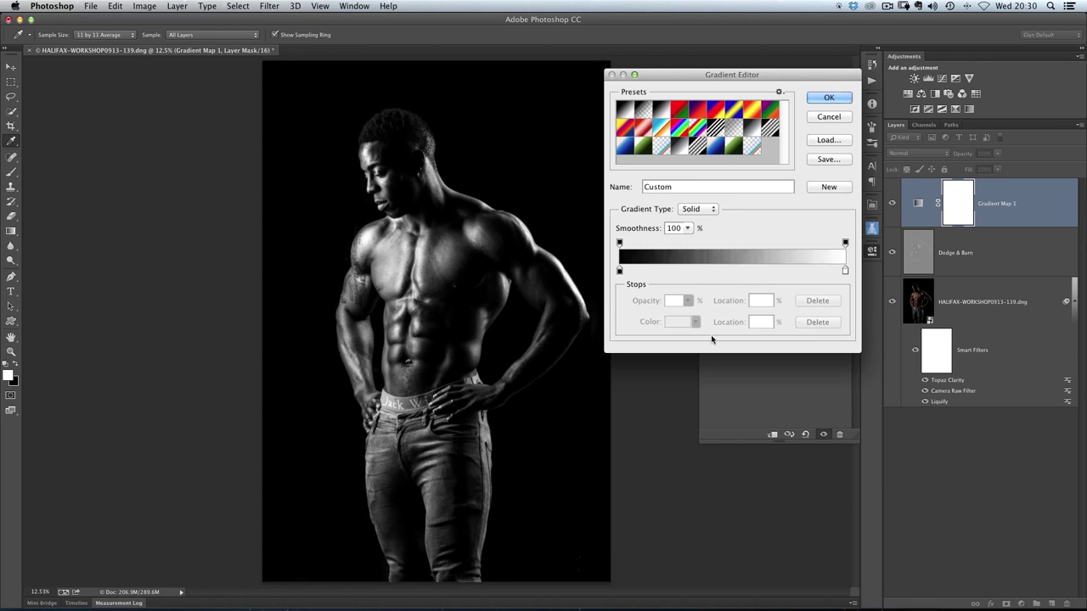
- Shift the midpoint between the gradient's black and white stops to 53% and accept the edited gradient
left_click(845, 270)
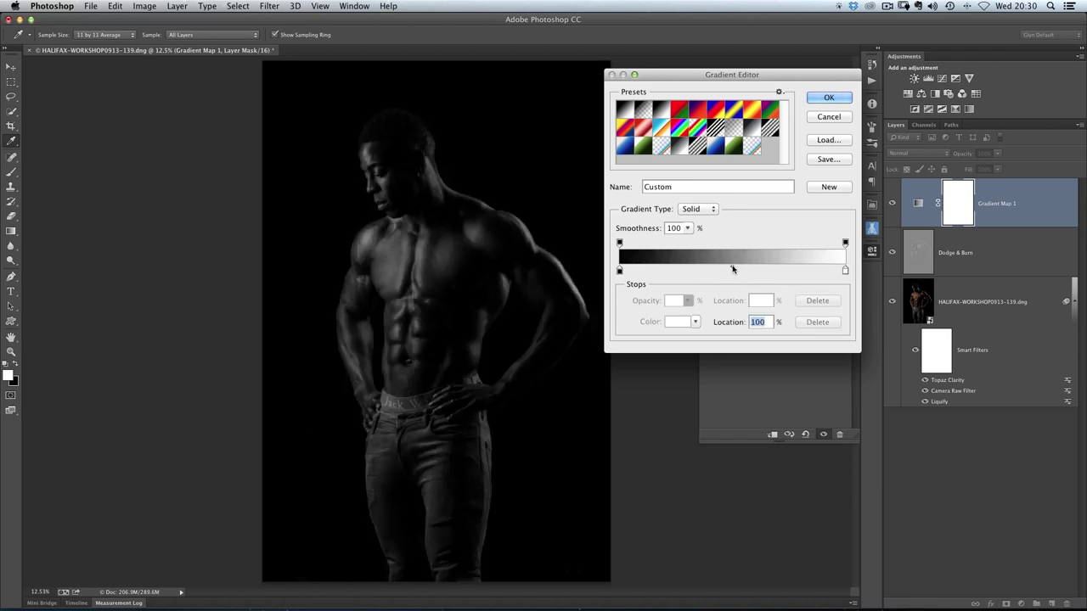
left_click_drag(733, 267, 739, 267)
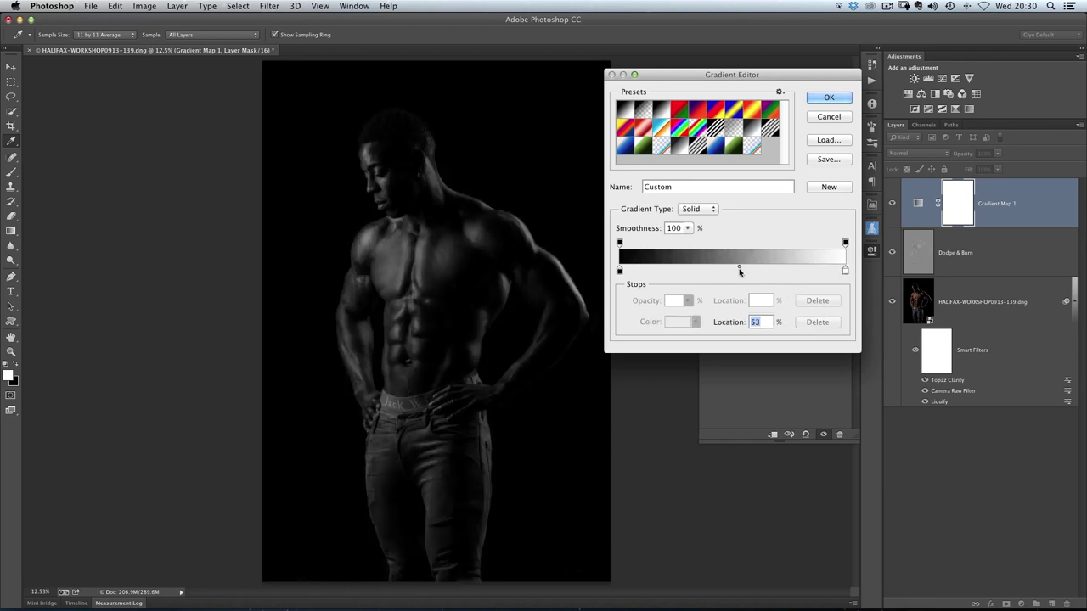
left_click(845, 270)
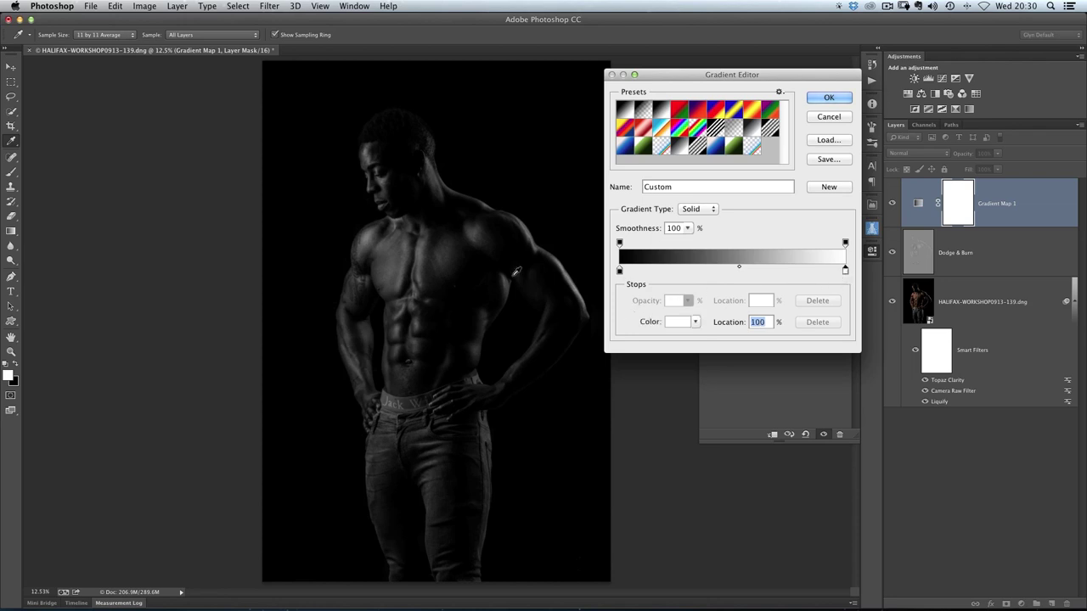
left_click(829, 98)
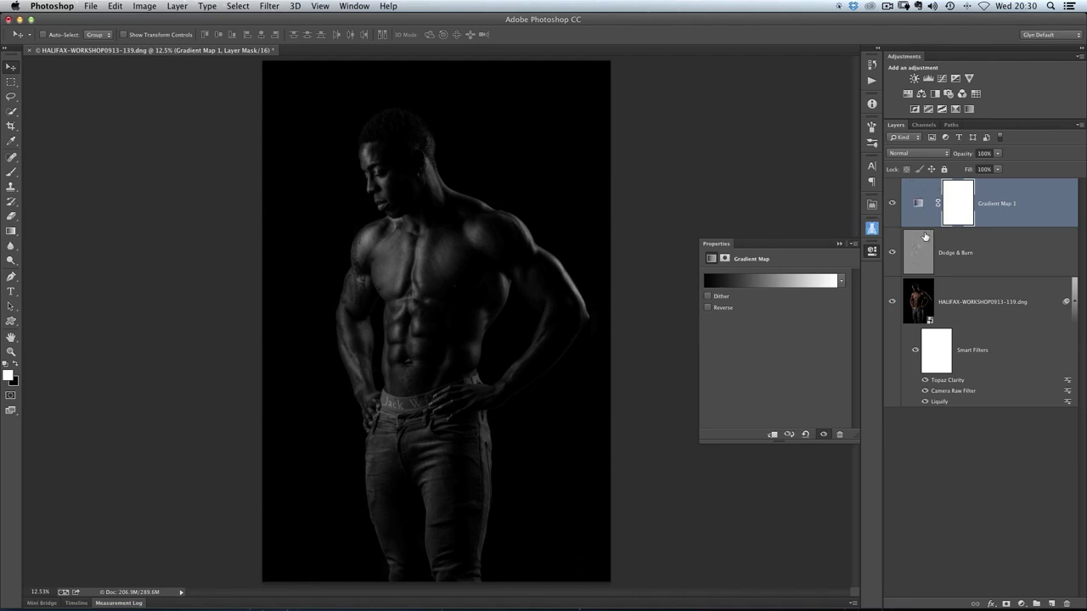
- Set the Gradient Map 1 layer's opacity to 75% and inspect the muted skin tones on the figure
key("7")
left_click(424, 336)
left_click(438, 341, "alt")
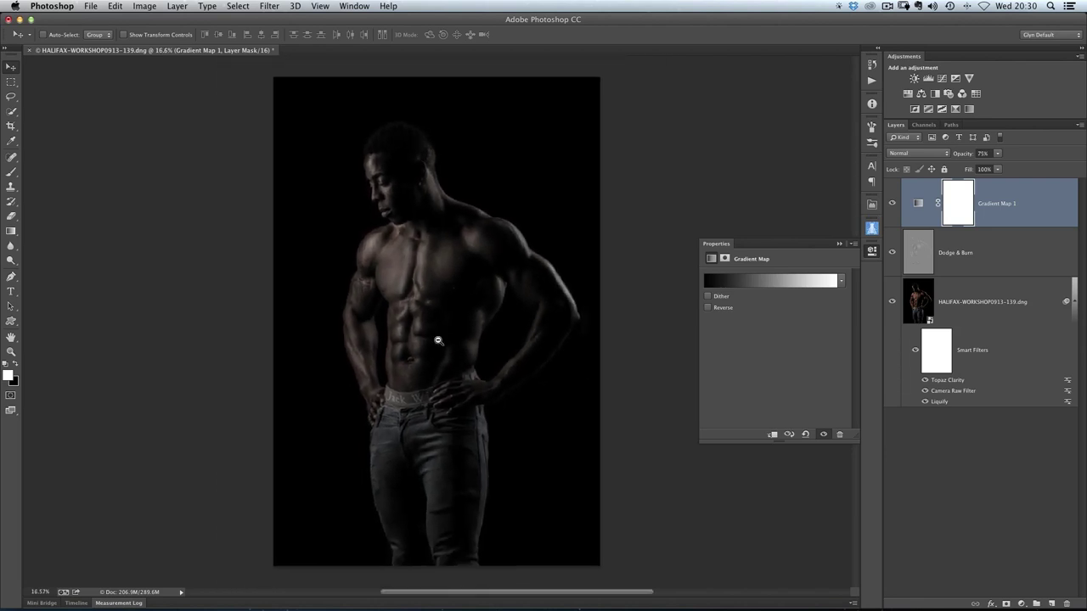
left_click_drag(461, 315, 484, 321)
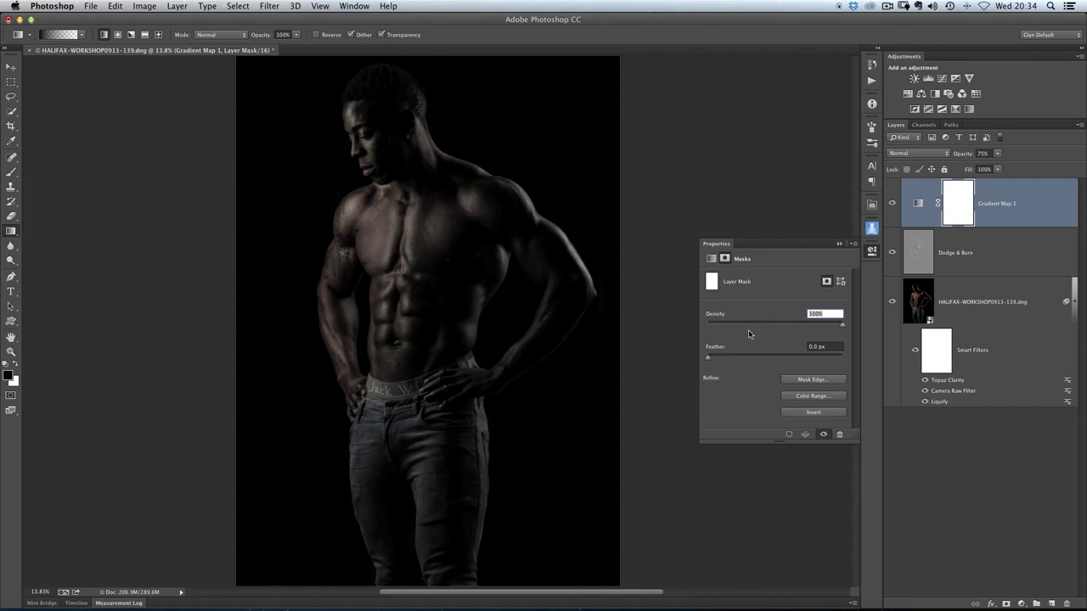
- Put away the layer properties, add a new empty layer above Gradient Map 1 and make black the foreground colour
left_click(871, 251)
left_click(871, 252)
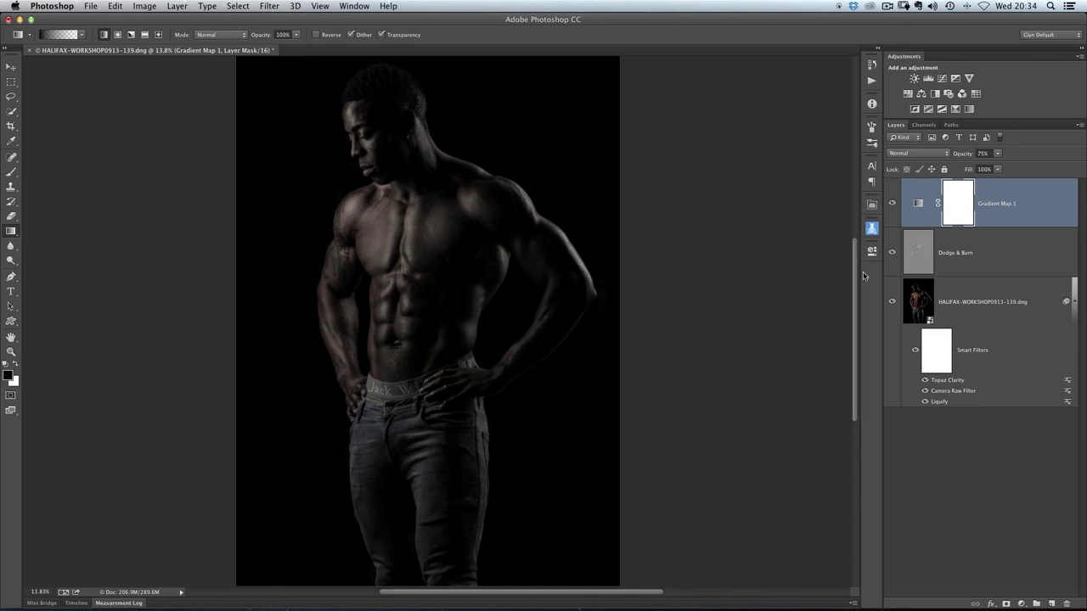
left_click(1051, 604)
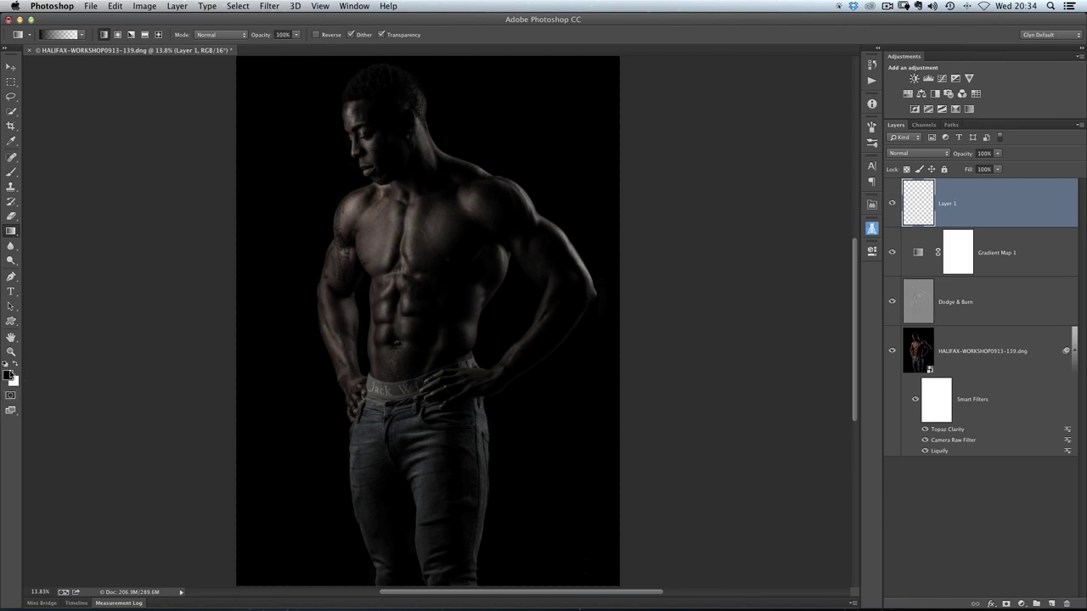
key("x")
key("x")
key("x")
key("x")
key("x")
key("x")
key("x")
key("x")
- Draw a short black Foreground to Transparent gradient on the new layer, from just below the image's bottom edge upward over the jeans
left_click_drag(10, 232, 43, 235)
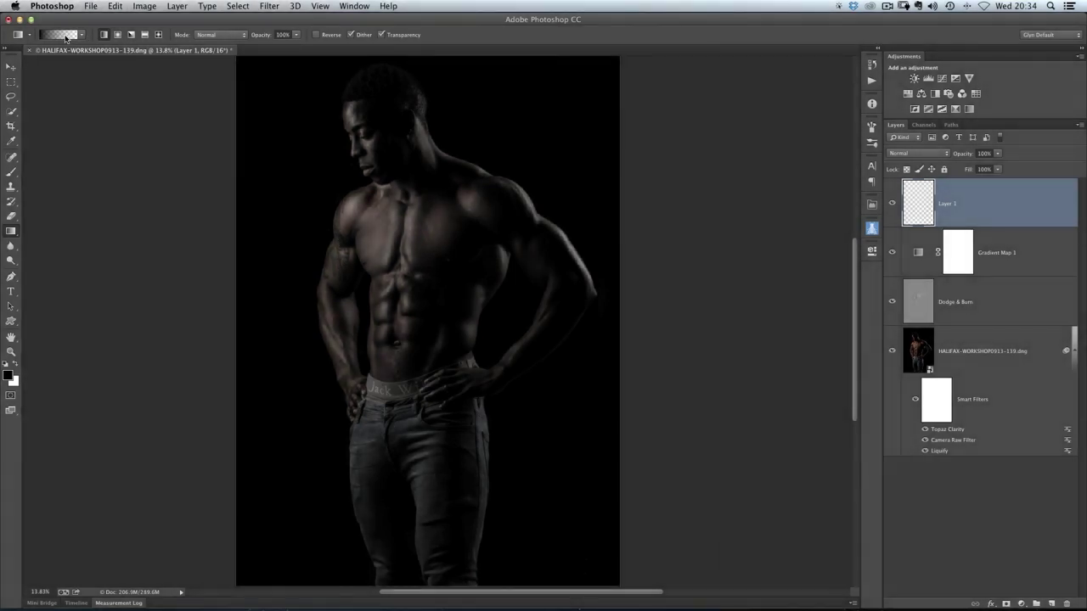
left_click(65, 36)
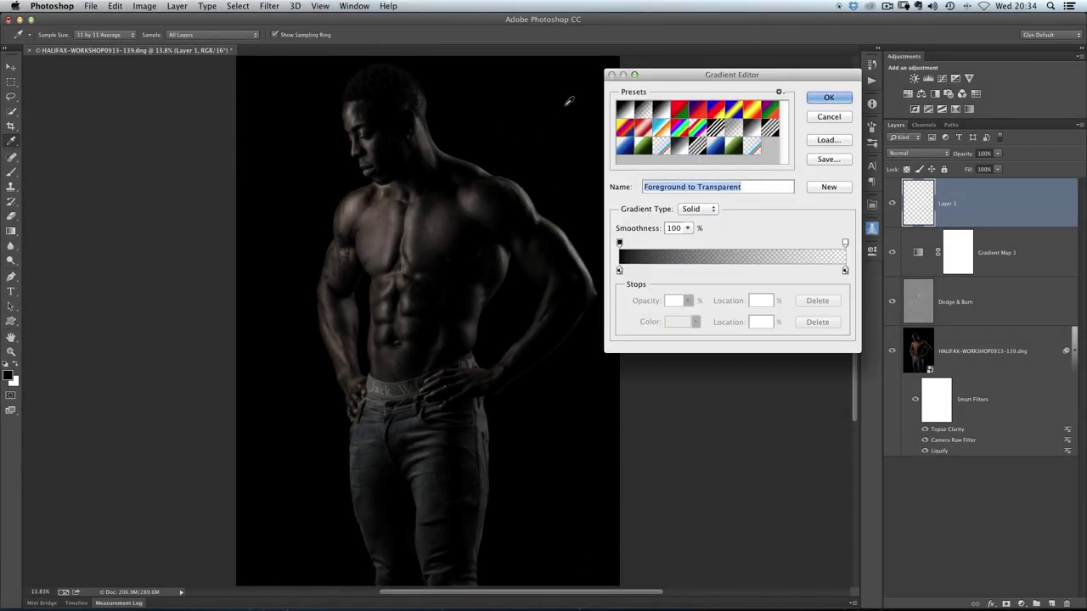
left_click_drag(654, 75, 660, 156)
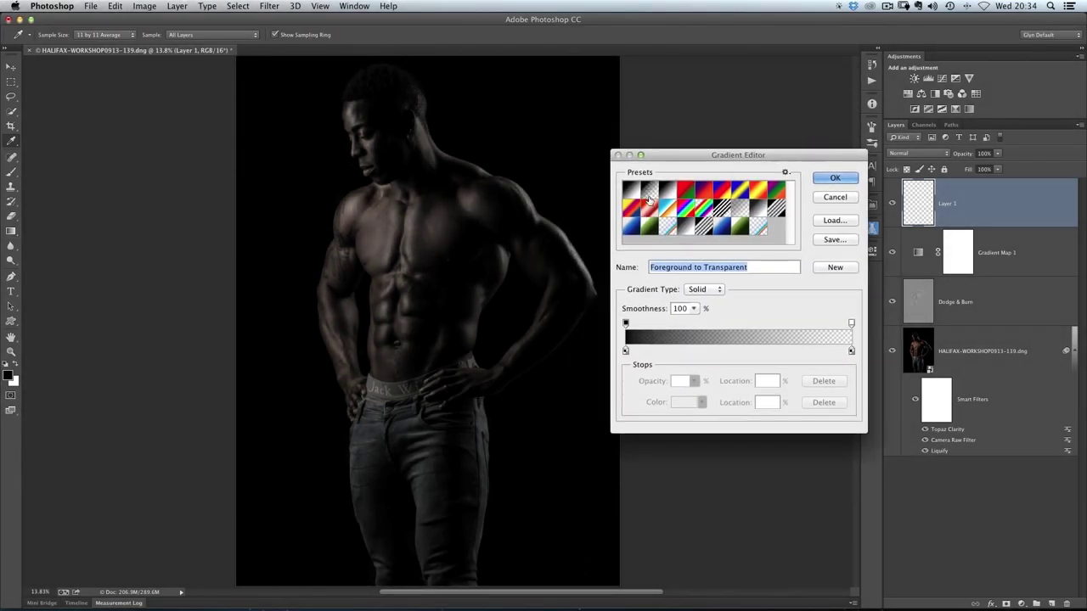
left_click(834, 178)
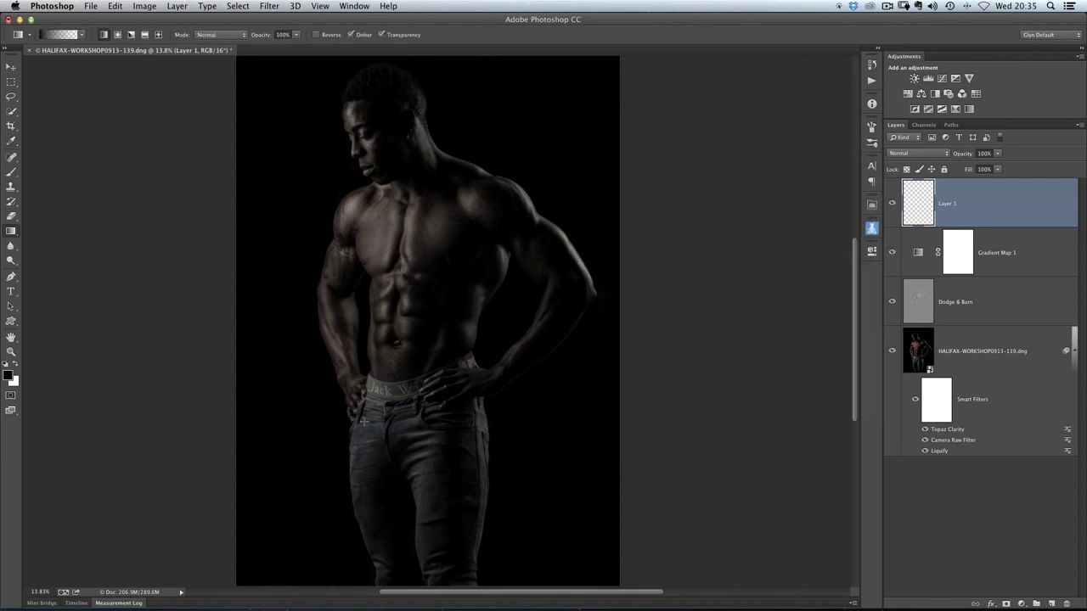
scroll(381, 419, "down", 2)
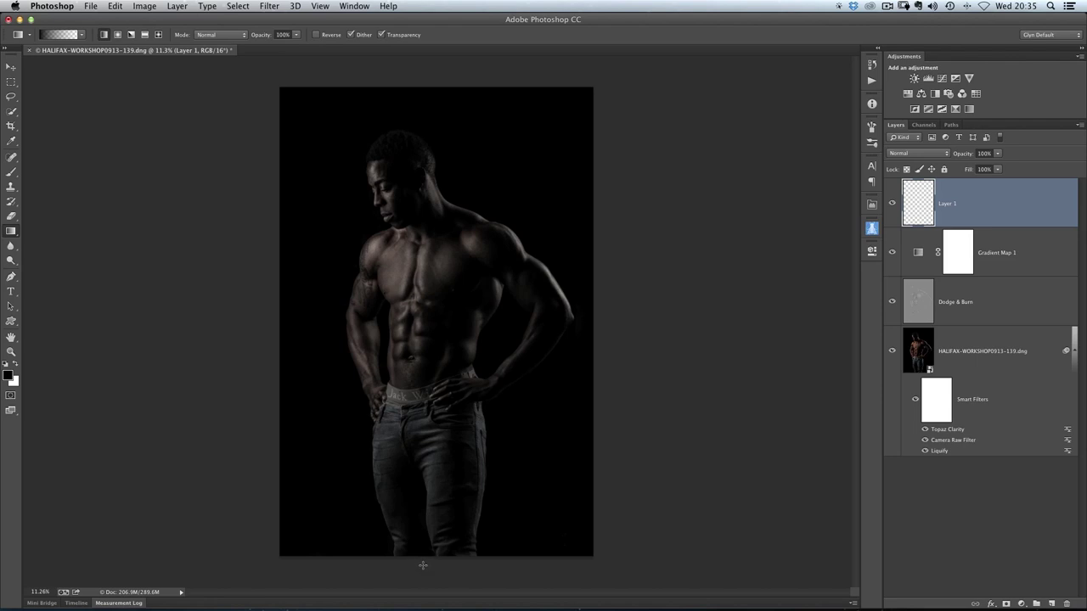
left_click_drag(423, 565, 427, 500)
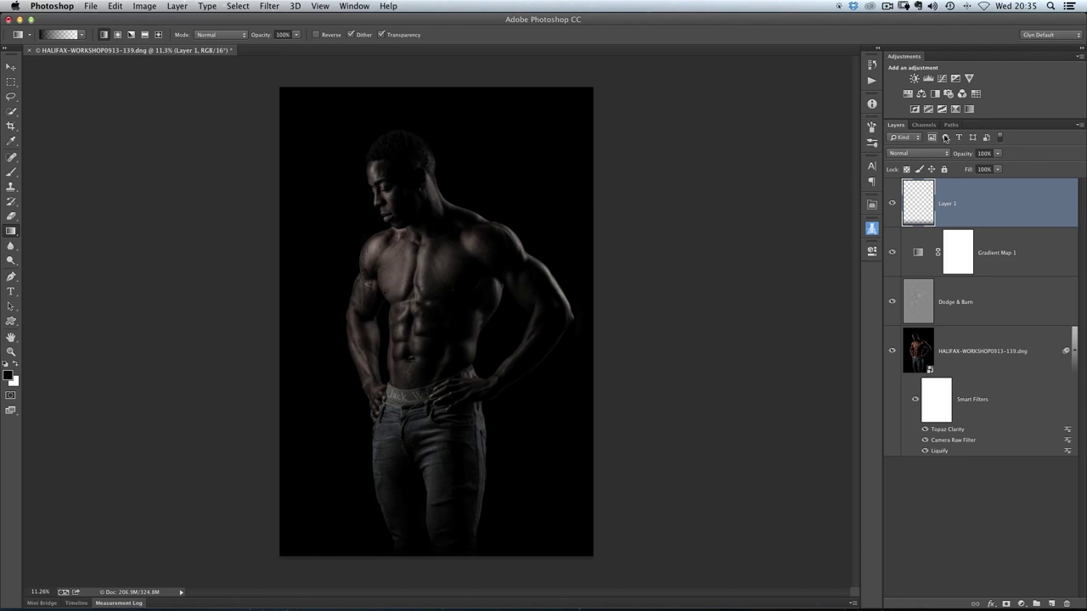
- Lower the gradient layer's opacity to 68%, comparing the jeans with the layer hidden and shown
left_click_drag(963, 155, 952, 154)
left_click_drag(964, 155, 959, 154)
left_click(892, 205)
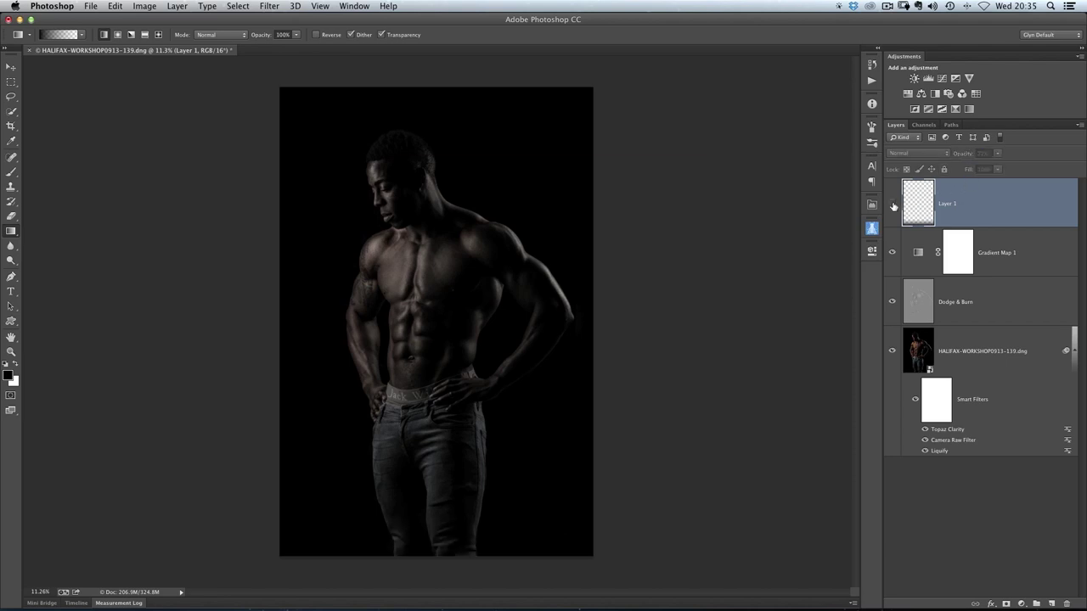
left_click(892, 205)
left_click_drag(963, 155, 957, 154)
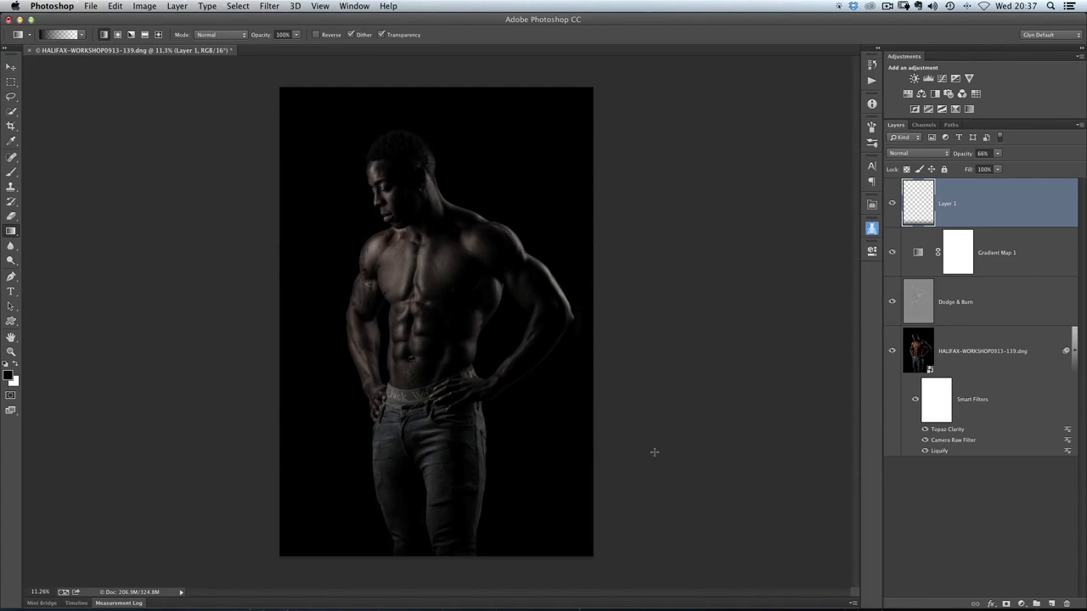
- Rename the layer holding the black fade as Gradient
double_click(948, 206)
type("4")
type("radient")
key("Return")
- Select the whole canvas, copy it merged and paste the result as a new layer above the Gradient layer
left_click(238, 6)
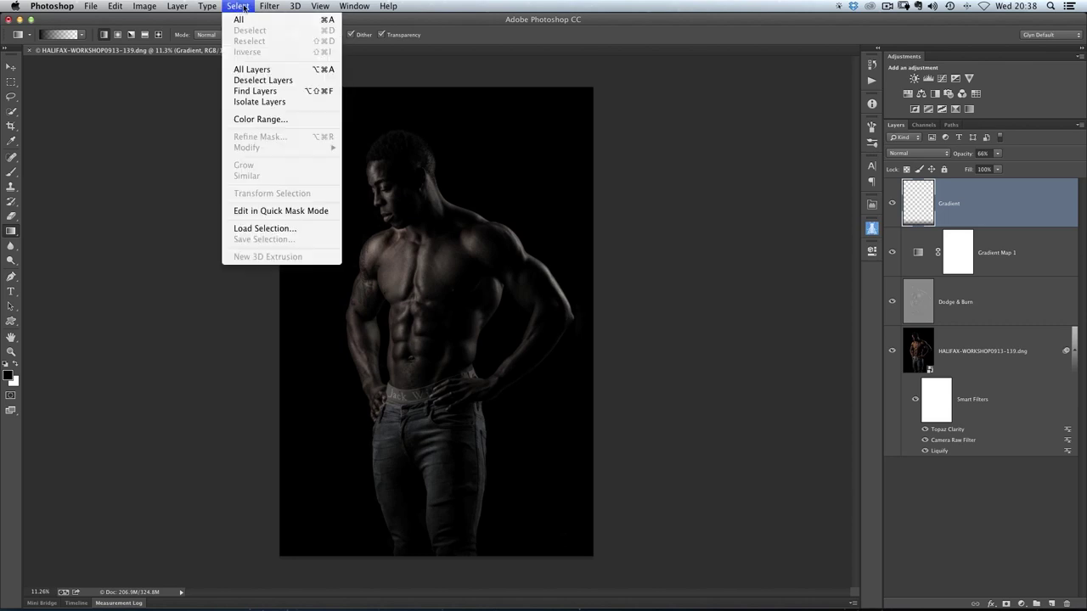
left_click(252, 20)
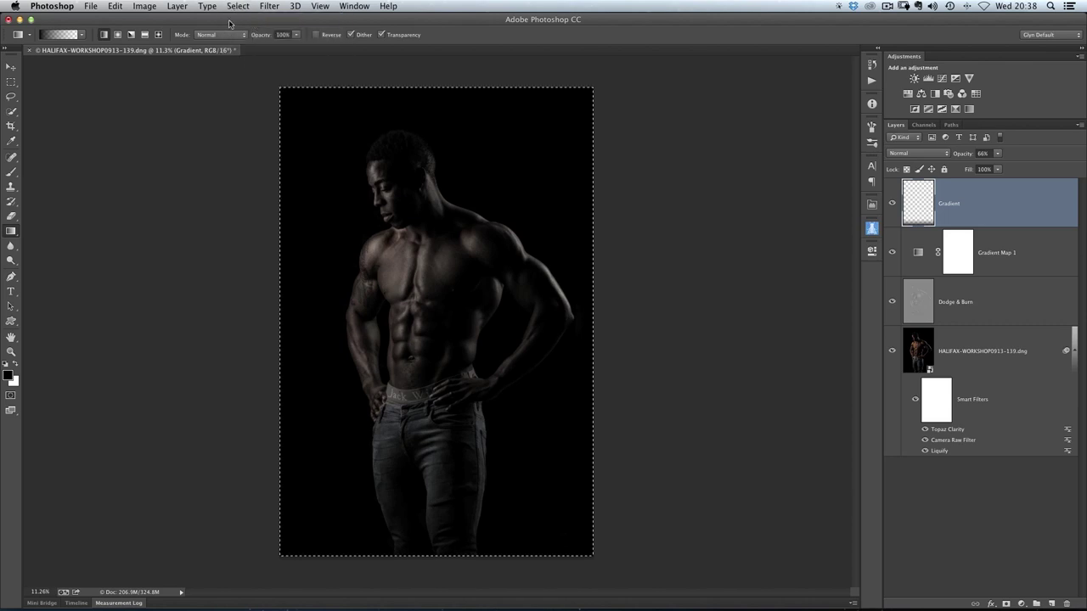
left_click(114, 6)
left_click(140, 97)
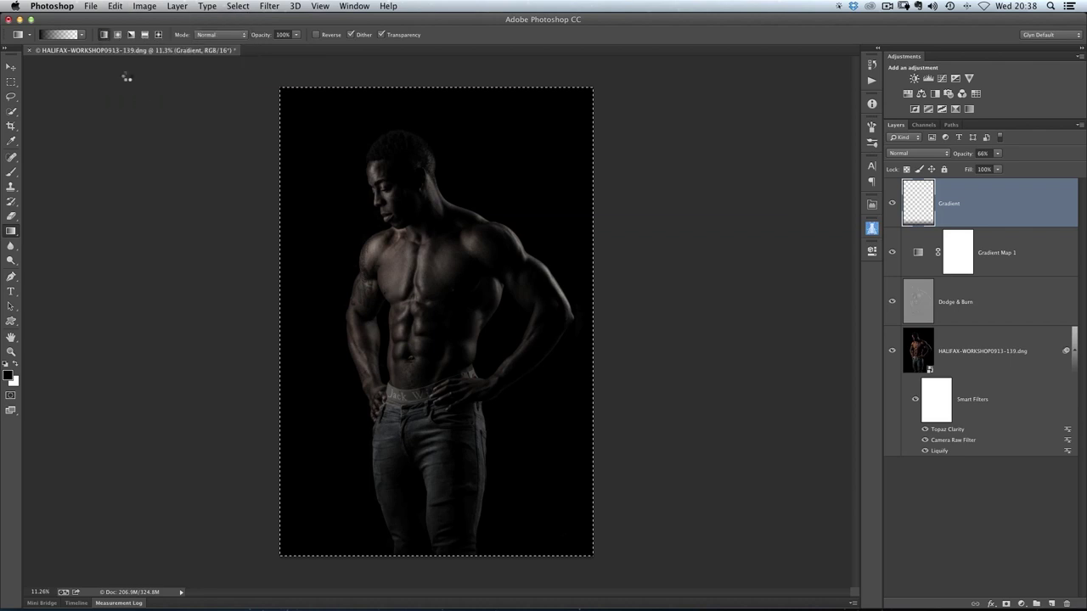
left_click(114, 5)
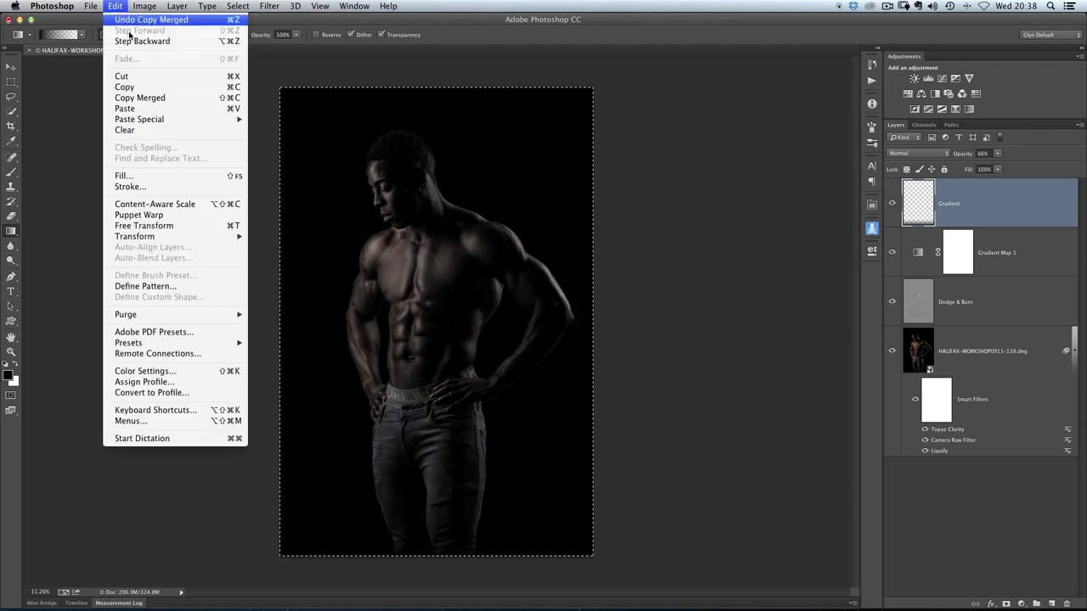
left_click(136, 109)
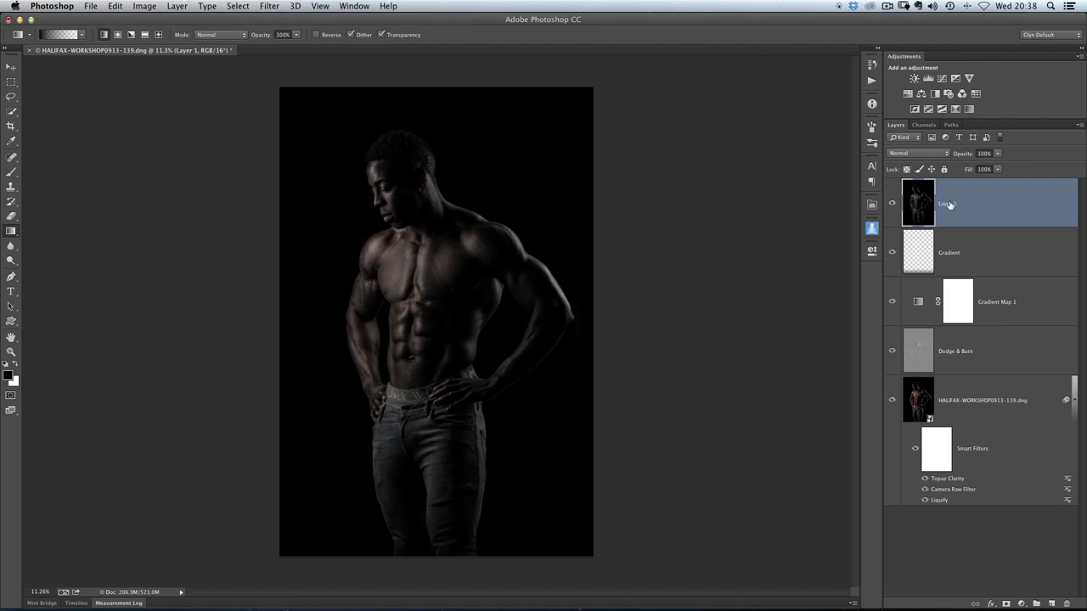
- Rename the pasted composite layer as Merged
double_click(944, 204)
type("Merged")
key("Return")
- Widen the Merged layer to 105% with Free Transform, keeping its height at 100%, and apply the transformation
key("v")
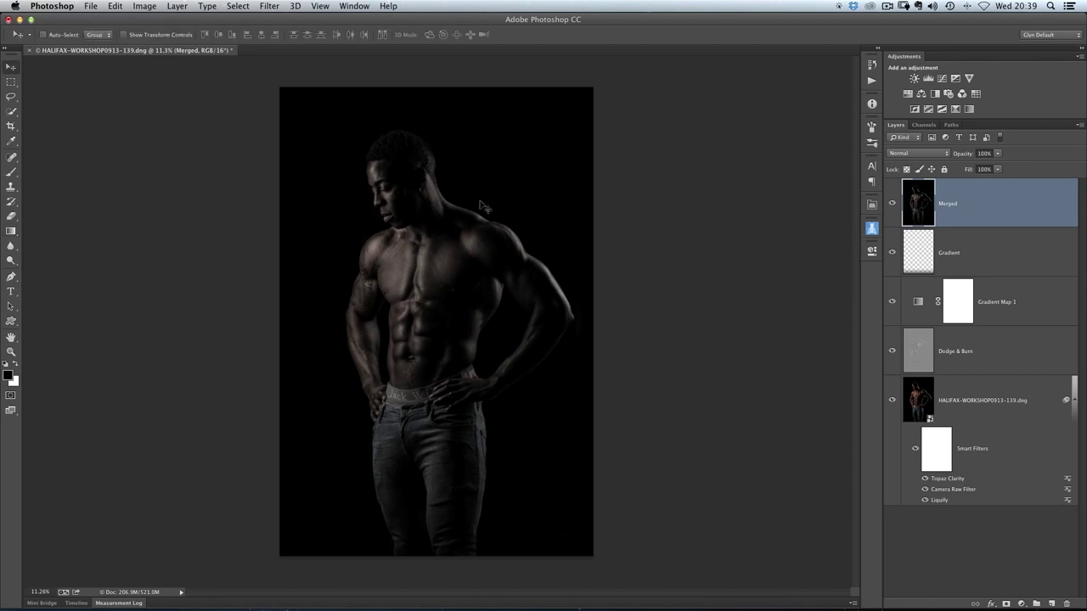
left_click(114, 6)
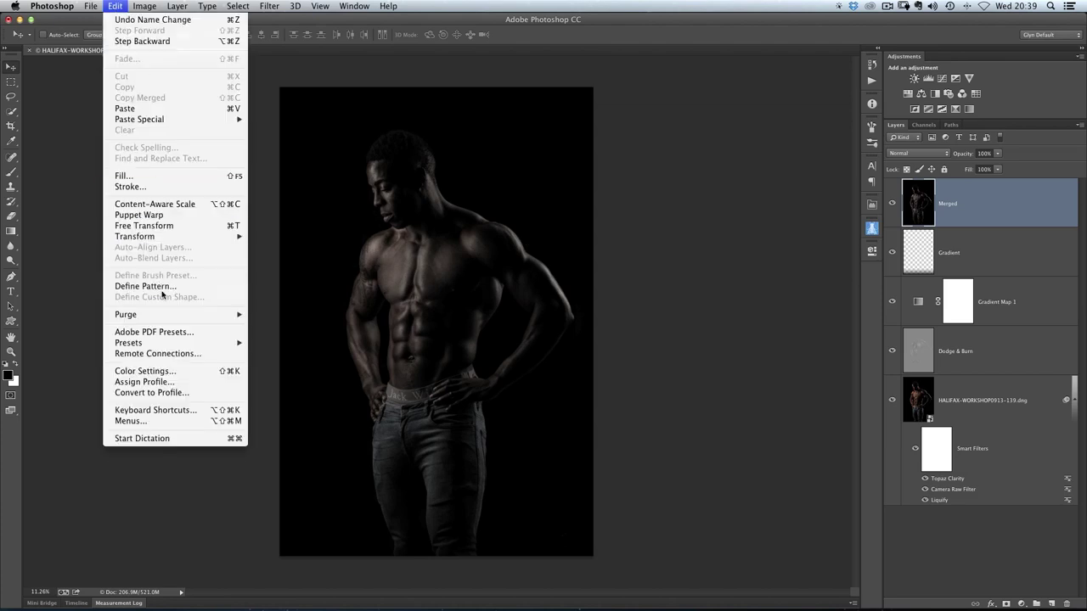
left_click(157, 233)
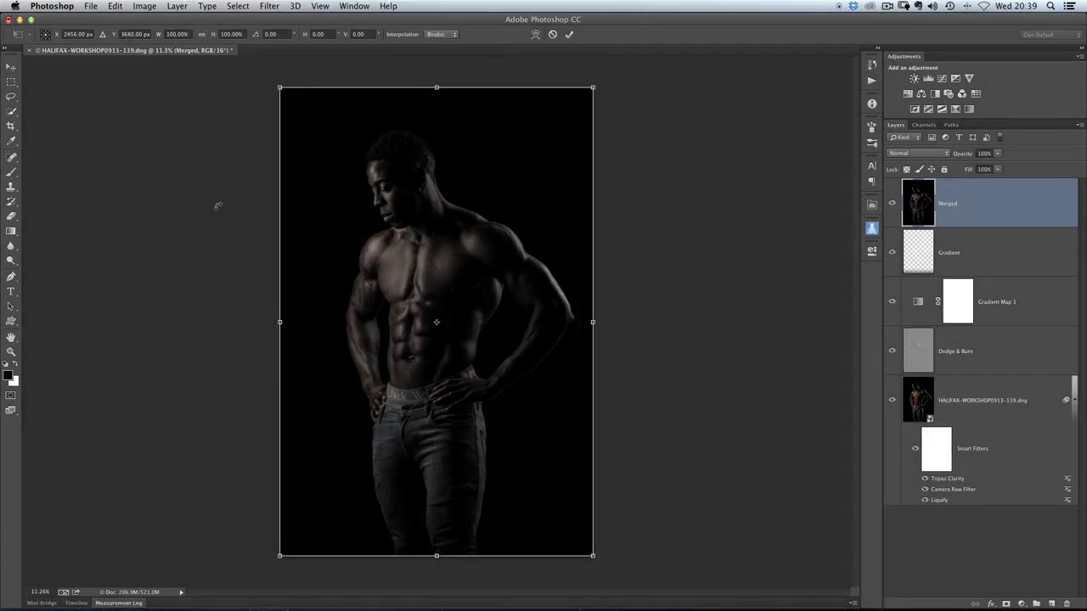
left_click(174, 34)
type("105")
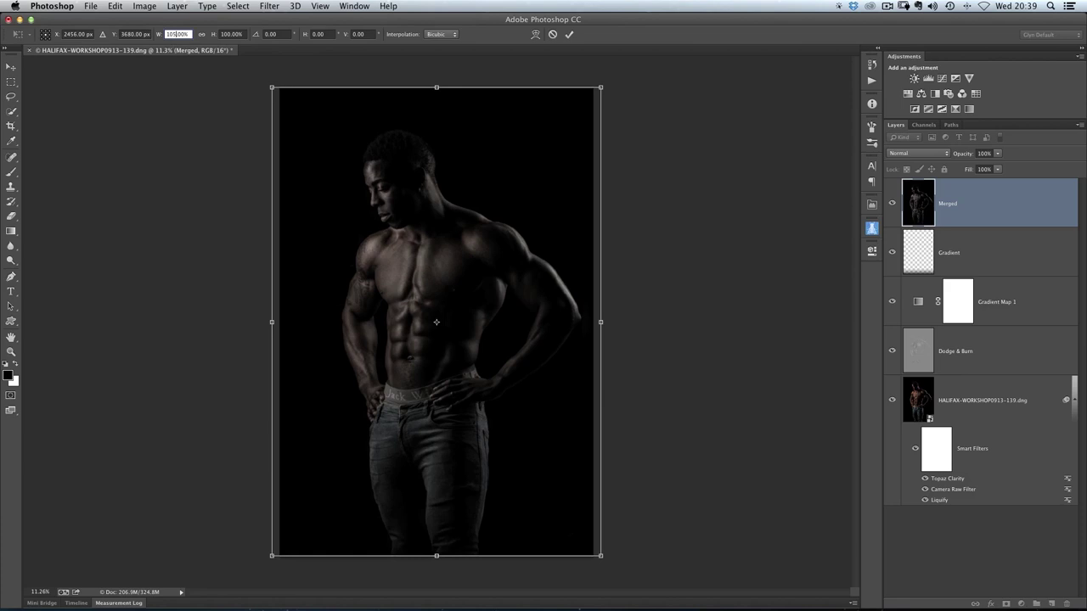
key("Return")
left_click(569, 34)
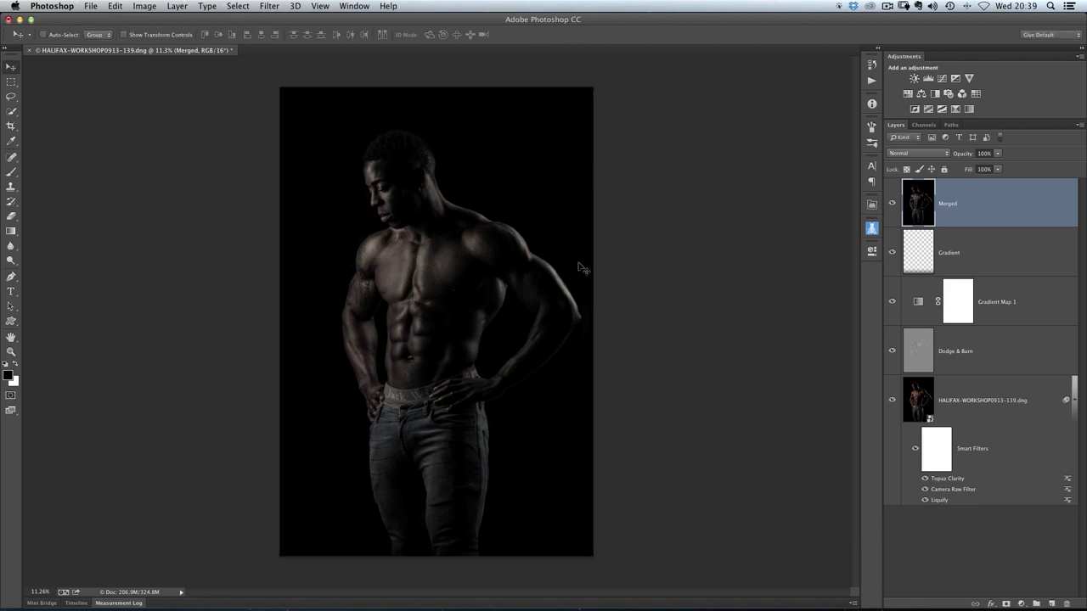
- Nudge the widened Merged layer slightly to the left so the outer elbow sits clear of the image edge
key("shift+Left")
key("shift+Left")
key("shift+Left")
key("shift+Left")
key("shift+Left")
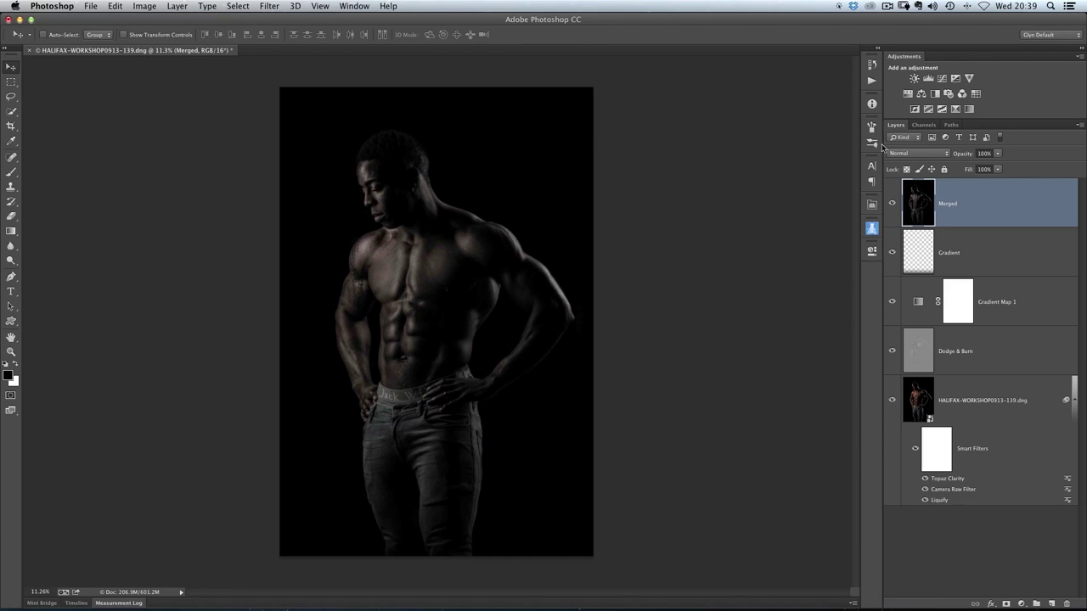
- Compare the figure with the Merged layer hidden and shown, and examine the head and upper body up close
left_click(893, 204)
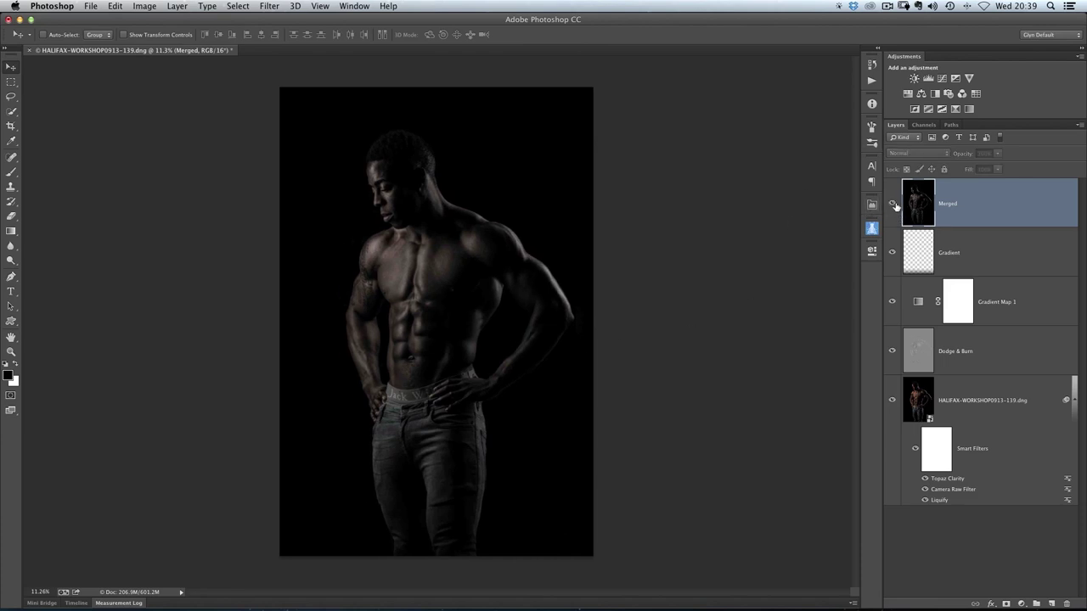
left_click(892, 204)
left_click(893, 203)
left_click(893, 204)
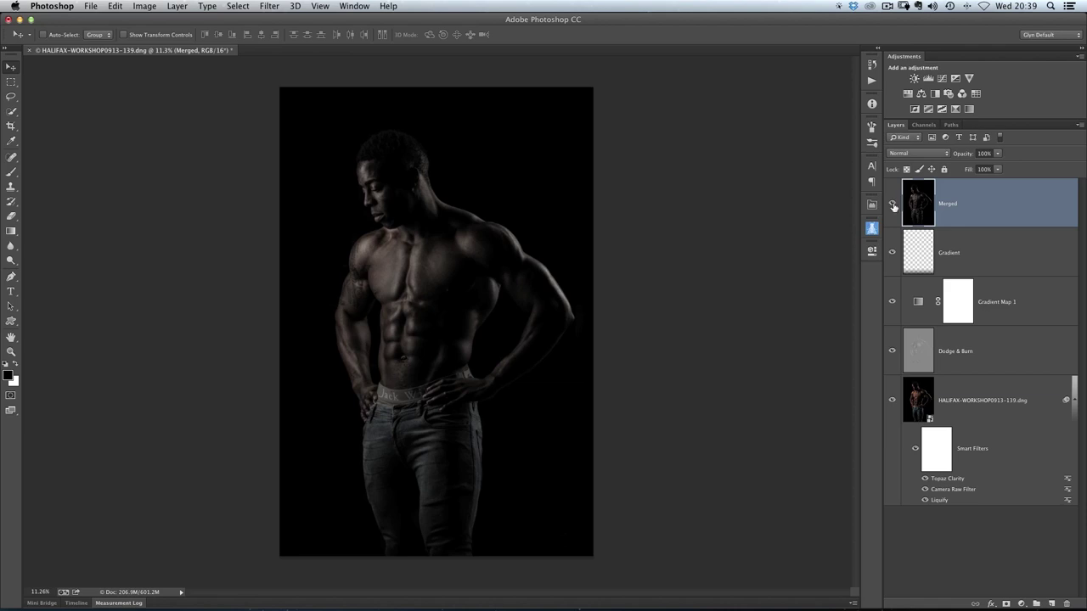
left_click(893, 203)
left_click(892, 205)
left_click(893, 204)
left_click(892, 204)
left_click(892, 204)
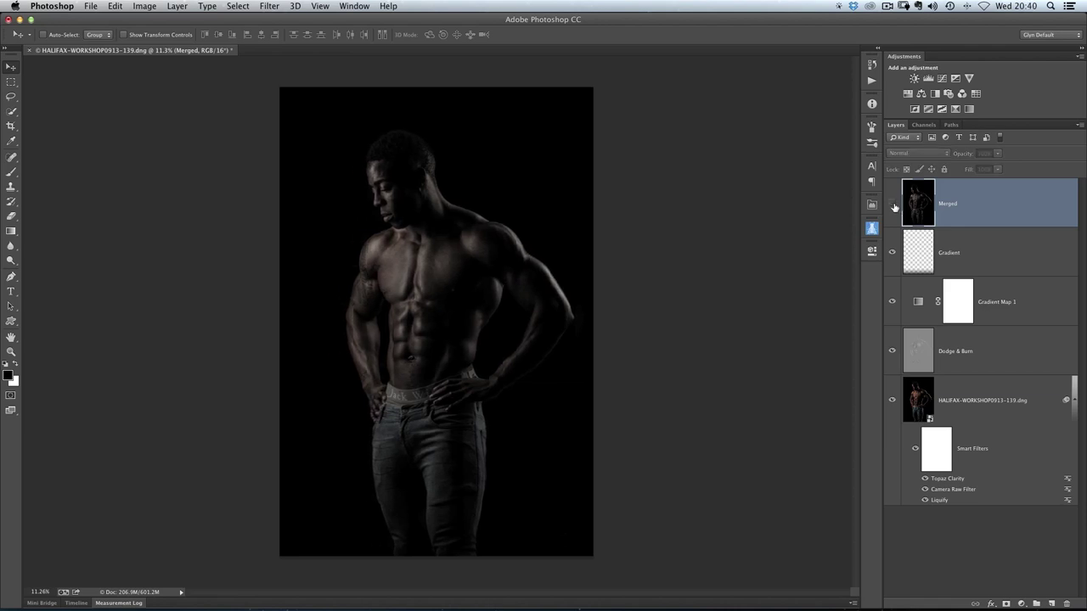
left_click(893, 204)
left_click(893, 205)
left_click(893, 205)
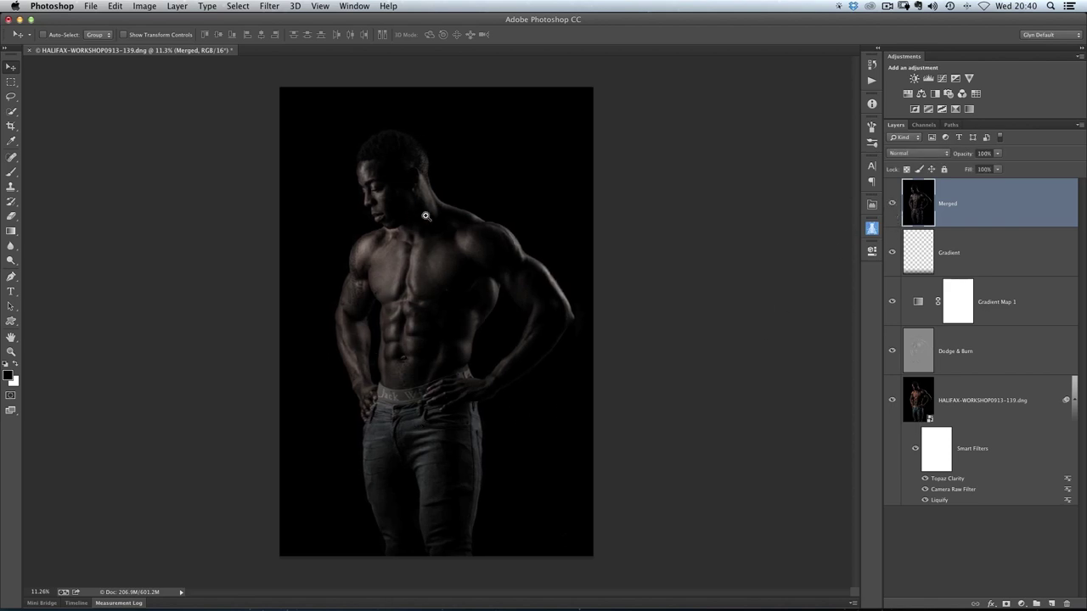
scroll(418, 212, "up", 5)
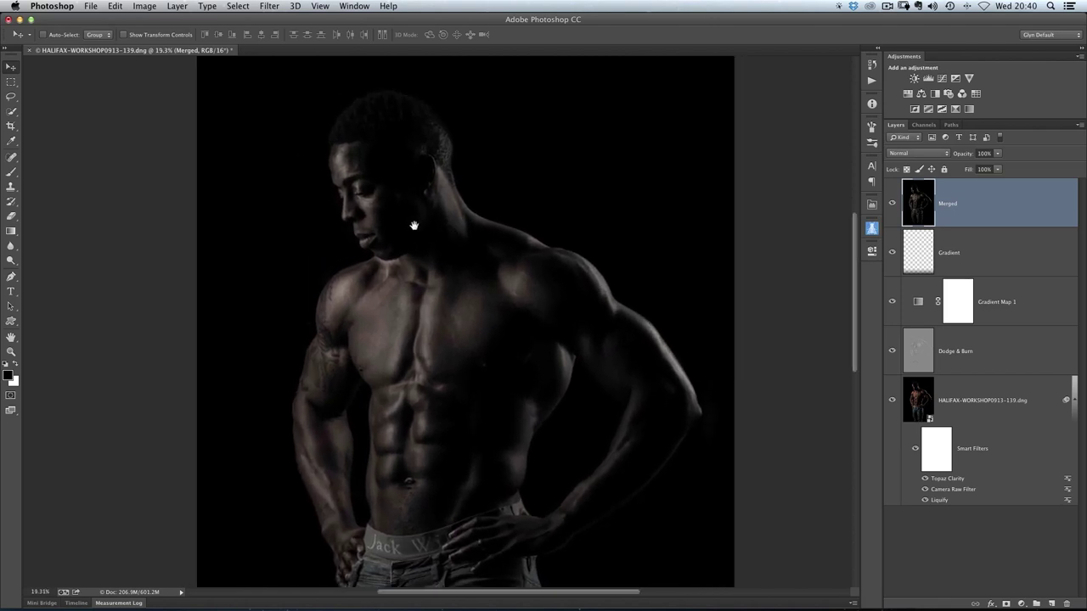
scroll(443, 236, "up", 2)
scroll(444, 254, "down", 6)
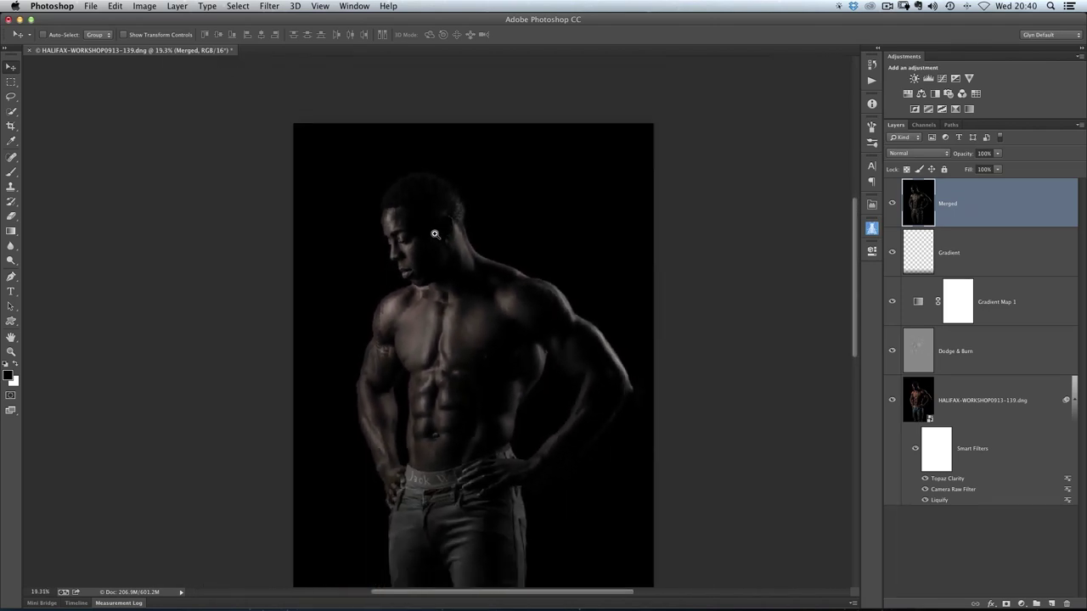
scroll(425, 204, "up", 3)
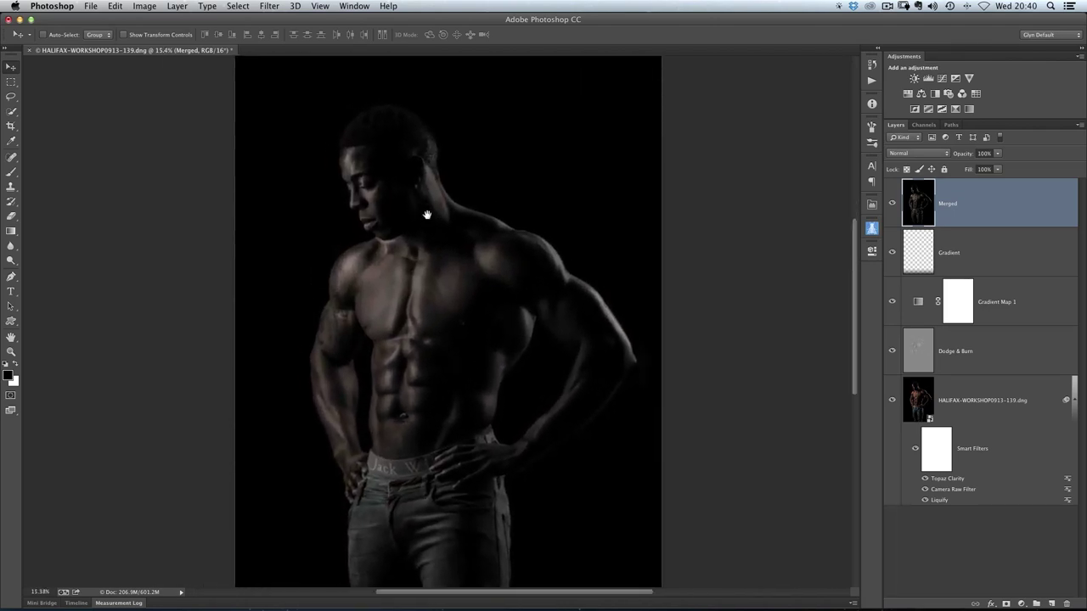
scroll(440, 228, "up", 4)
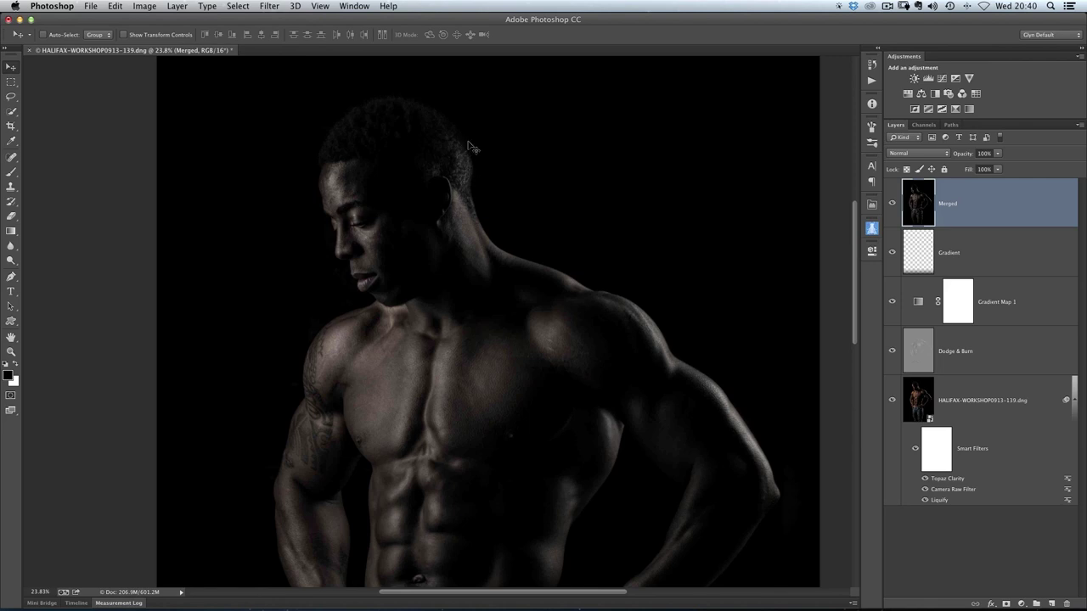
- Lasso loosely around the head and neck, copy the selection to a new layer, and view that layer on its own
key("l")
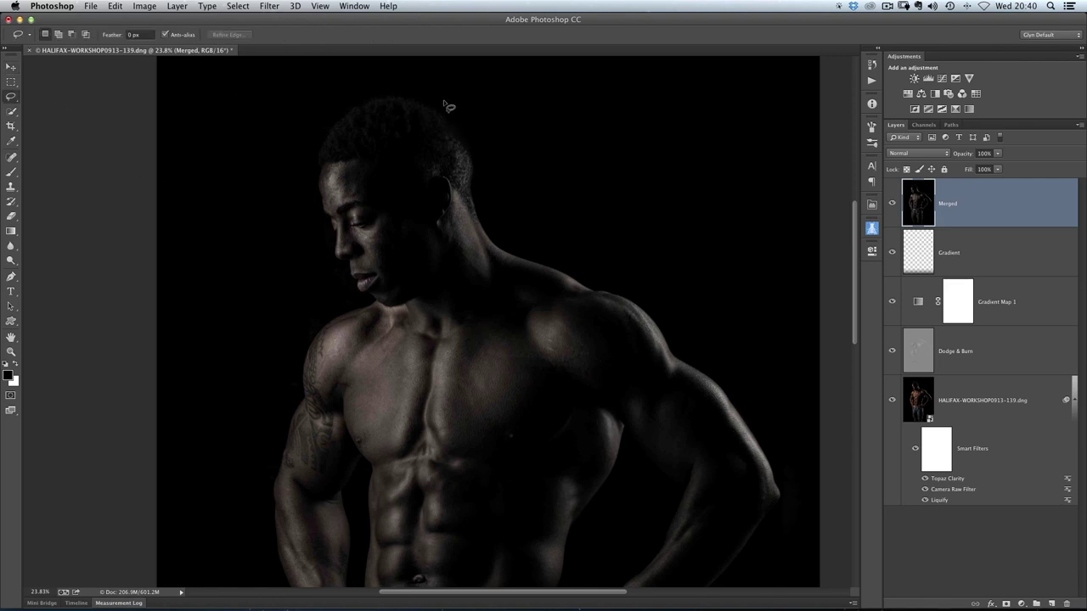
mouse_move(442, 98)
left_mouse_down()
mouse_move(493, 175)
mouse_move(494, 253)
mouse_move(429, 313)
mouse_move(388, 319)
mouse_move(350, 297)
mouse_move(323, 252)
mouse_move(294, 142)
mouse_move(323, 101)
mouse_move(378, 86)
mouse_move(443, 98)
left_mouse_up()
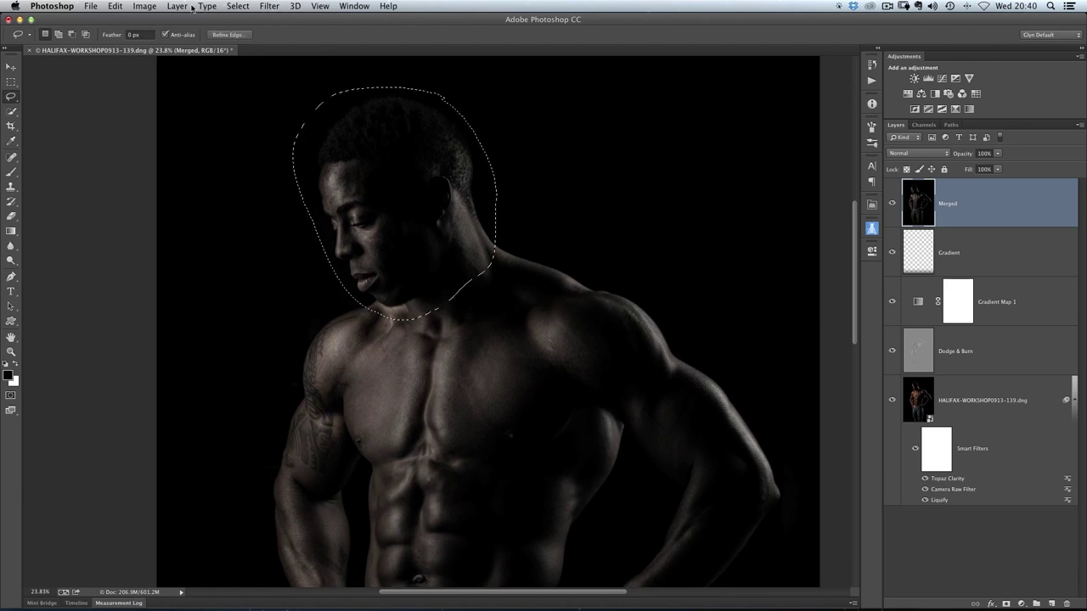
left_click(176, 6)
mouse_move(246, 20)
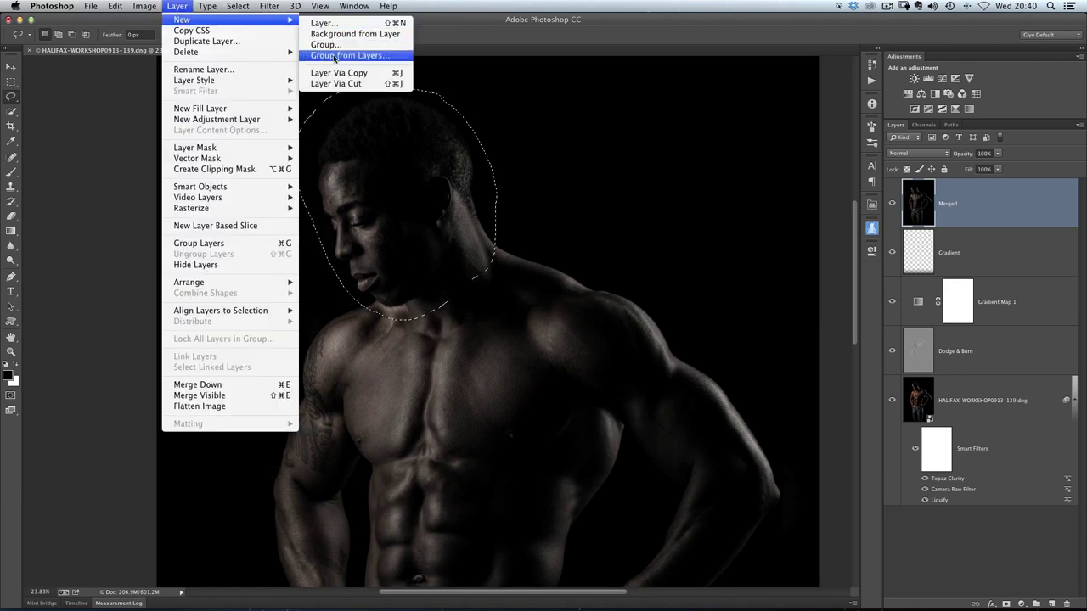
left_click(392, 75)
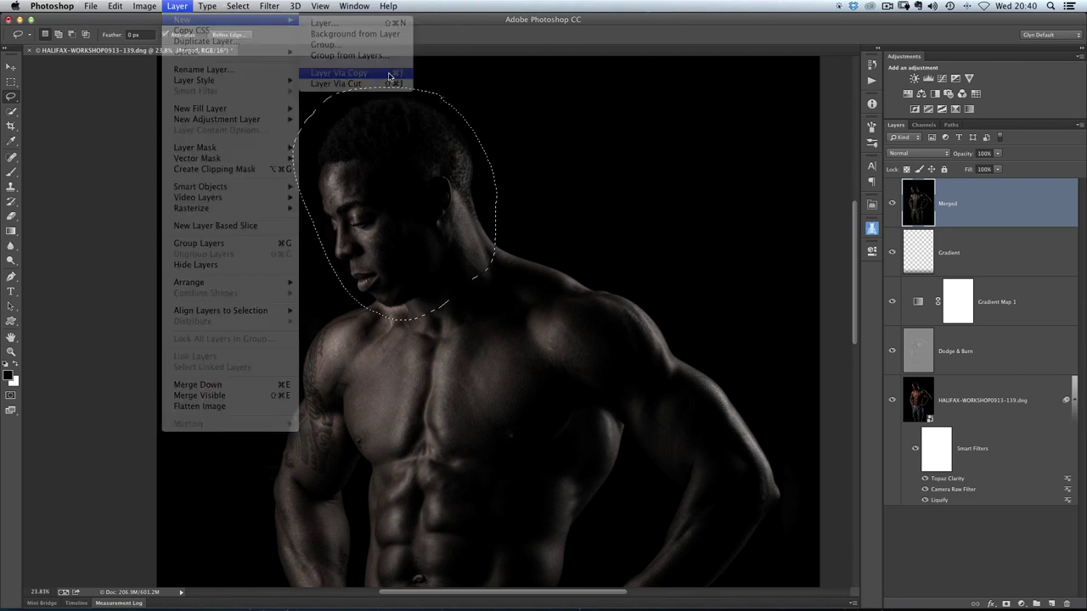
left_click(892, 212, "alt")
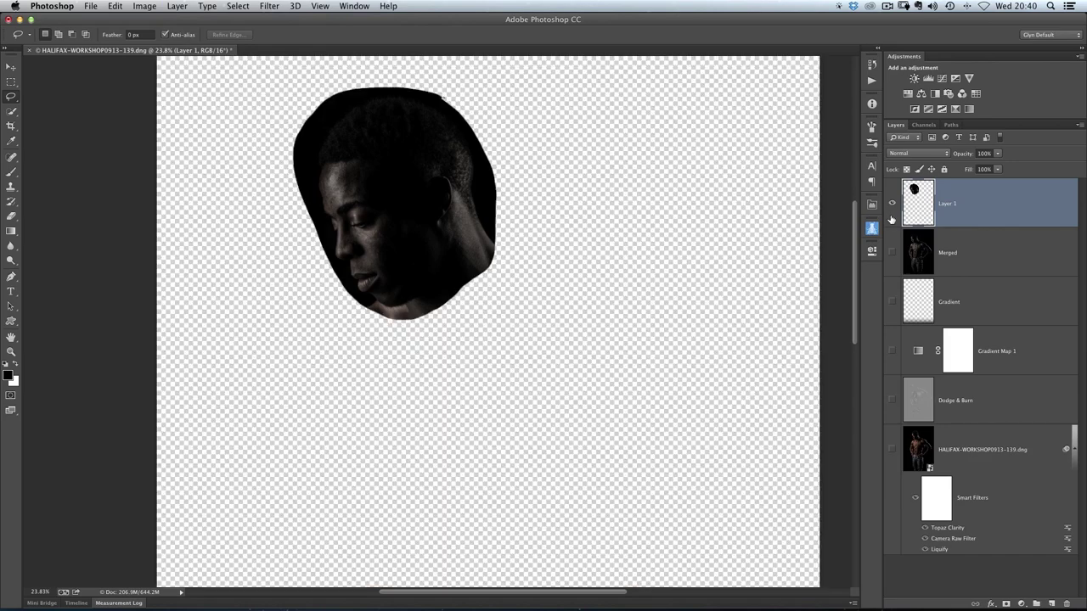
left_click(891, 214, "alt")
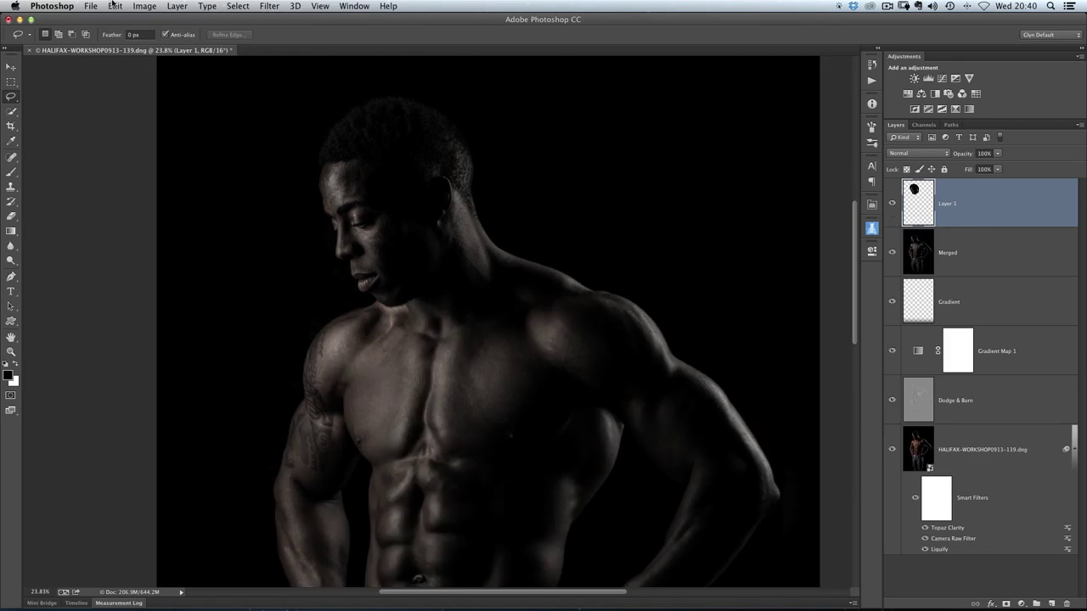
- Scale the copied head proportionally to 97% with Free Transform and apply the transformation
left_click(113, 6)
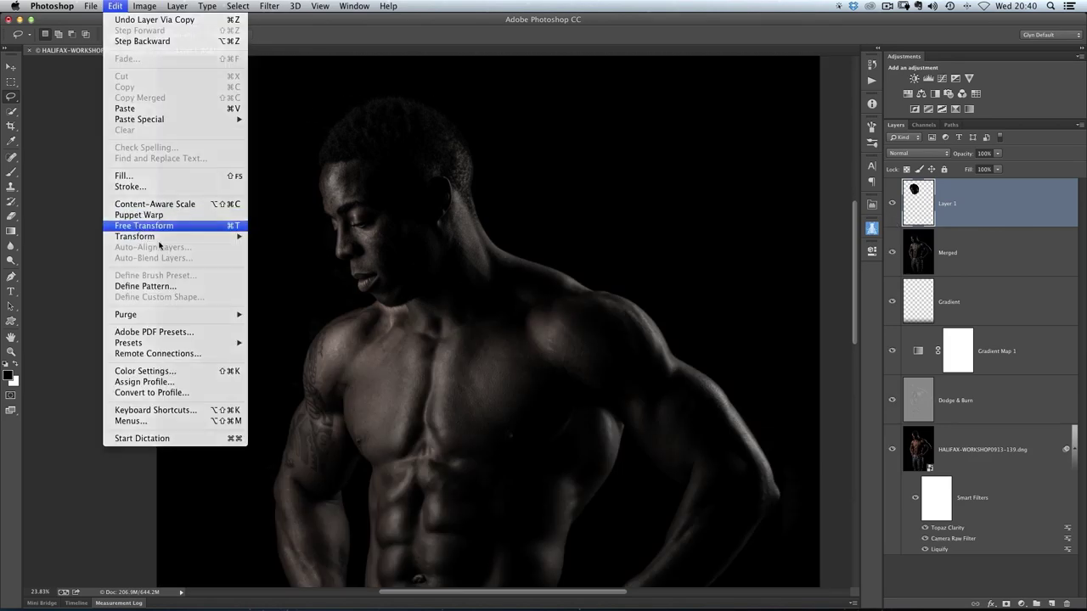
left_click(149, 226)
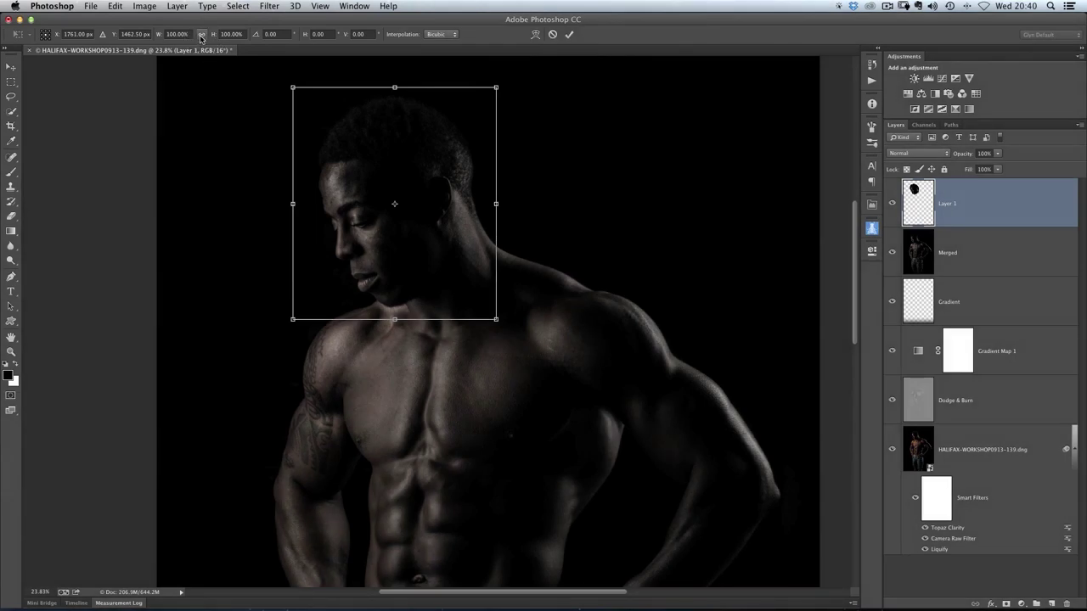
left_click(201, 35)
left_click(231, 34)
type("97")
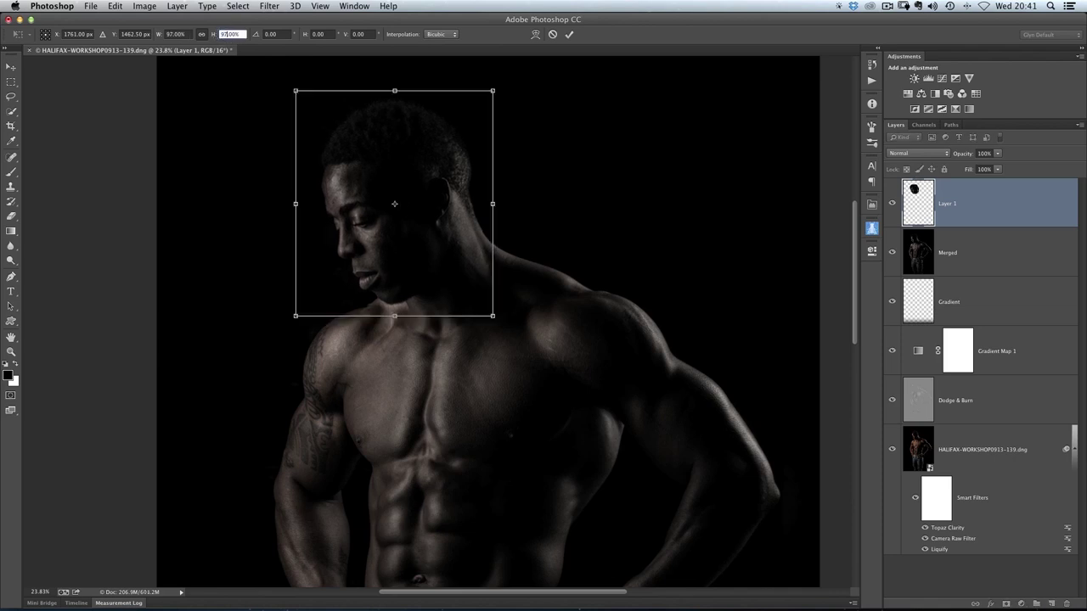
left_click(569, 35)
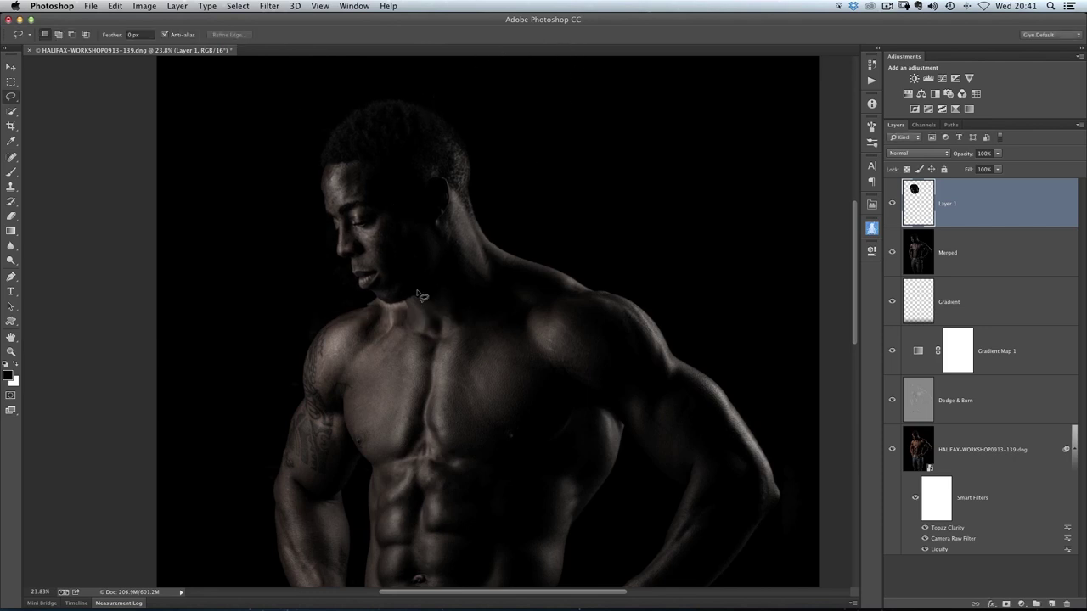
- Shift the reduced head slightly to line up with the neck and shoulder, and compare it with the layer hidden and shown
scroll(424, 310, "up", 3)
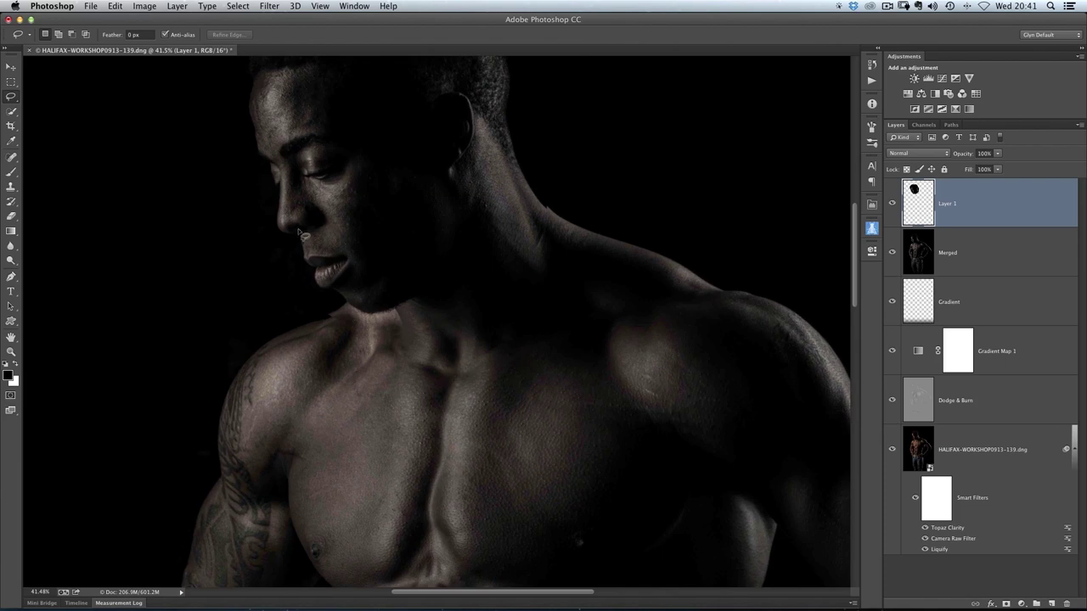
key("v")
mouse_move(297, 201)
left_mouse_down()
mouse_move(323, 272)
mouse_move(350, 299)
left_mouse_up()
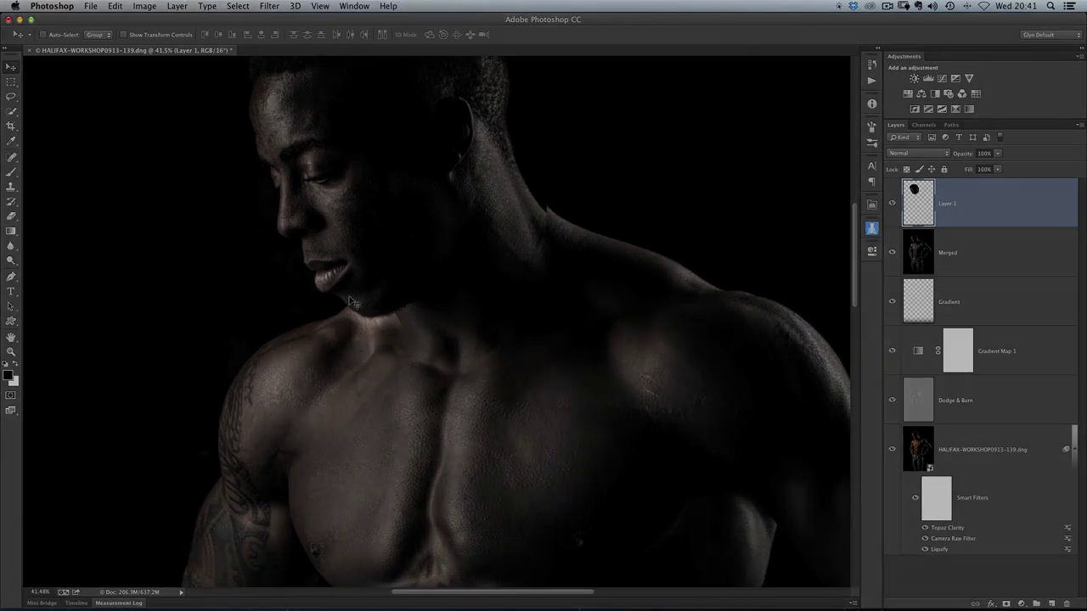
mouse_move(351, 301)
left_mouse_down()
mouse_move(351, 316)
mouse_move(340, 304)
left_mouse_up()
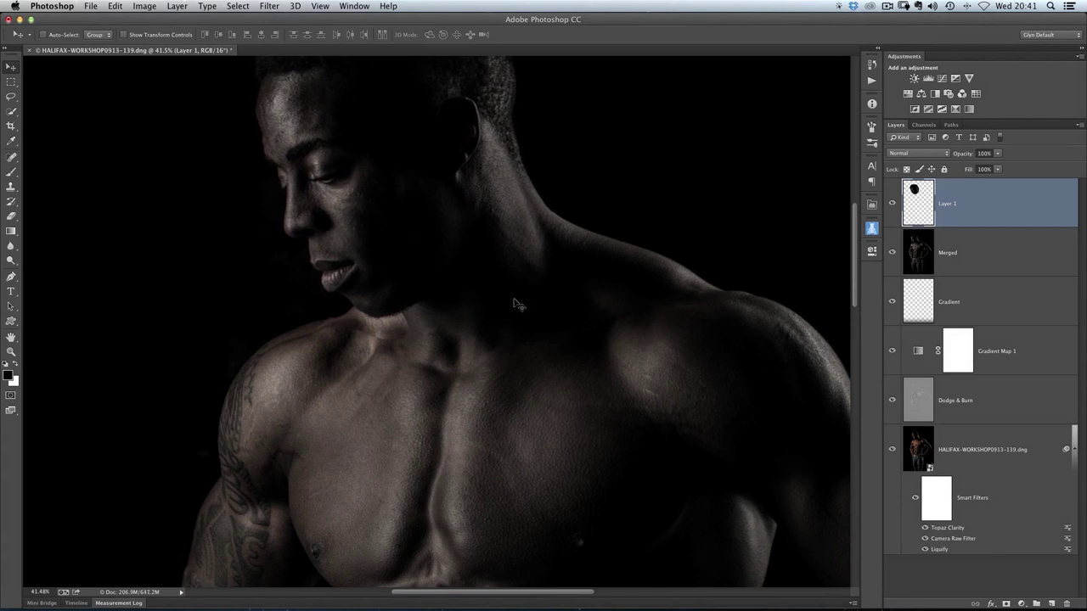
left_click_drag(513, 303, 513, 305)
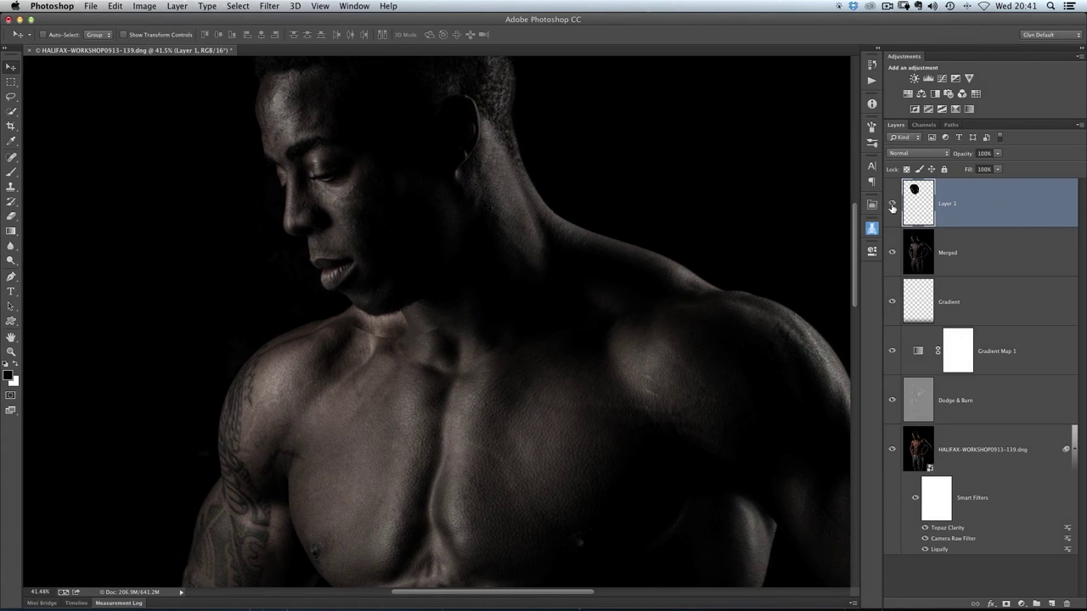
left_click(892, 204)
left_click(892, 204)
- Add a mask to the head layer and paint black along the neck join with a 150 px brush at 80% opacity
left_click(1006, 604)
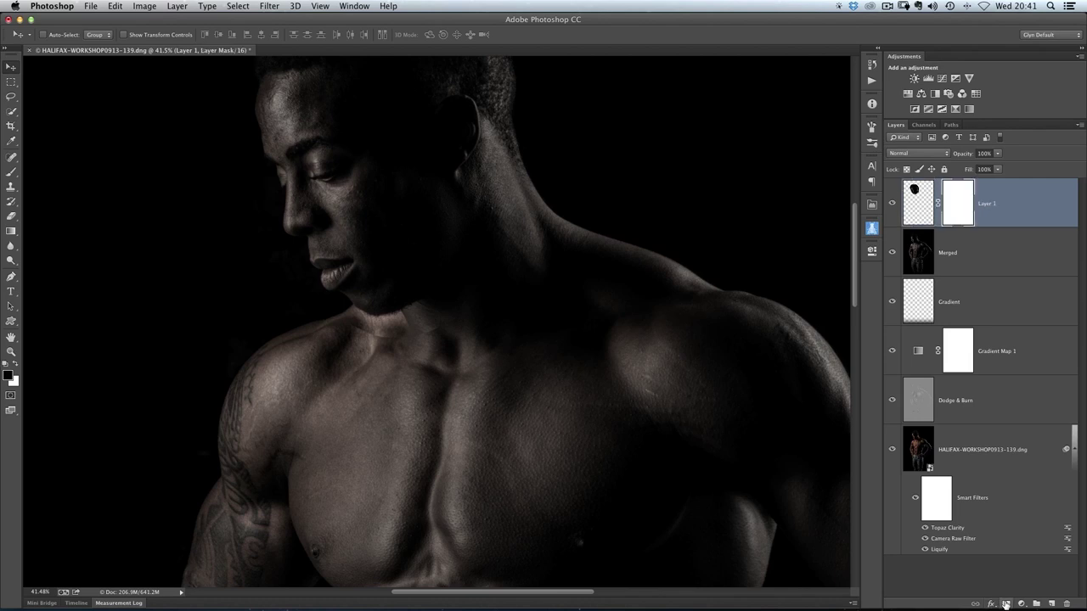
key("b")
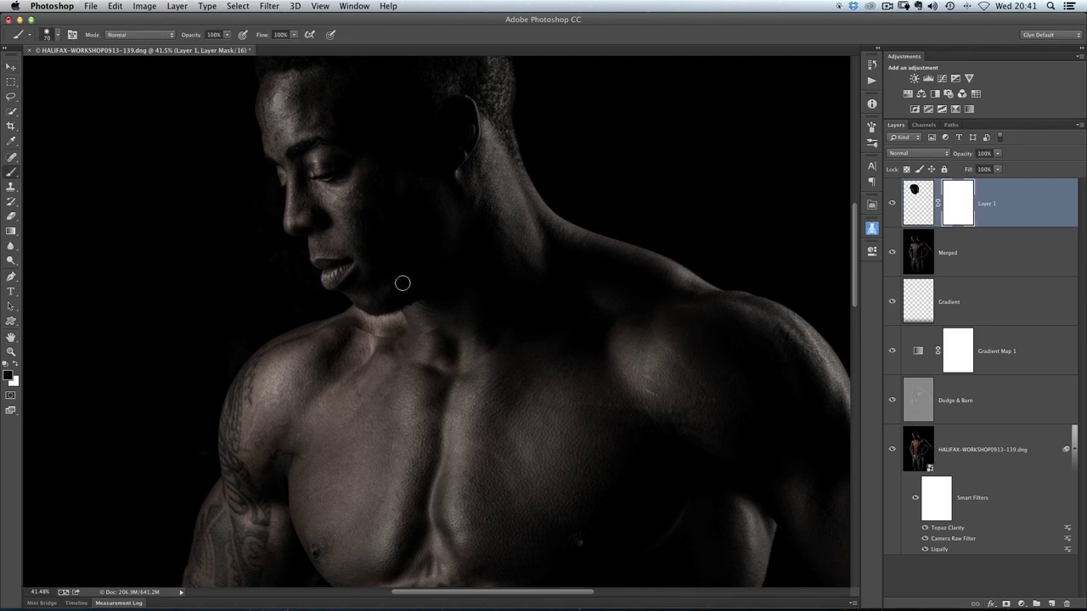
key("bracketright")
key("bracketright")
key("bracketright")
key("bracketright")
key("bracketright")
key("bracketright")
key("8")
left_click(306, 352)
key("bracketleft")
left_click_drag(419, 345, 505, 302)
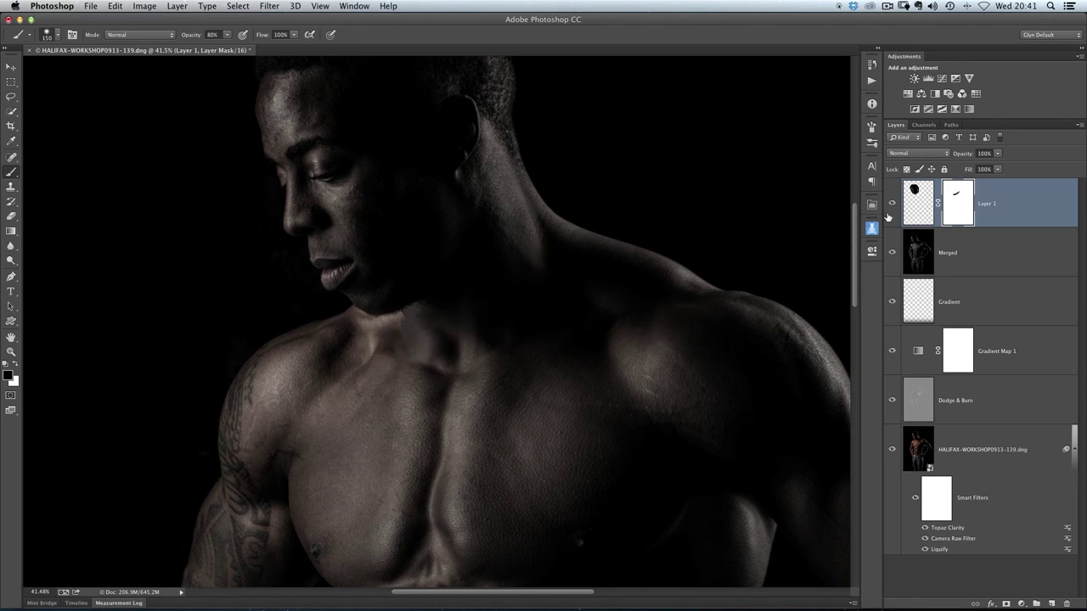
- Compare the original and reduced head by hiding and showing the head layer, both up close and with the whole image in view
left_click(891, 205)
left_click(891, 205)
left_click(892, 204)
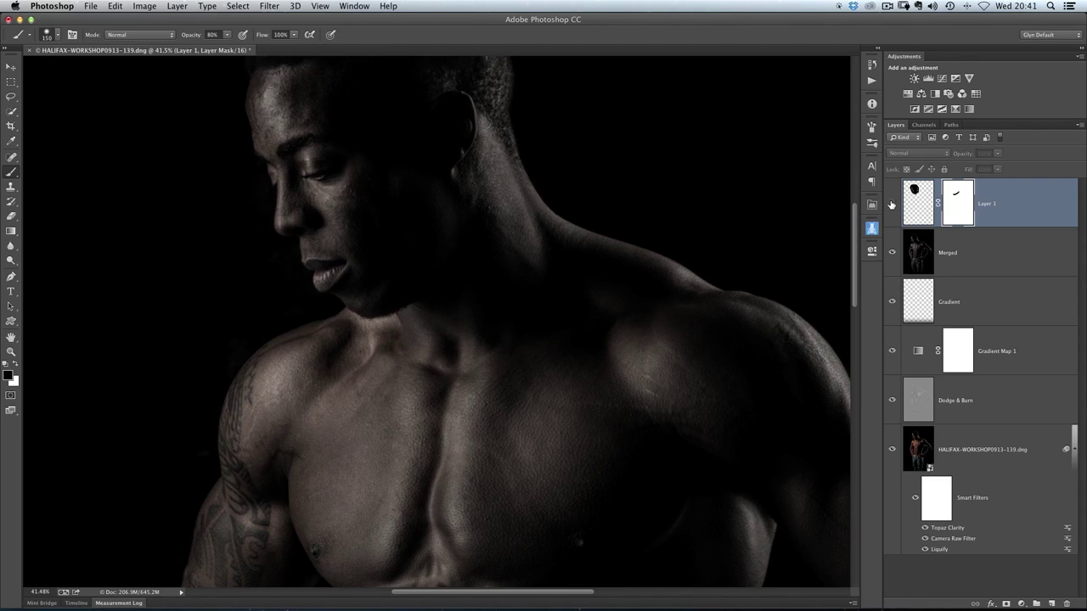
left_click(892, 205)
left_click(892, 204)
left_click(892, 204)
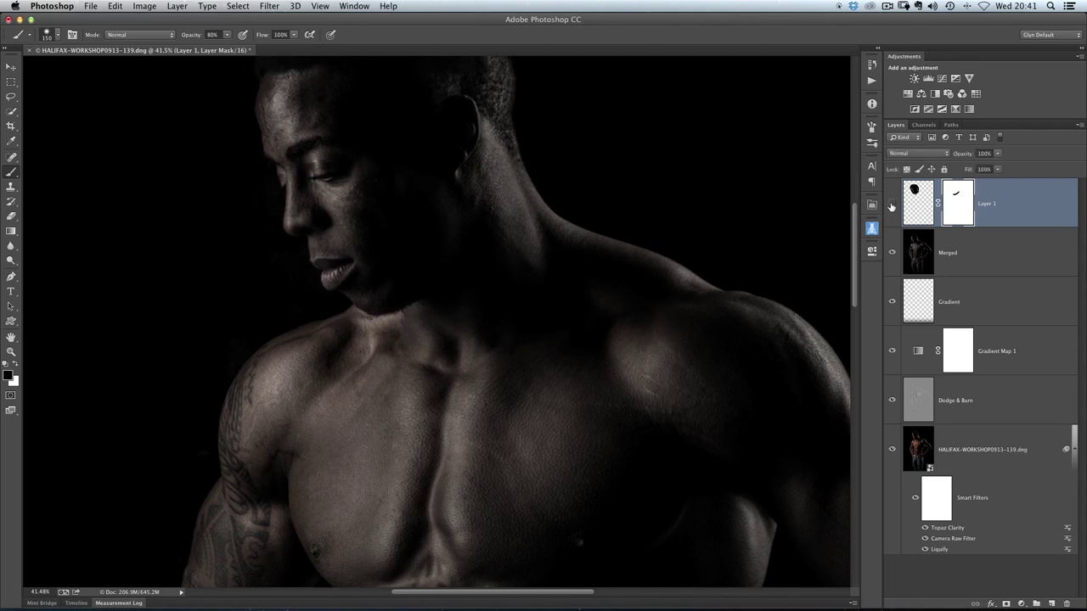
left_click(891, 205)
left_click(892, 205)
key("ctrl+0")
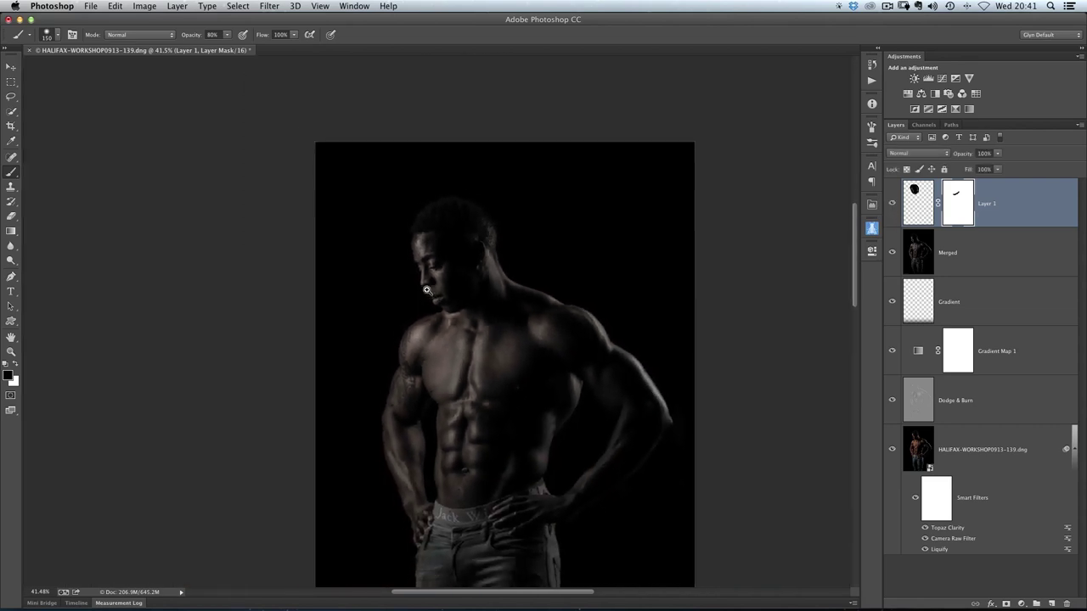
key("ctrl+0")
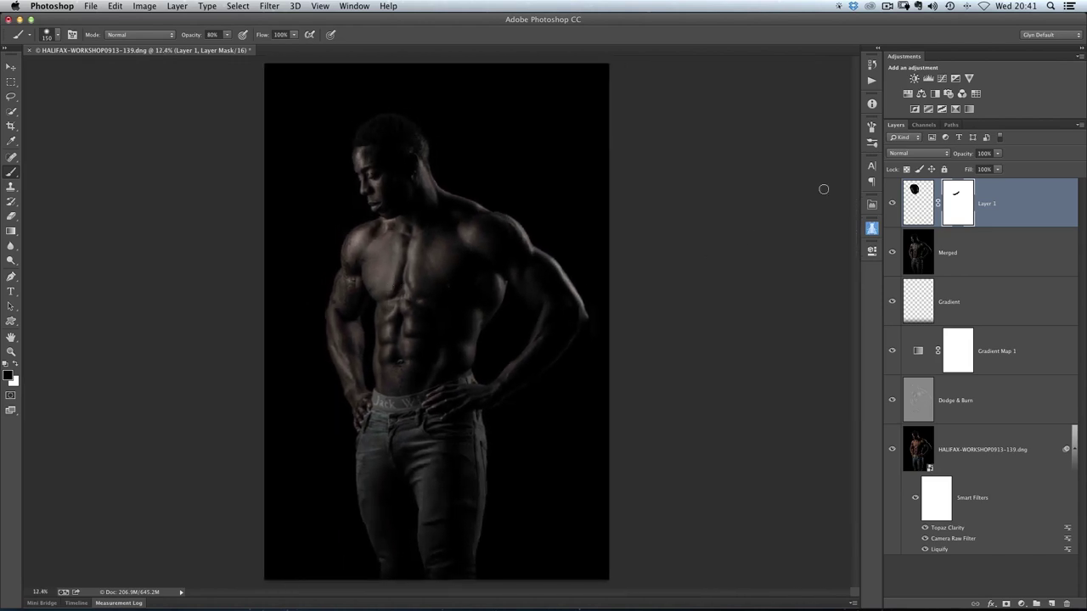
left_click(892, 205)
left_click(892, 205)
left_click(892, 205)
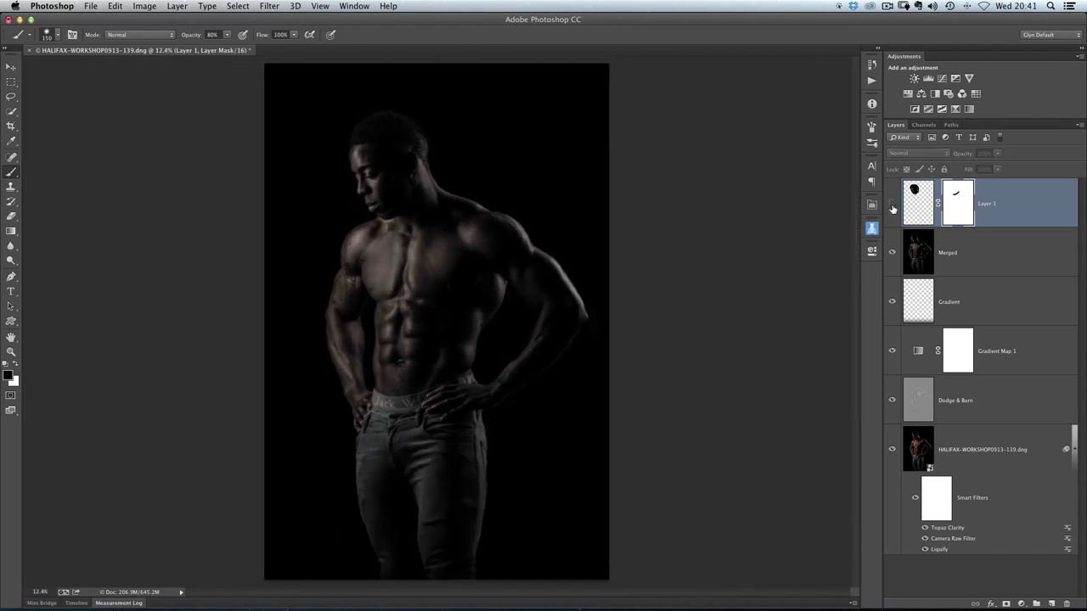
left_click(892, 206)
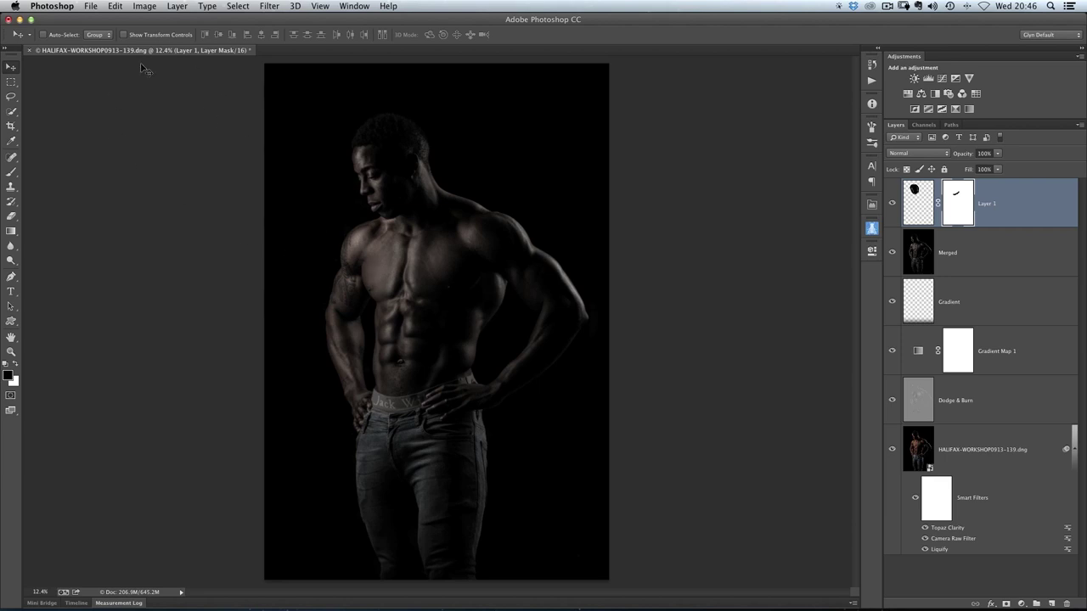
- Duplicate the document under the name HALIFAX-WORKSHOP0913-139 copy and merge all its visible layers
left_click(145, 6)
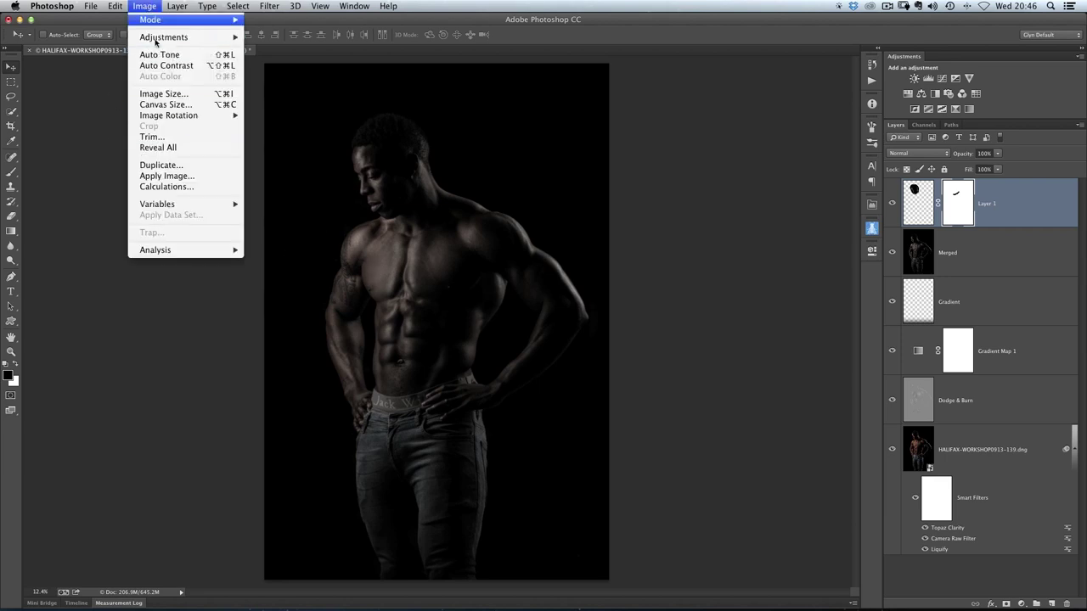
left_click(160, 165)
left_click(829, 388)
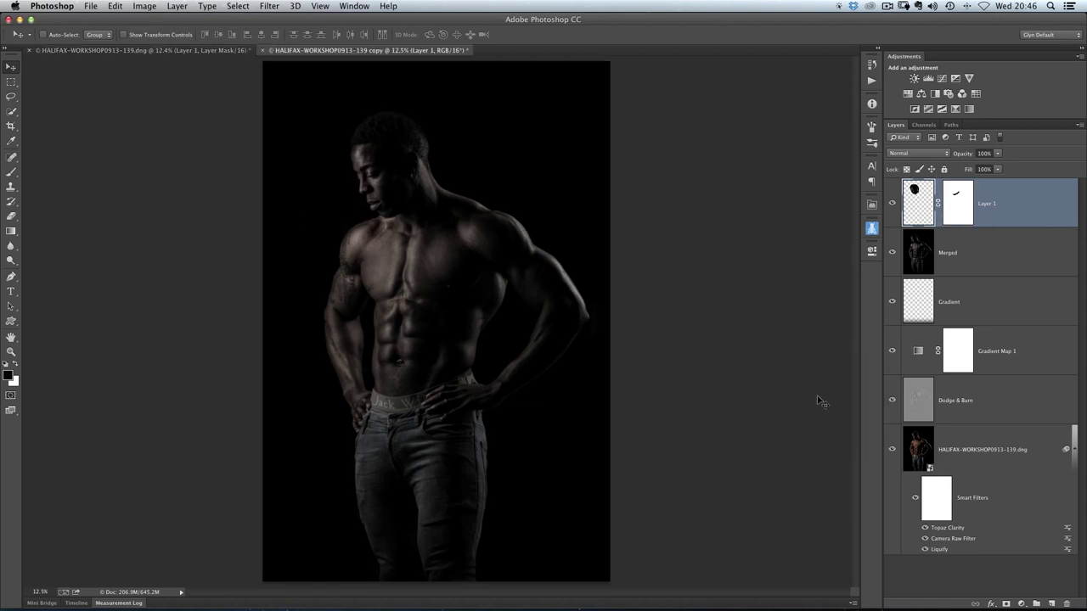
key("super+shift+e")
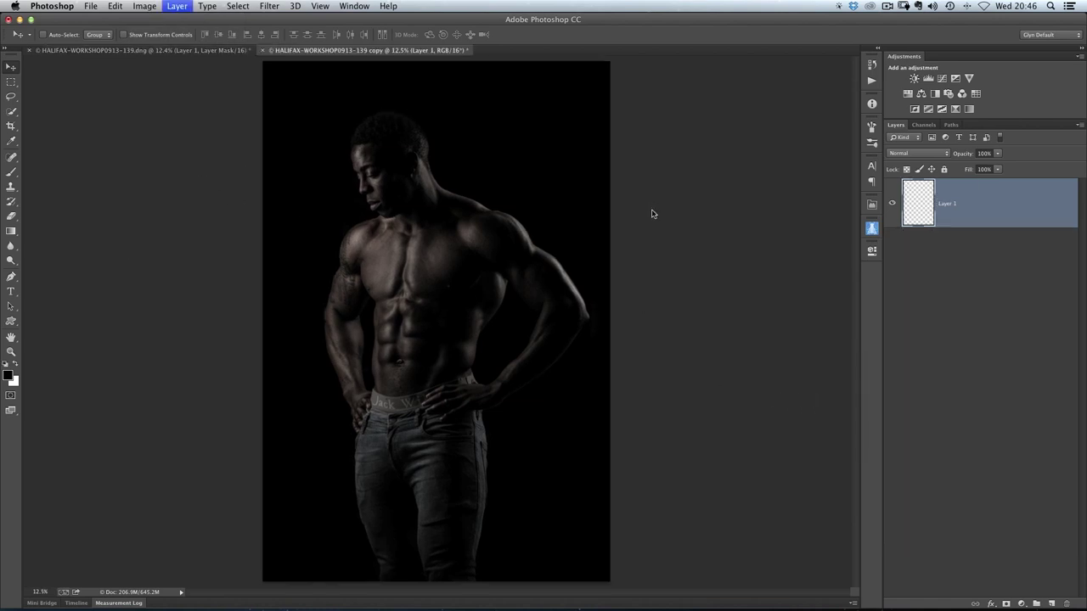
- Extend the canvas beyond the image's left edge with the Crop tool to a width of about 88 cm
scroll(446, 343, "down", 2)
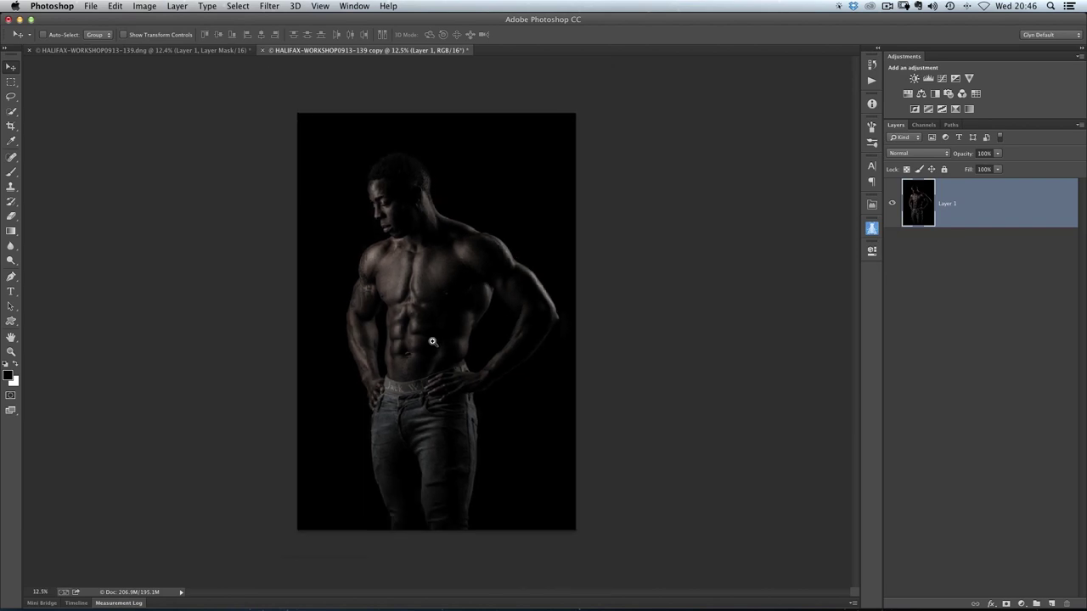
key("c")
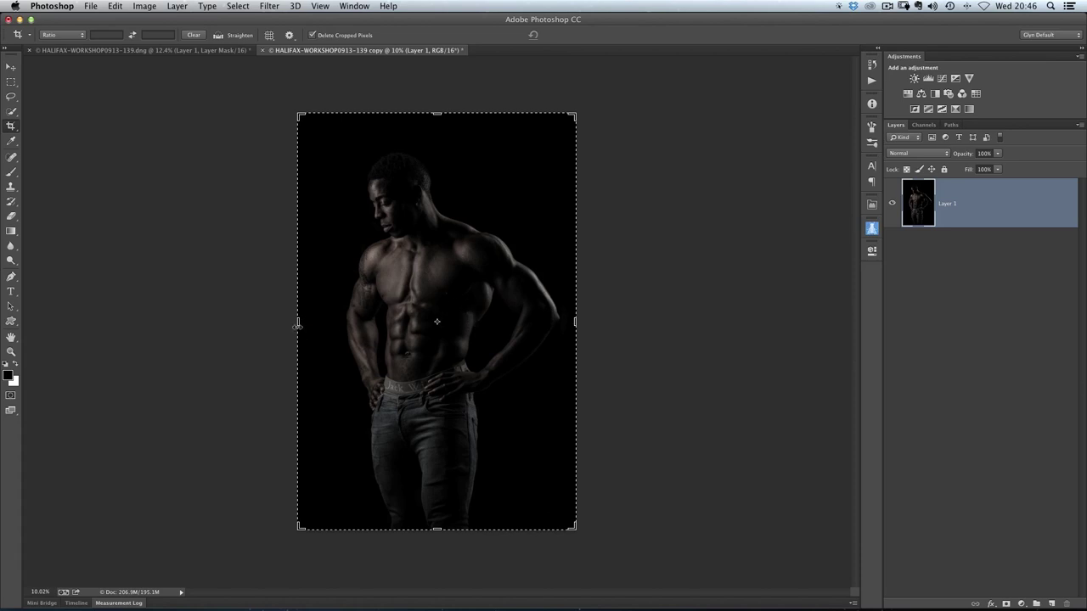
left_click_drag(297, 321, 202, 314)
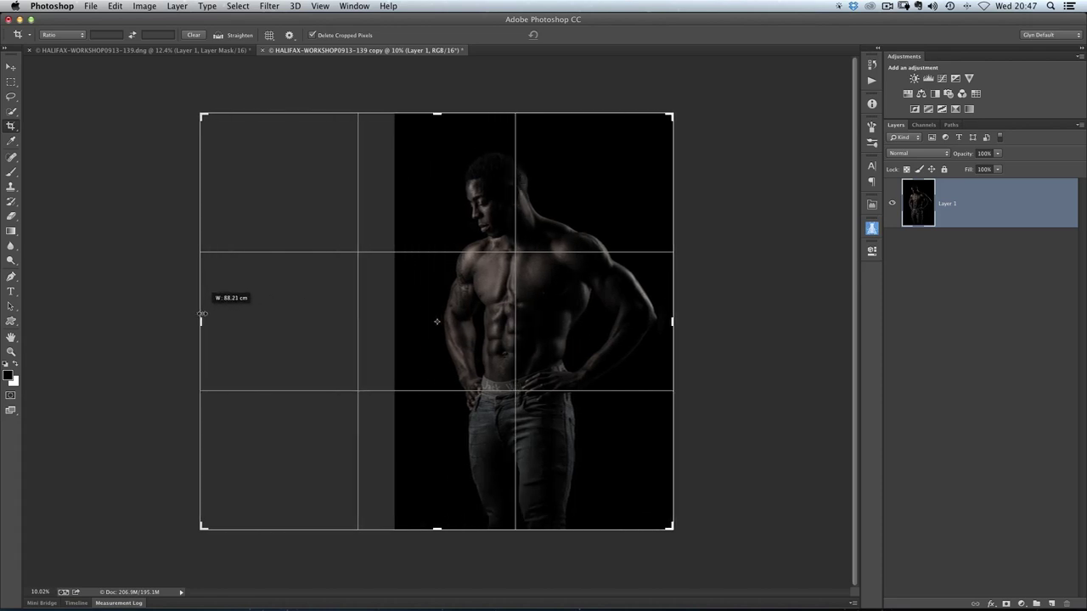
key("Return")
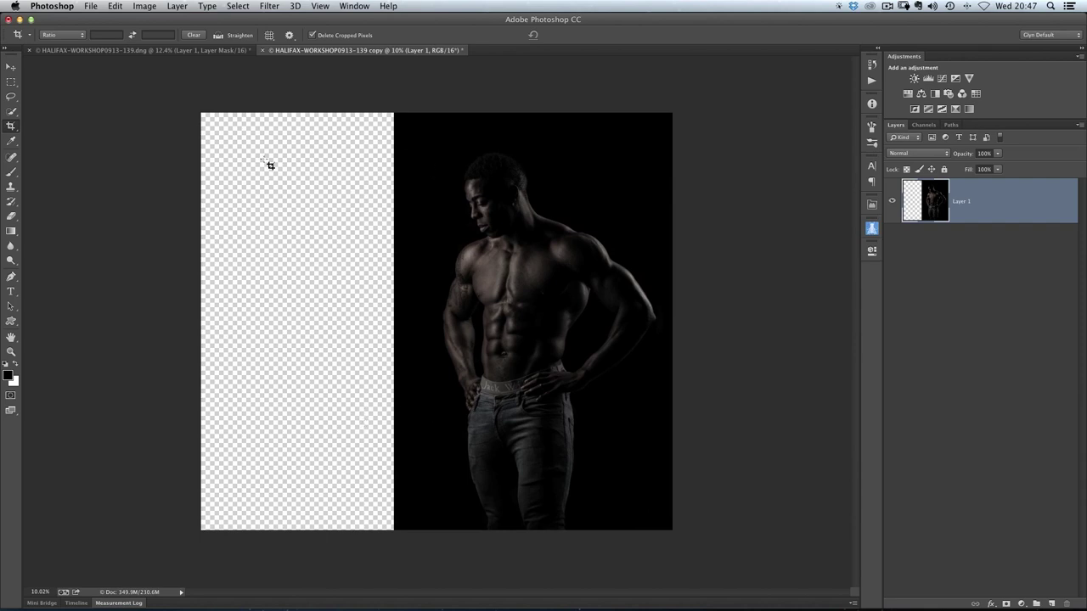
- Crop a narrow strip off the top and a thinner one off the bottom of the widened image
left_click_drag(181, 93, 684, 535)
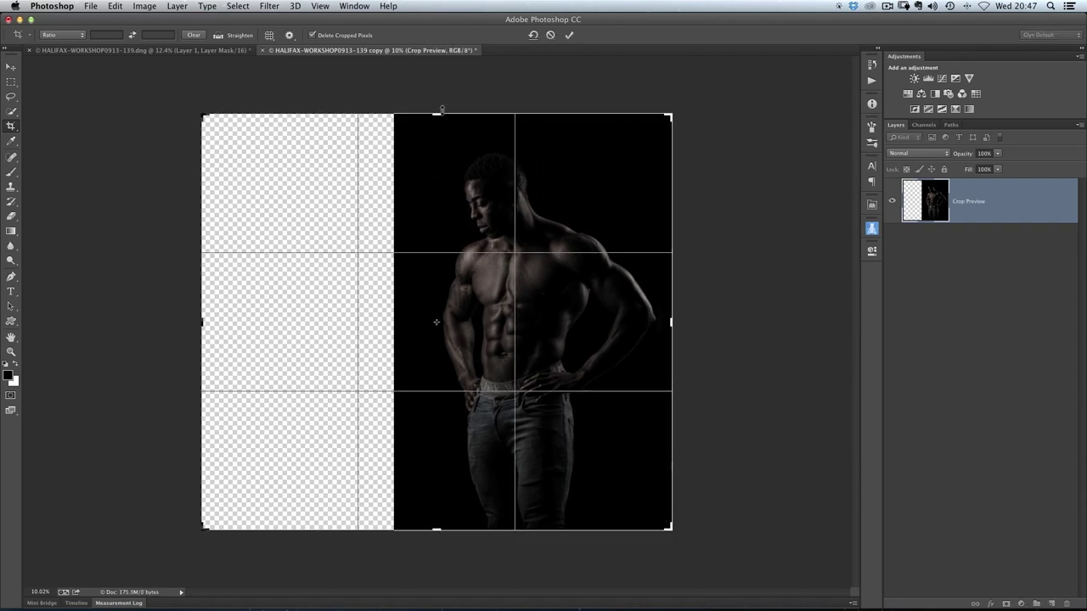
left_click_drag(441, 110, 439, 126)
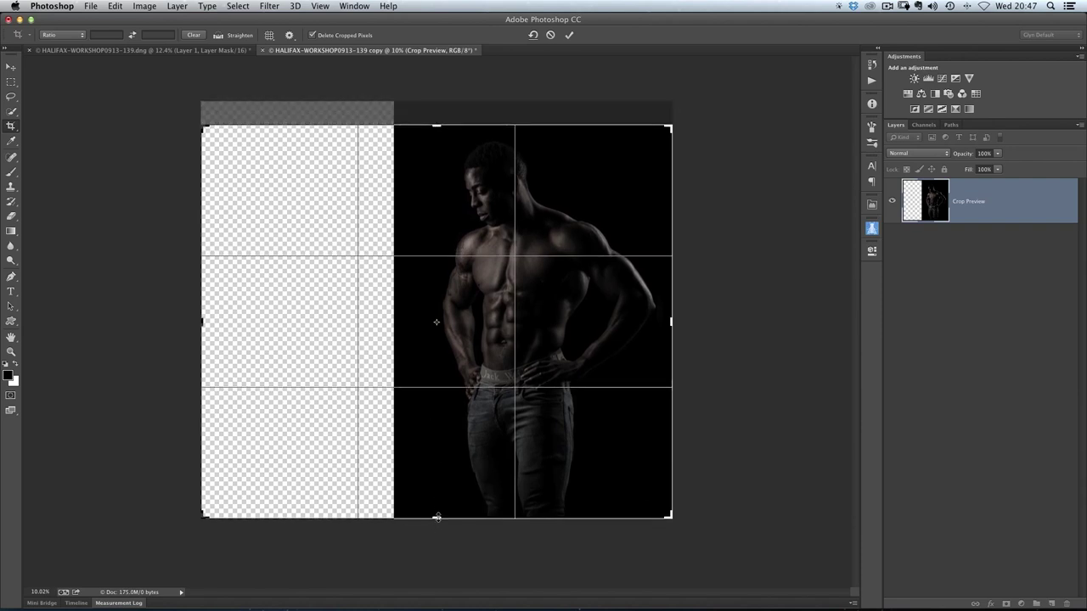
mouse_move(436, 516)
left_mouse_down()
mouse_move(437, 499)
mouse_move(436, 512)
left_mouse_up()
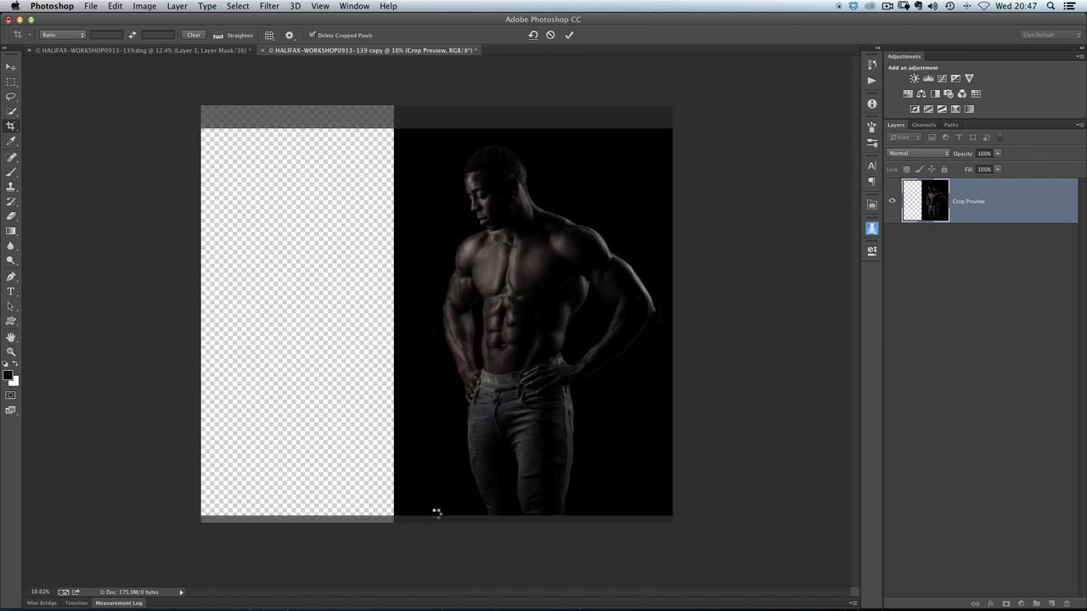
key("Return")
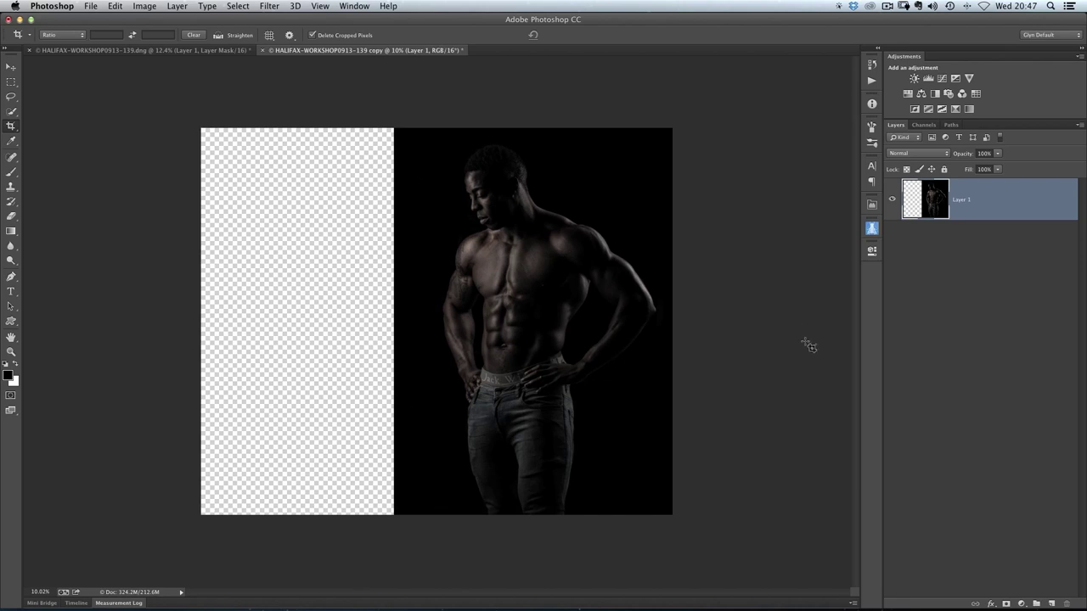
- Add a new empty layer beneath the image layer and switch to the Eyedropper tool
left_click(1051, 604)
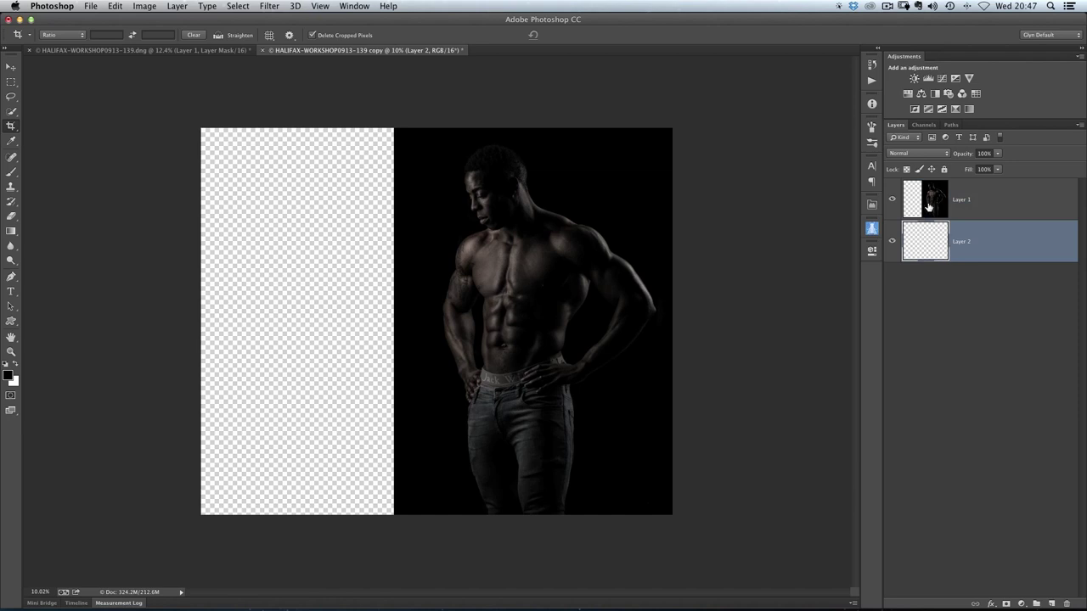
left_click_drag(931, 198, 965, 265)
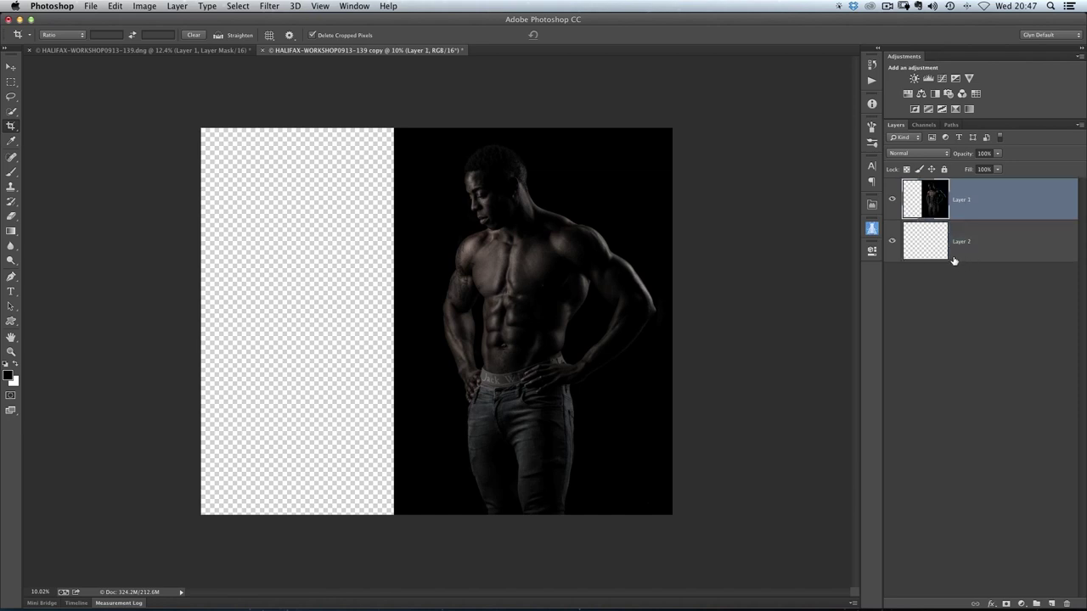
key("i")
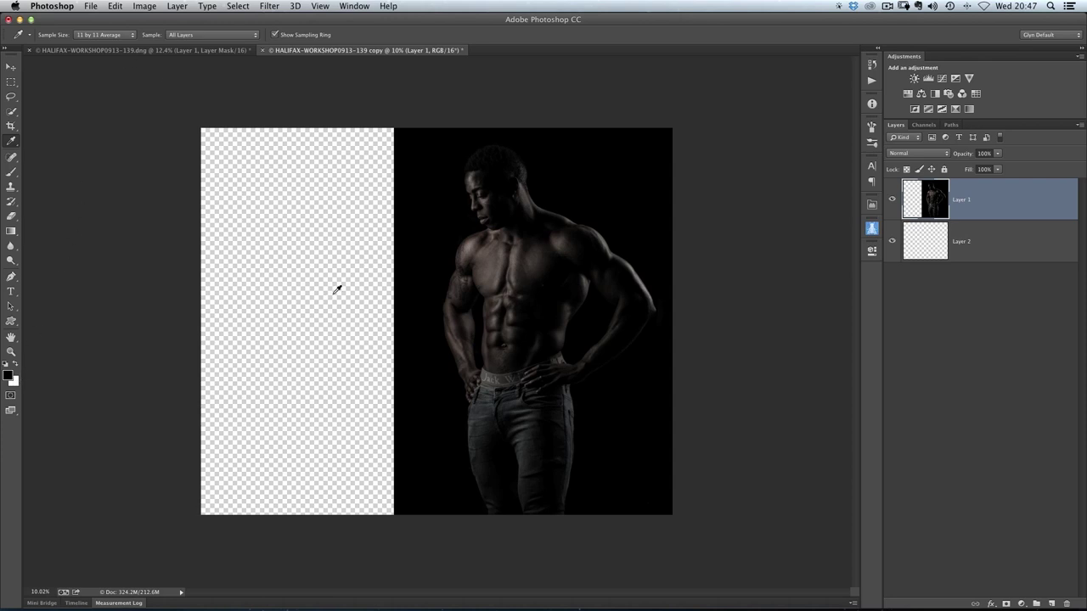
- Fill the empty layer beneath the image with the black foreground color to cover the transparent extended area
left_click(926, 240)
left_click(111, 6)
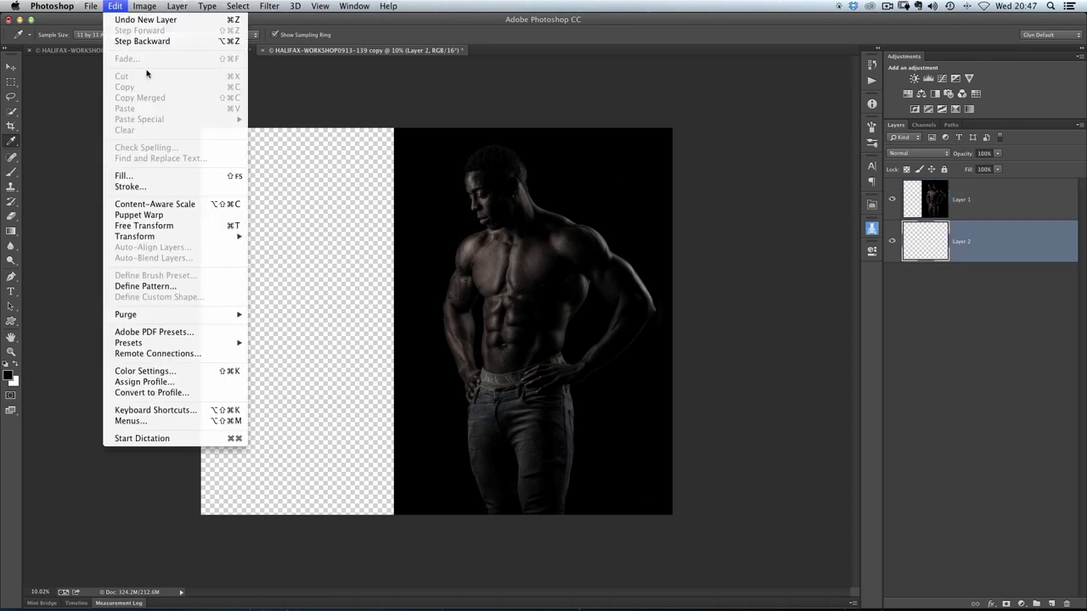
left_click(133, 176)
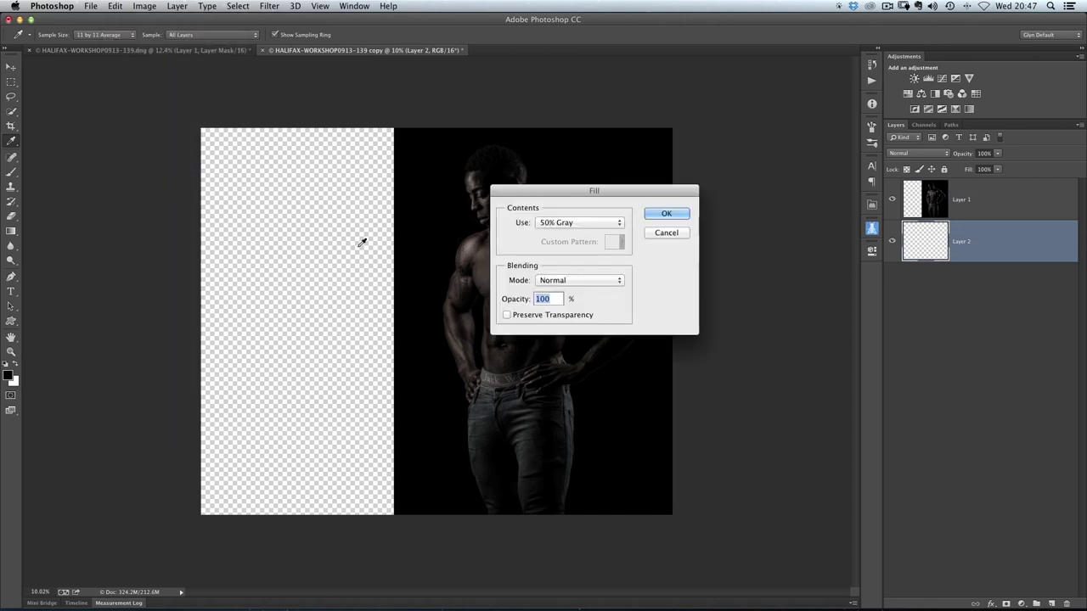
left_click(545, 222)
left_click(553, 137)
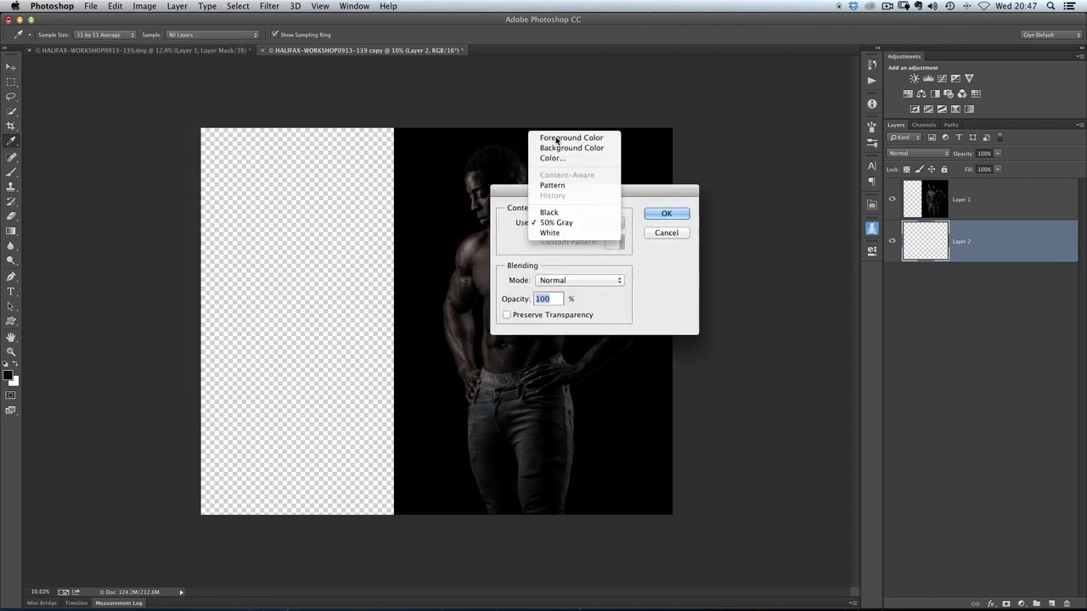
left_click(665, 214)
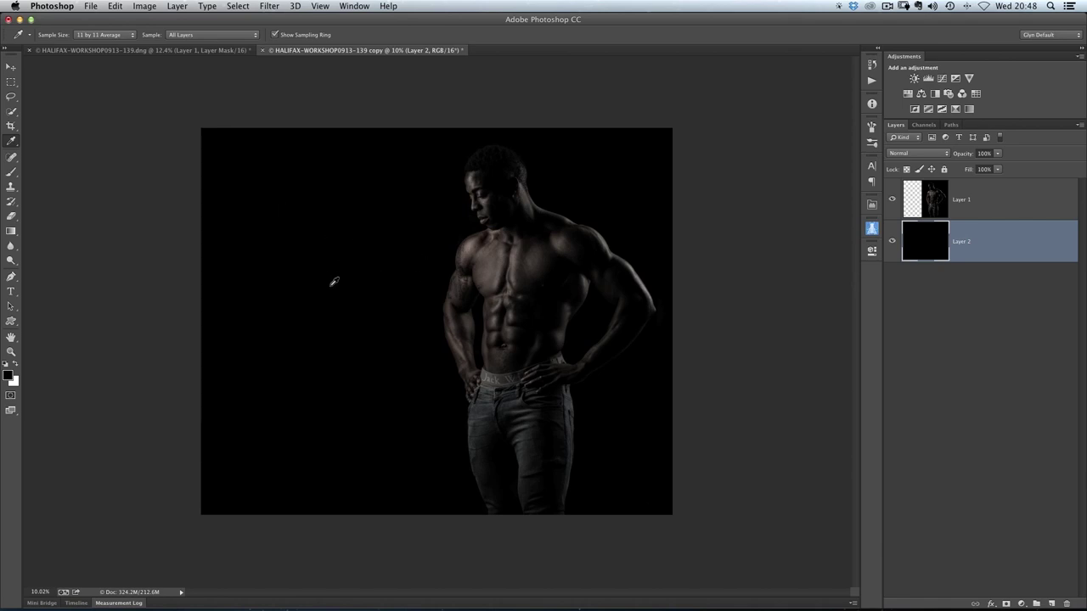
- Switch to Lightroom and compare the original photo side by side with the retouched version
key("super+Tab")
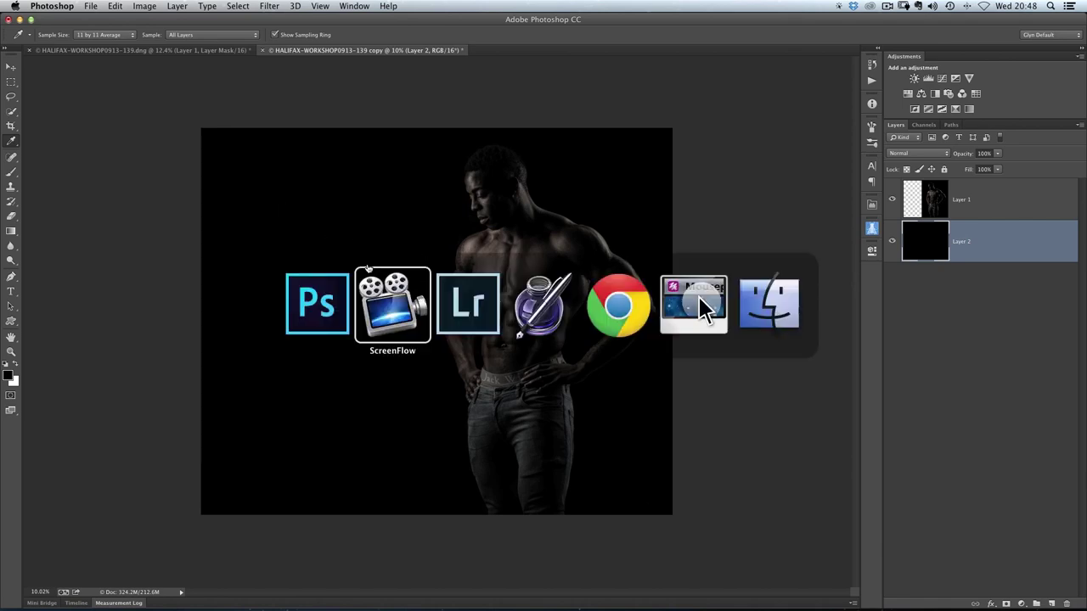
key("super+Tab")
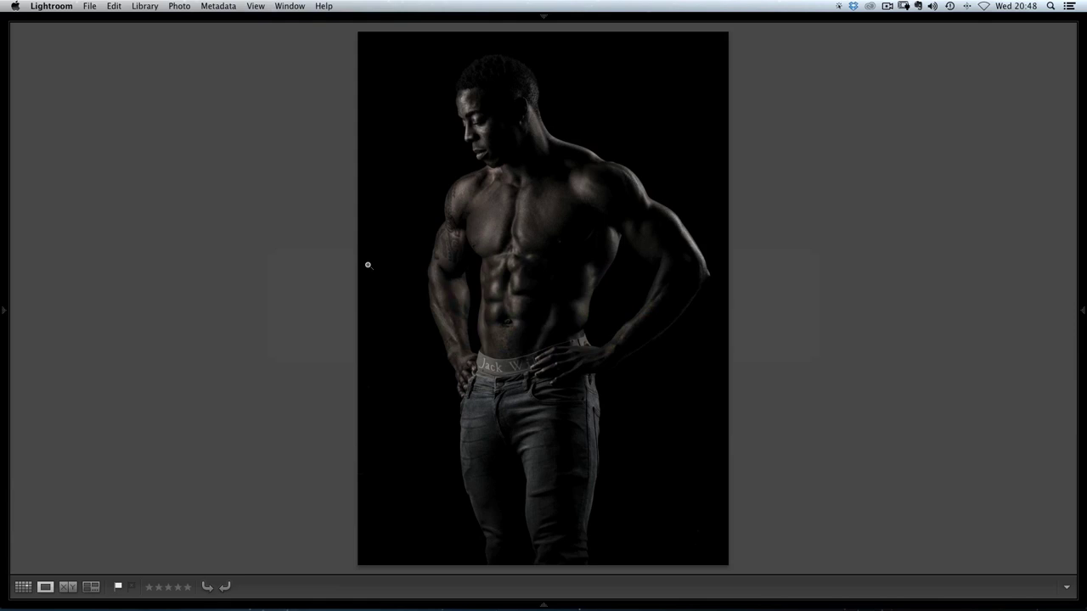
key("Right")
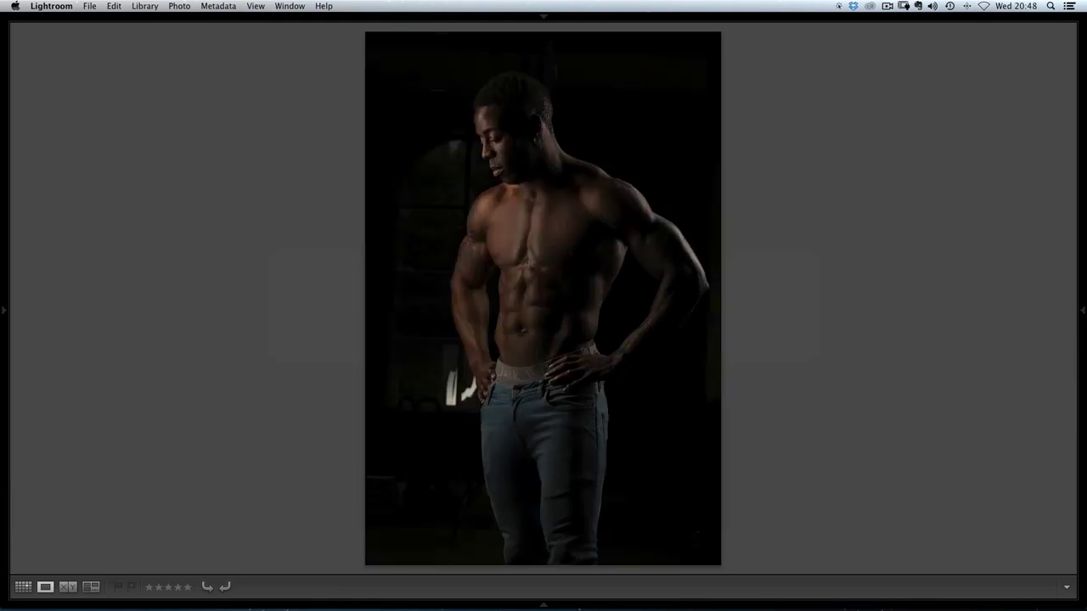
key("c")
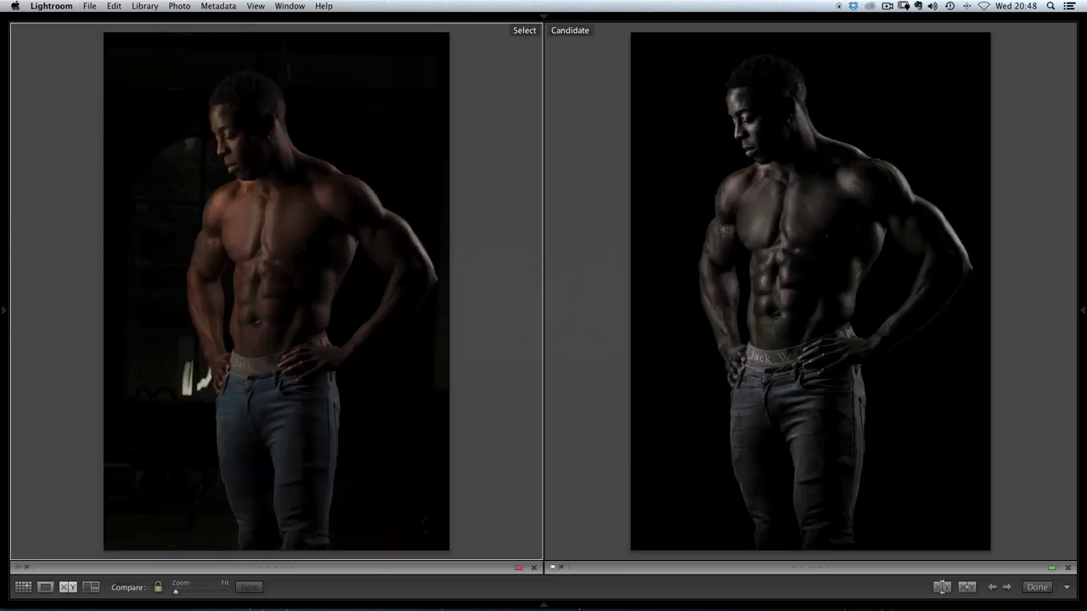